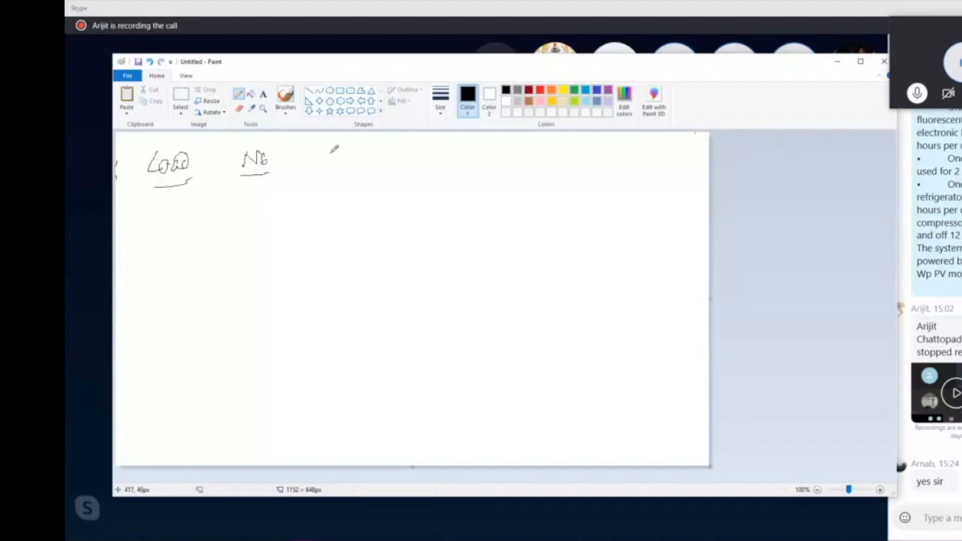
# Handwrite the underlined column headings Watt and Hours beside the Load and No headings.
pyautogui.moveTo(332, 177); pyautogui.dragTo(379, 173)
pyautogui.moveTo(449, 148)
pyautogui.mouseDown()
pyautogui.moveTo(461, 162)
pyautogui.moveTo(482, 157)
pyautogui.moveTo(493, 143)
pyautogui.moveTo(487, 155)
pyautogui.mouseUp()
pyautogui.moveTo(440, 172); pyautogui.dragTo(481, 166)
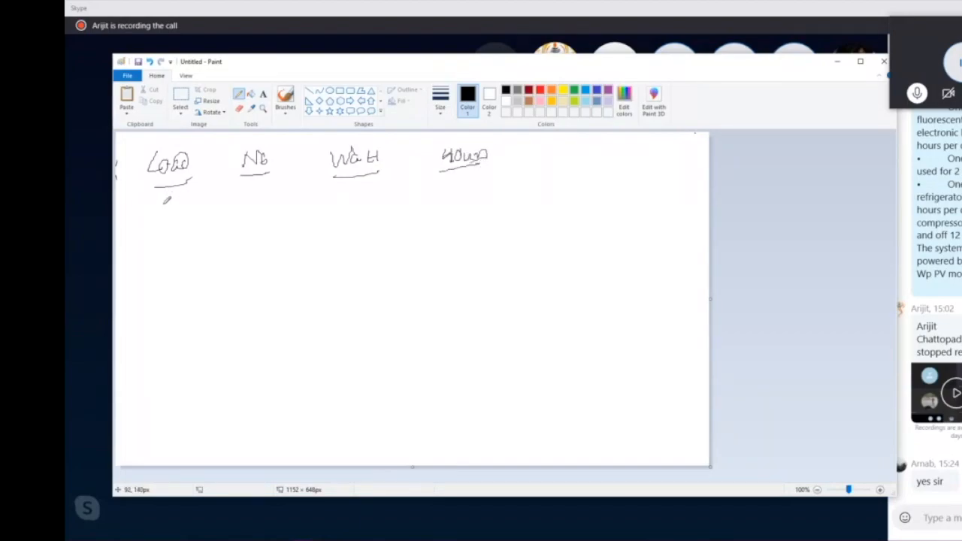
# Handwrite the Light row of the load table with number 4, 20 watts and 18 hours.
pyautogui.moveTo(169, 202); pyautogui.dragTo(178, 220)
pyautogui.moveTo(167, 196)
pyautogui.mouseDown()
pyautogui.moveTo(177, 221)
pyautogui.moveTo(185, 219)
pyautogui.moveTo(181, 236)
pyautogui.mouseUp()
pyautogui.moveTo(192, 203)
pyautogui.mouseDown()
pyautogui.moveTo(198, 216)
pyautogui.moveTo(262, 200)
pyautogui.mouseUp()
pyautogui.moveTo(262, 192); pyautogui.dragTo(260, 208)
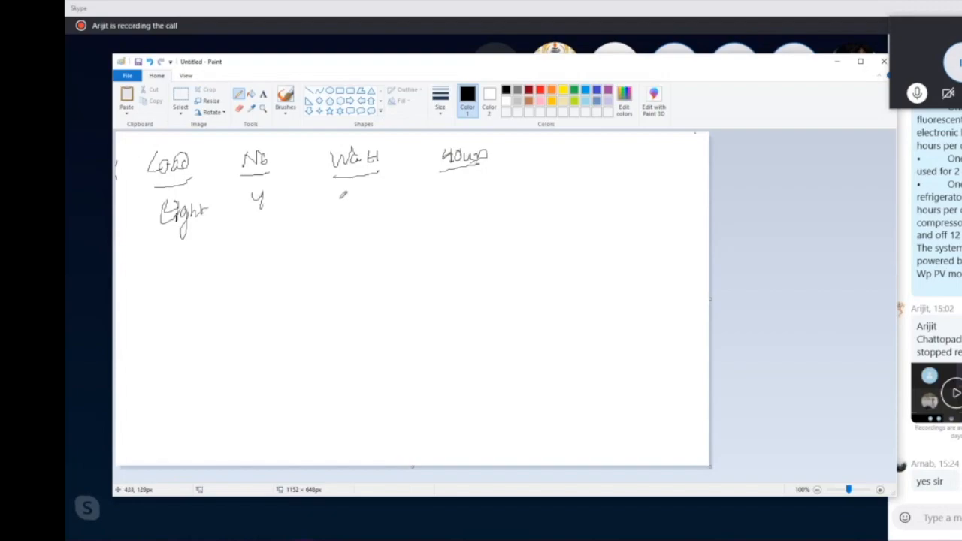
pyautogui.moveTo(344, 194); pyautogui.dragTo(360, 211)
pyautogui.moveTo(370, 192)
pyautogui.mouseDown()
pyautogui.moveTo(364, 200)
pyautogui.moveTo(379, 194)
pyautogui.moveTo(368, 191)
pyautogui.mouseUp()
pyautogui.moveTo(449, 181)
pyautogui.mouseDown()
pyautogui.moveTo(449, 200)
pyautogui.moveTo(454, 187)
pyautogui.mouseUp()
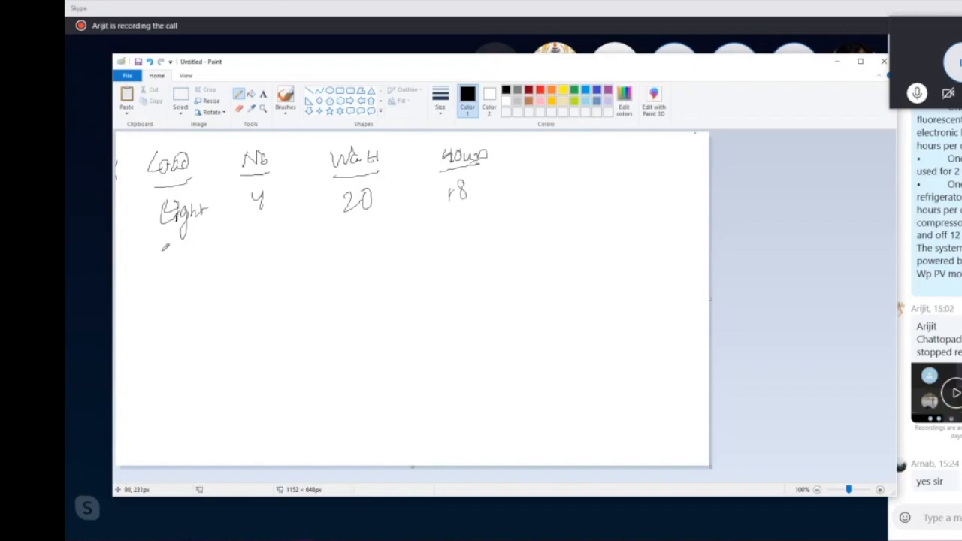
# Handwrite the Fan row below the Light row with number 2, 100 watts and 20 hours.
pyautogui.moveTo(161, 243); pyautogui.dragTo(156, 265)
pyautogui.moveTo(158, 245)
pyautogui.mouseDown()
pyautogui.moveTo(178, 237)
pyautogui.moveTo(187, 262)
pyautogui.moveTo(279, 240)
pyautogui.mouseUp()
pyautogui.moveTo(351, 219)
pyautogui.mouseDown()
pyautogui.moveTo(363, 230)
pyautogui.moveTo(383, 225)
pyautogui.mouseUp()
pyautogui.moveTo(453, 215)
pyautogui.mouseDown()
pyautogui.moveTo(464, 229)
pyautogui.moveTo(467, 214)
pyautogui.mouseUp()
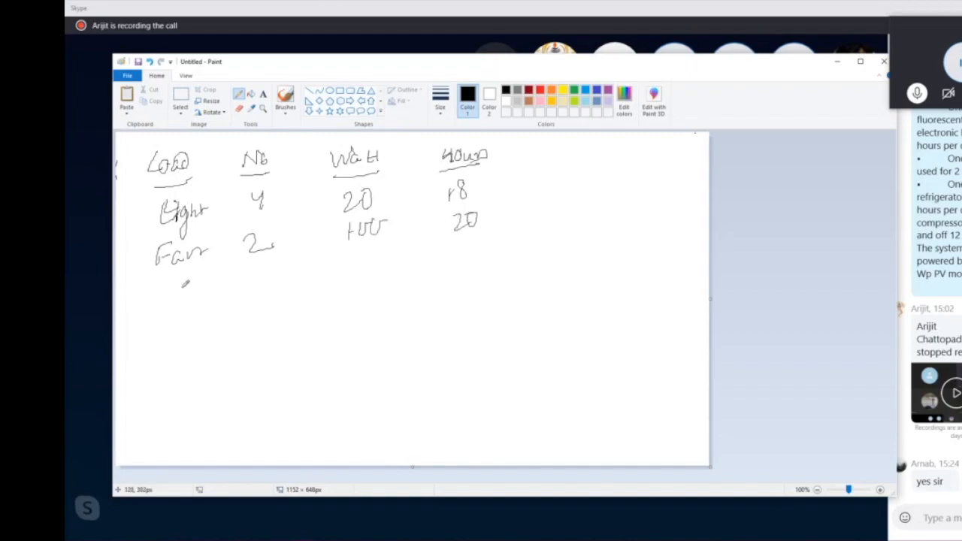
# Handwrite the TV row below the Fan row with number 1, 100 watts and 12 hours.
pyautogui.moveTo(171, 282)
pyautogui.mouseDown()
pyautogui.moveTo(184, 279)
pyautogui.moveTo(176, 302)
pyautogui.moveTo(211, 278)
pyautogui.moveTo(260, 288)
pyautogui.mouseUp()
pyautogui.moveTo(354, 260)
pyautogui.mouseDown()
pyautogui.moveTo(354, 279)
pyautogui.moveTo(386, 259)
pyautogui.mouseUp()
pyautogui.moveTo(474, 244)
pyautogui.mouseDown()
pyautogui.moveTo(468, 266)
pyautogui.moveTo(494, 260)
pyautogui.mouseUp()
# Handwrite the Ref row with number 1, 200 watts and 12 hours, and overwrite the TV hours as 10.
pyautogui.moveTo(172, 332); pyautogui.dragTo(171, 347)
pyautogui.moveTo(166, 337); pyautogui.dragTo(183, 345)
pyautogui.moveTo(187, 338)
pyautogui.mouseDown()
pyautogui.moveTo(198, 337)
pyautogui.moveTo(198, 350)
pyautogui.mouseUp()
pyautogui.moveTo(194, 335); pyautogui.dragTo(209, 334)
pyautogui.moveTo(260, 312); pyautogui.dragTo(260, 328)
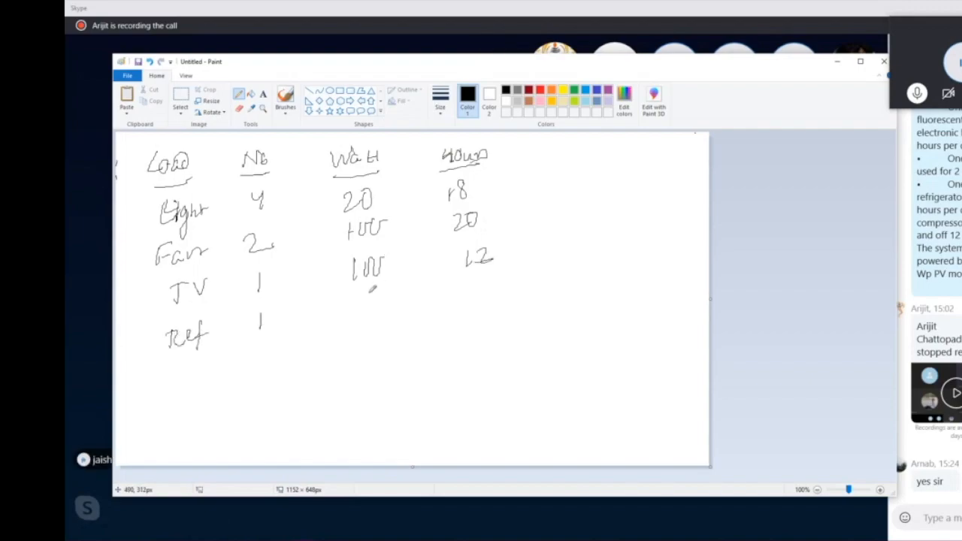
pyautogui.moveTo(356, 301)
pyautogui.mouseDown()
pyautogui.moveTo(368, 322)
pyautogui.moveTo(394, 299)
pyautogui.mouseUp()
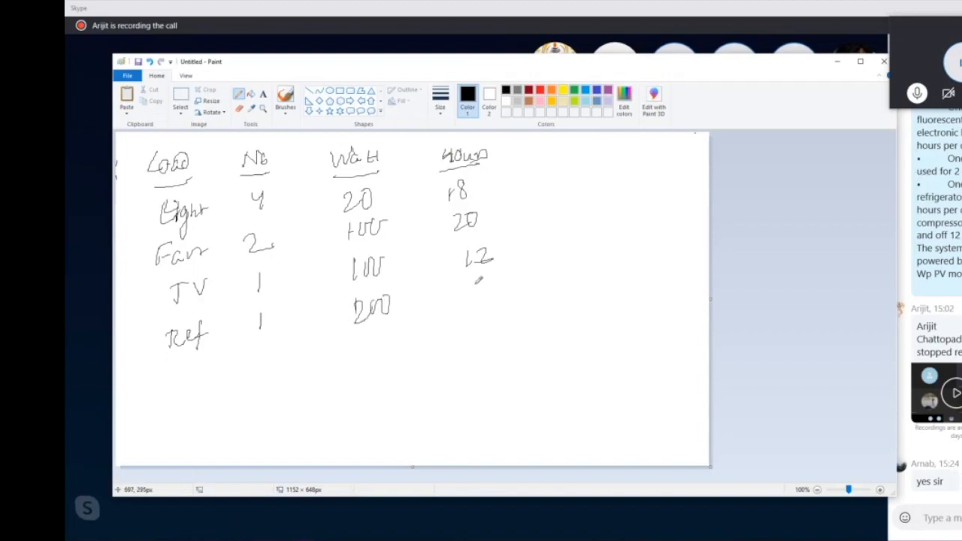
pyautogui.moveTo(472, 278)
pyautogui.mouseDown()
pyautogui.moveTo(471, 296)
pyautogui.moveTo(493, 281)
pyautogui.moveTo(488, 297)
pyautogui.moveTo(497, 298)
pyautogui.mouseUp()
pyautogui.moveTo(478, 258); pyautogui.dragTo(487, 249)
# Handwrite the Comp row at the end of the load table with number 1, 100 watts and 6 hours.
pyautogui.moveTo(179, 368)
pyautogui.mouseDown()
pyautogui.moveTo(183, 380)
pyautogui.moveTo(218, 367)
pyautogui.moveTo(229, 373)
pyautogui.mouseUp()
pyautogui.moveTo(275, 349); pyautogui.dragTo(277, 362)
pyautogui.moveTo(367, 345); pyautogui.dragTo(411, 331)
pyautogui.moveTo(498, 315); pyautogui.dragTo(488, 338)
# Draw a vertical divider beside the load table and note Tilt = 23° and Azimuth = 0° beyond it with a bracket.
pyautogui.moveTo(535, 145); pyautogui.dragTo(548, 457)
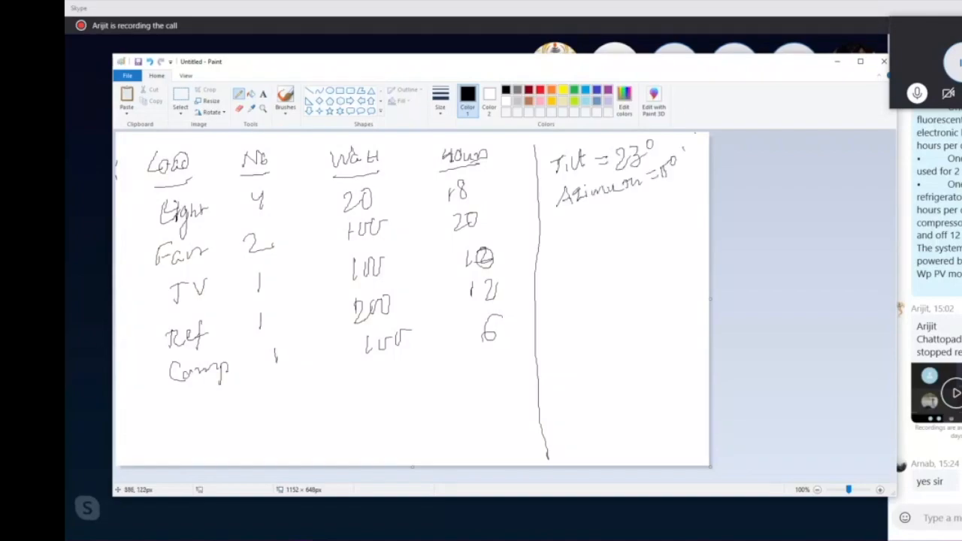
pyautogui.moveTo(548, 149); pyautogui.dragTo(571, 234)
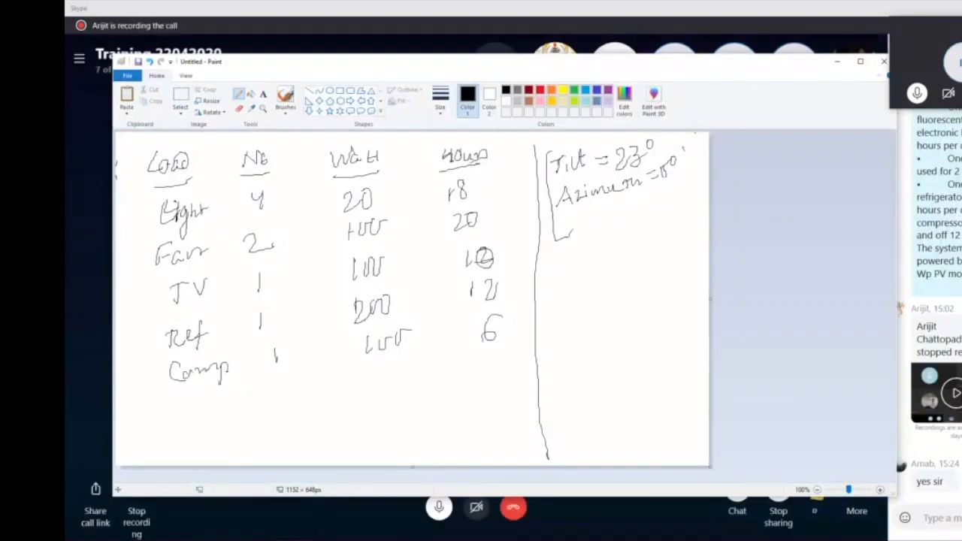
# Switch to PVsyst, close the open Ahmedabad project and start a stand-alone project design.
pyautogui.click(282, 539)
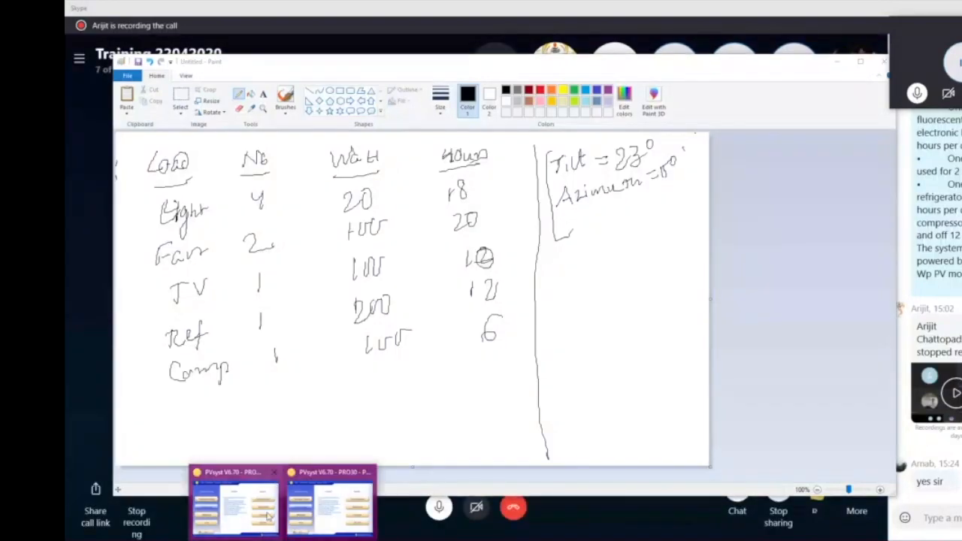
pyautogui.click(323, 507)
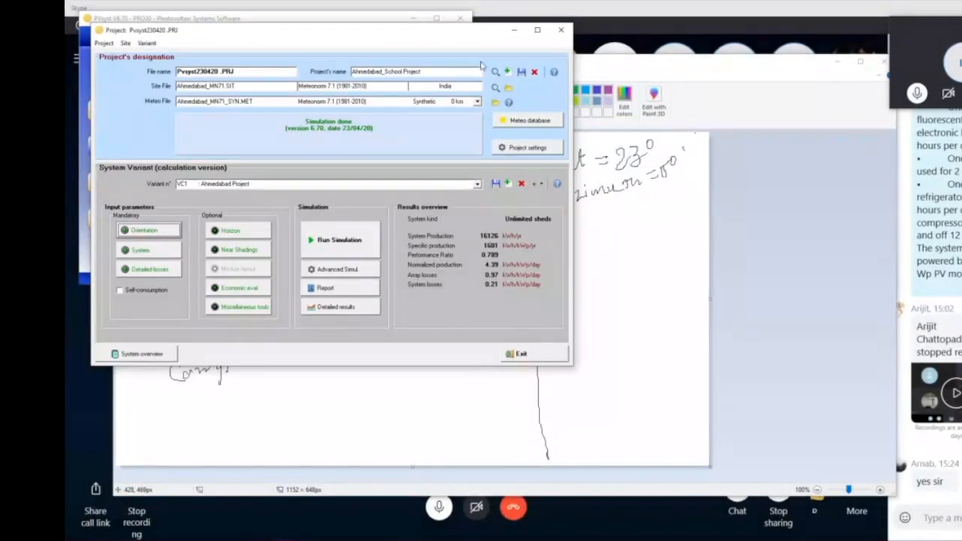
pyautogui.click(562, 31)
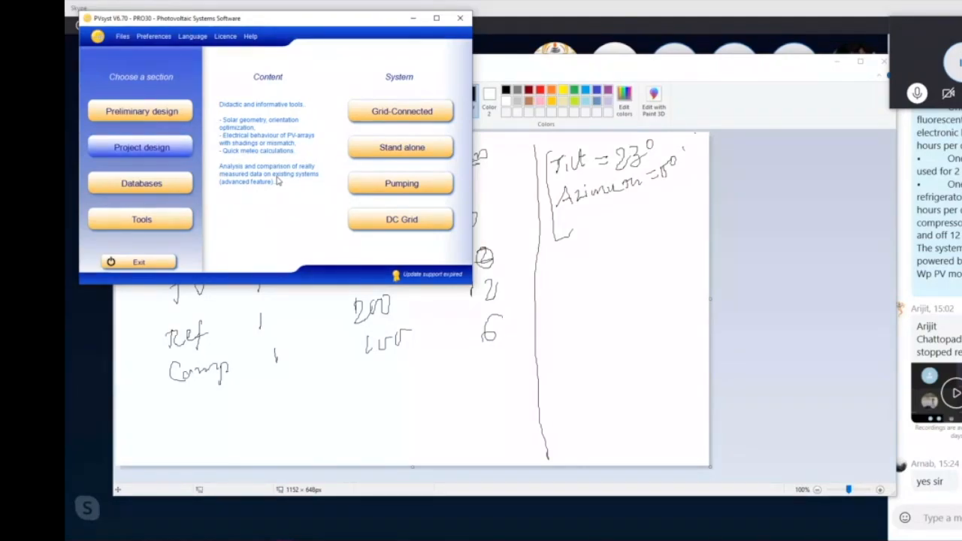
pyautogui.click(392, 151)
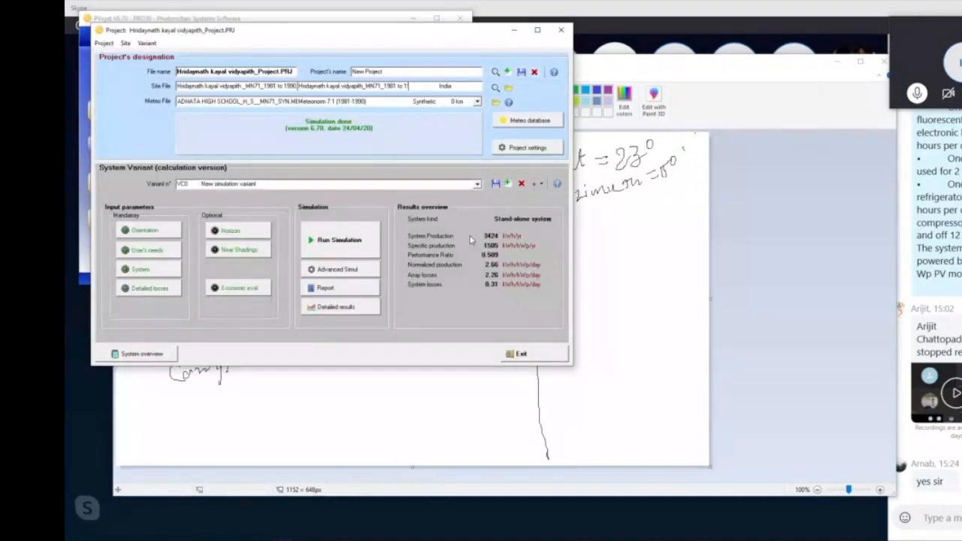
pyautogui.click(494, 87)
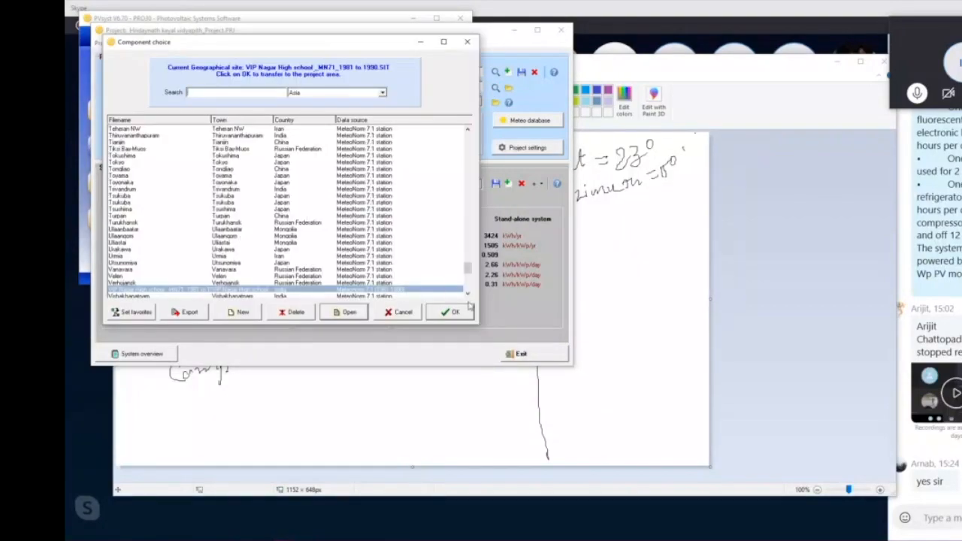
pyautogui.moveTo(467, 268); pyautogui.dragTo(467, 292)
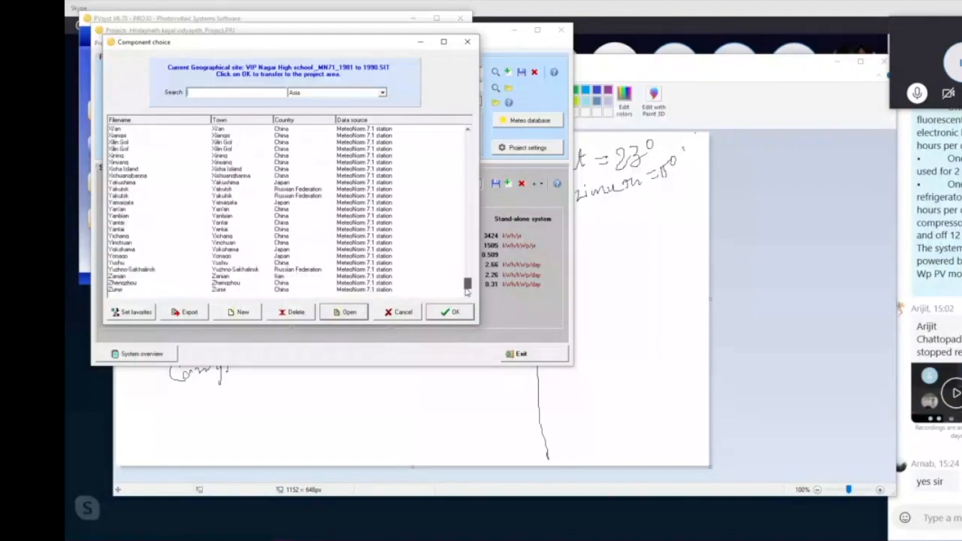
pyautogui.click(399, 313)
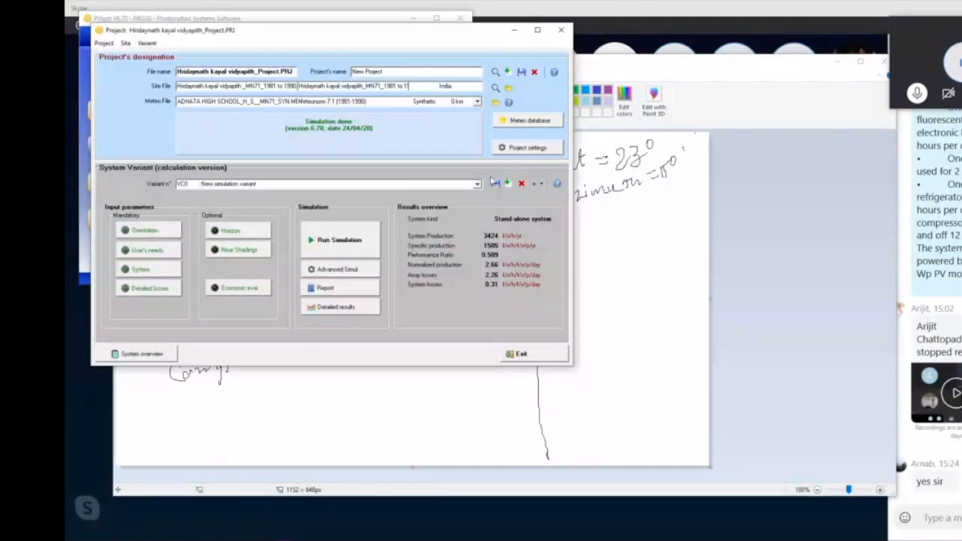
# Open the Ahmedabad site from the meteo database's geographical sites and import its Meteonorm 7.1 data over the present data.
pyautogui.click(529, 121)
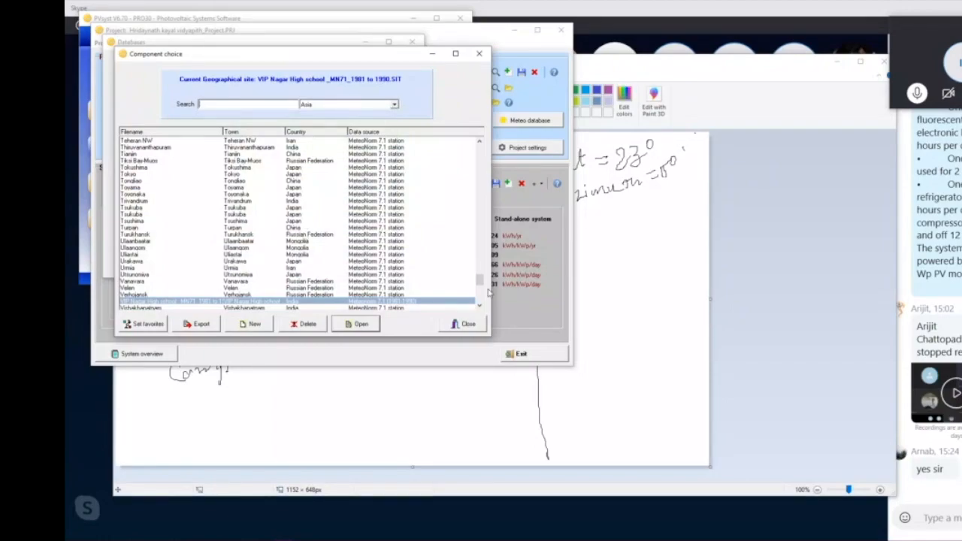
pyautogui.moveTo(479, 279); pyautogui.dragTo(485, 147)
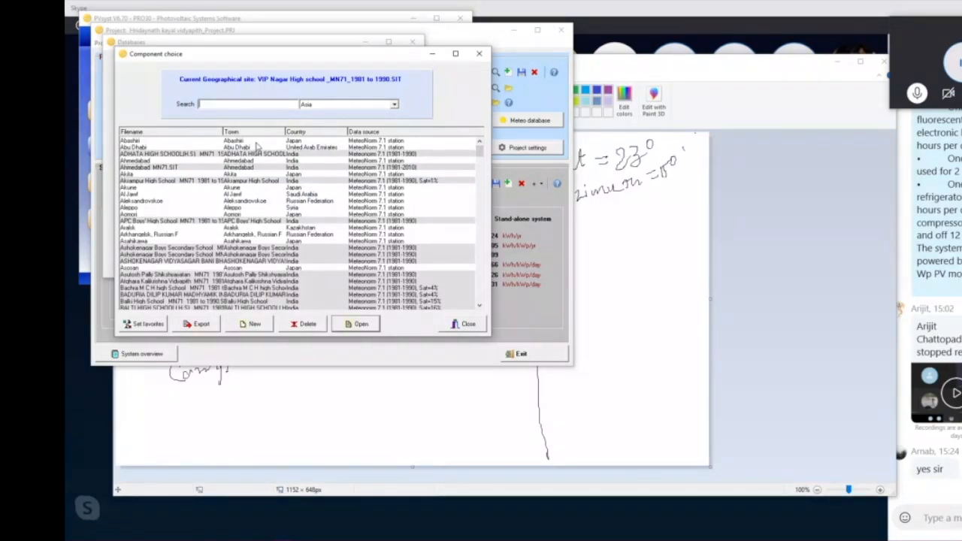
pyautogui.click(237, 160)
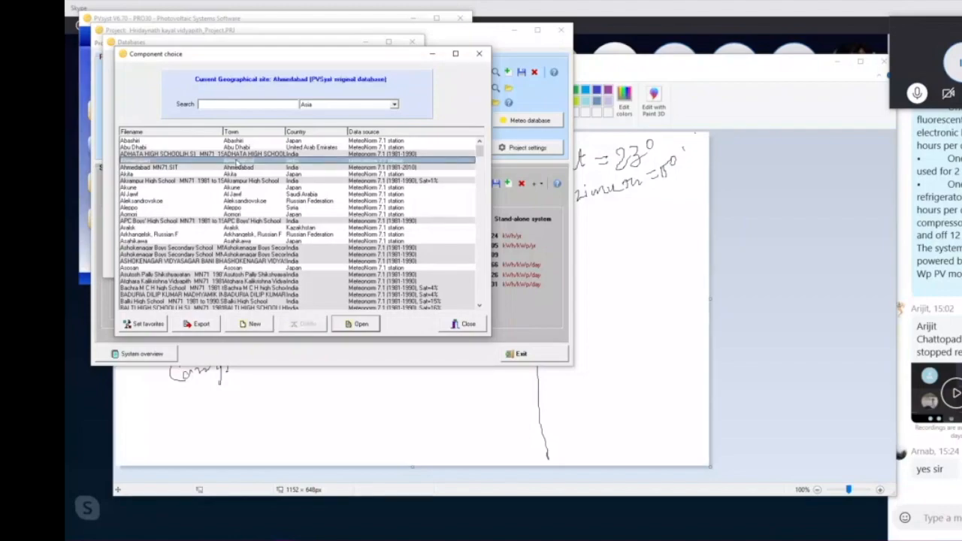
pyautogui.doubleClick(237, 160)
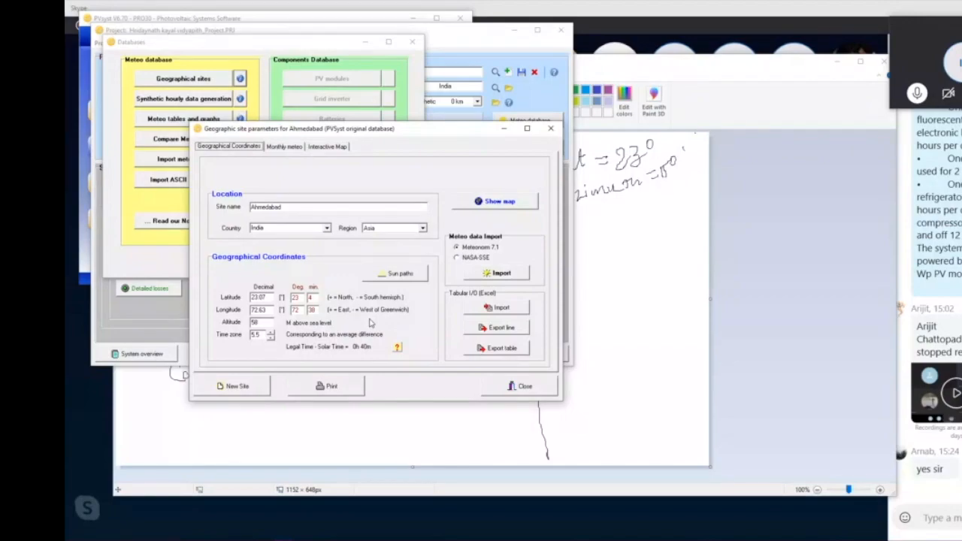
pyautogui.click(502, 274)
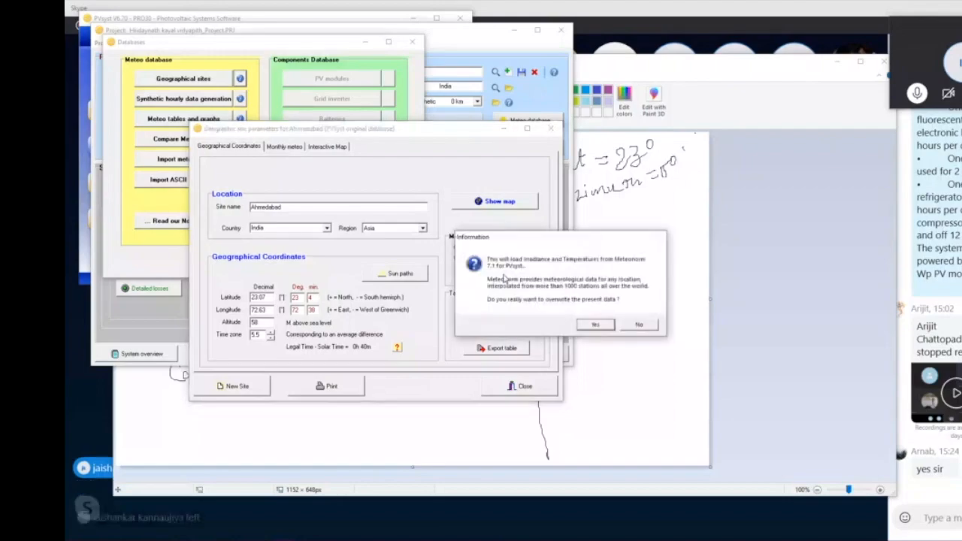
pyautogui.click(596, 324)
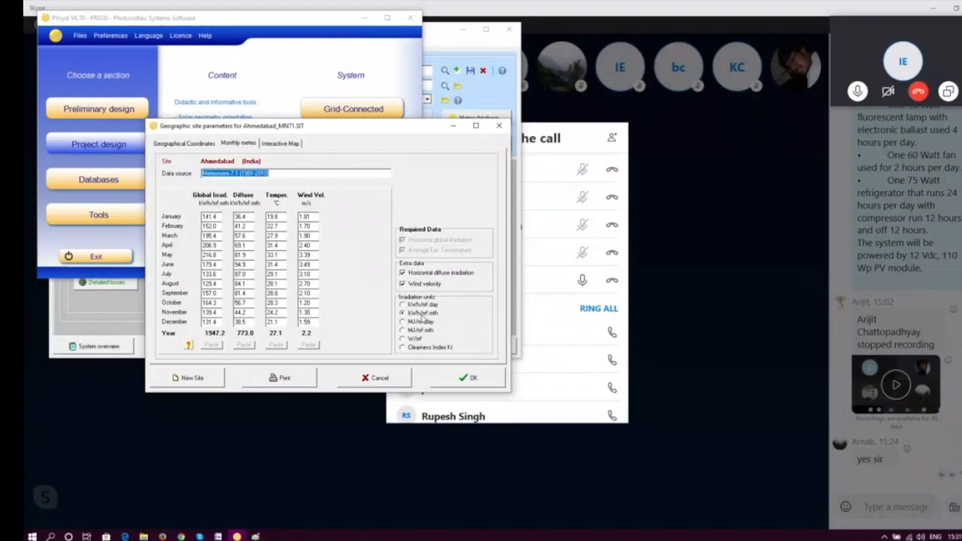
# Set the irradiation units to kWh/m².day and save the site, overwriting Ahmedabad_MN71.SIT.
pyautogui.click(413, 304)
pyautogui.click(460, 377)
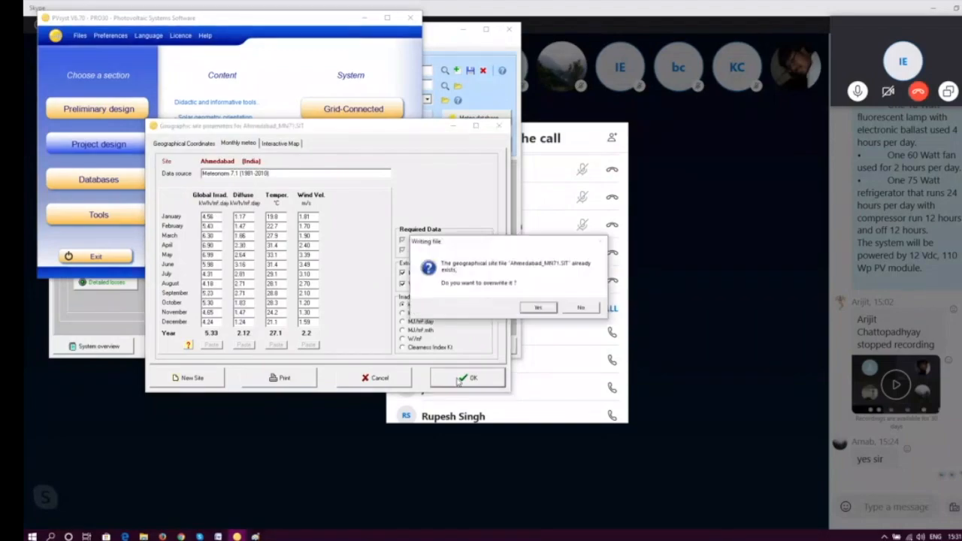
pyautogui.click(546, 312)
pyautogui.click(584, 304)
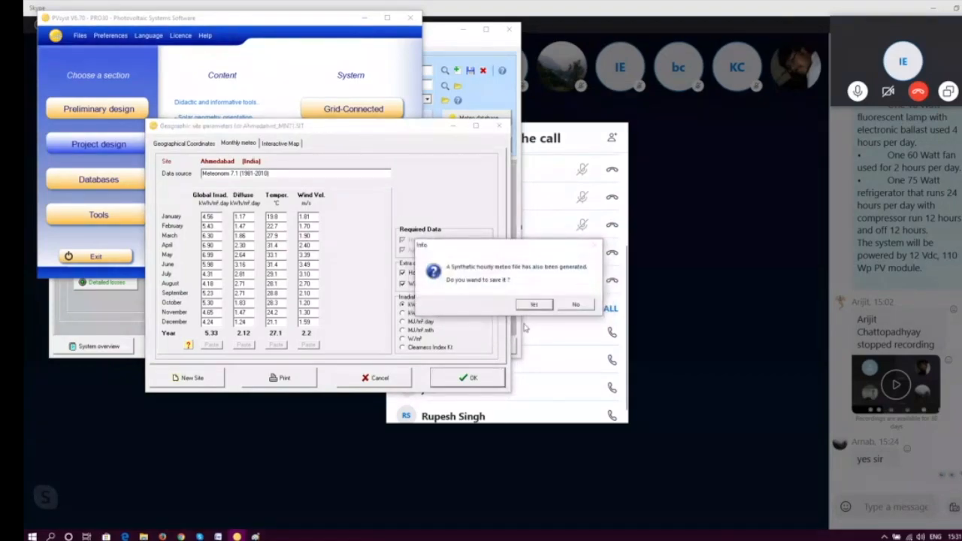
# Save the synthetic hourly meteo file as Ahmedabad_MN71_SYN, and close the site list and the databases window.
pyautogui.click(534, 305)
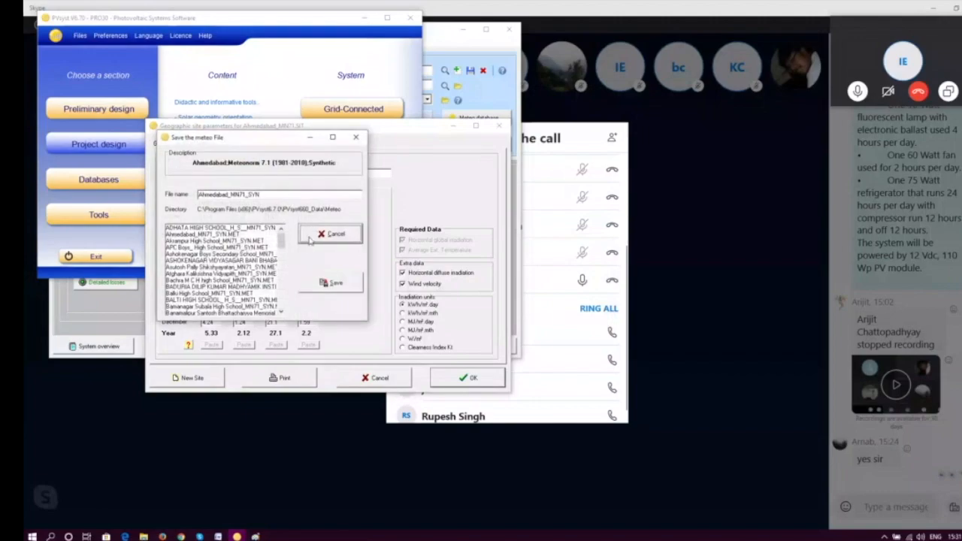
pyautogui.click(331, 283)
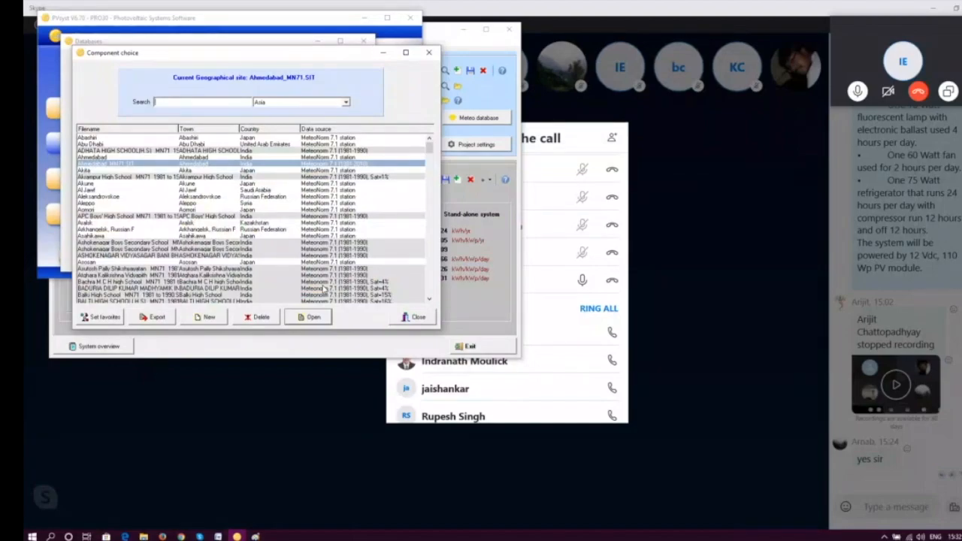
pyautogui.click(324, 288)
pyautogui.click(345, 102)
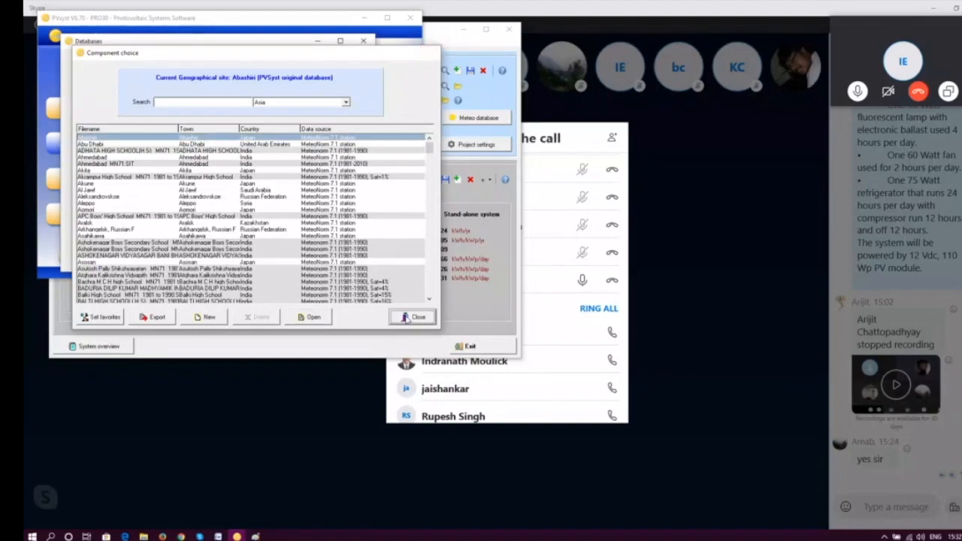
pyautogui.click(406, 319)
pyautogui.click(363, 40)
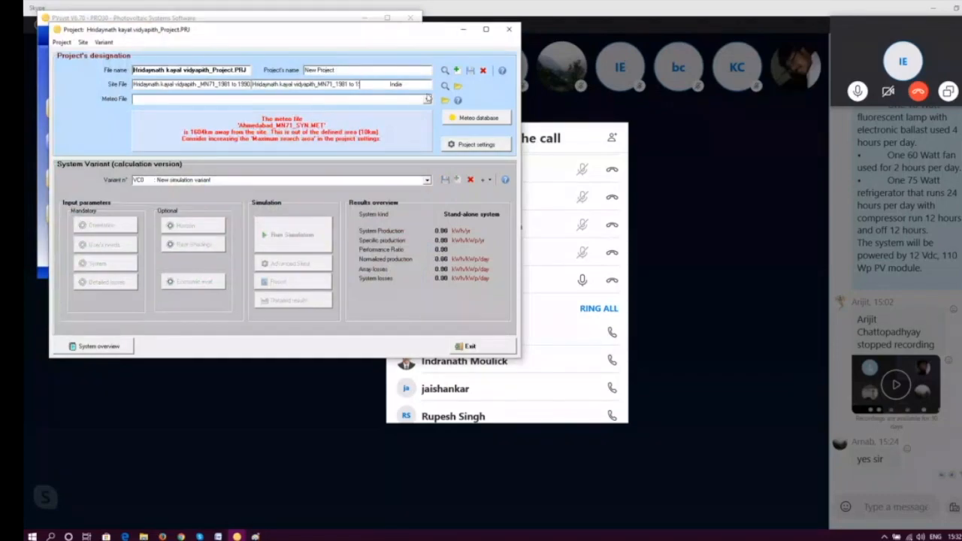
# Choose Ahmedabad_MN71.SIT as the project's geographical site.
pyautogui.click(444, 86)
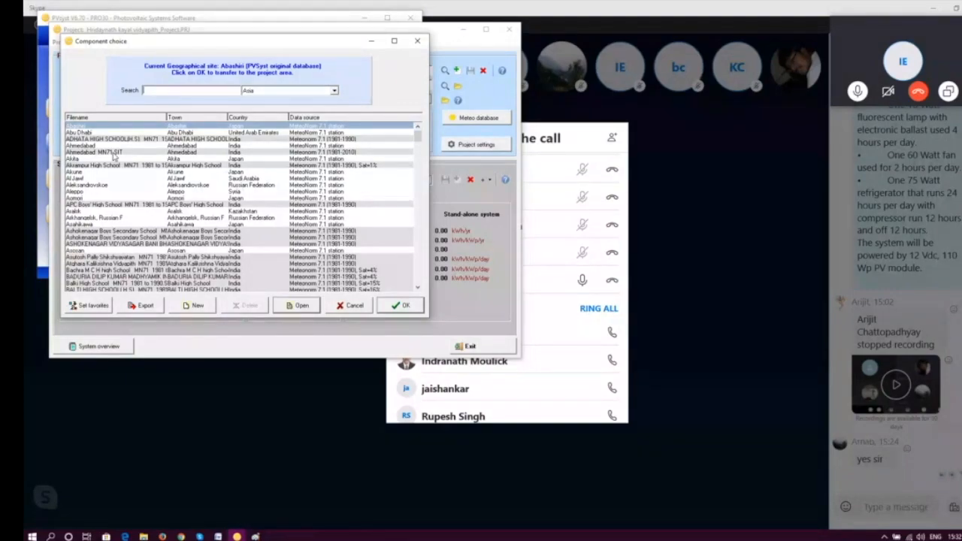
pyautogui.click(114, 152)
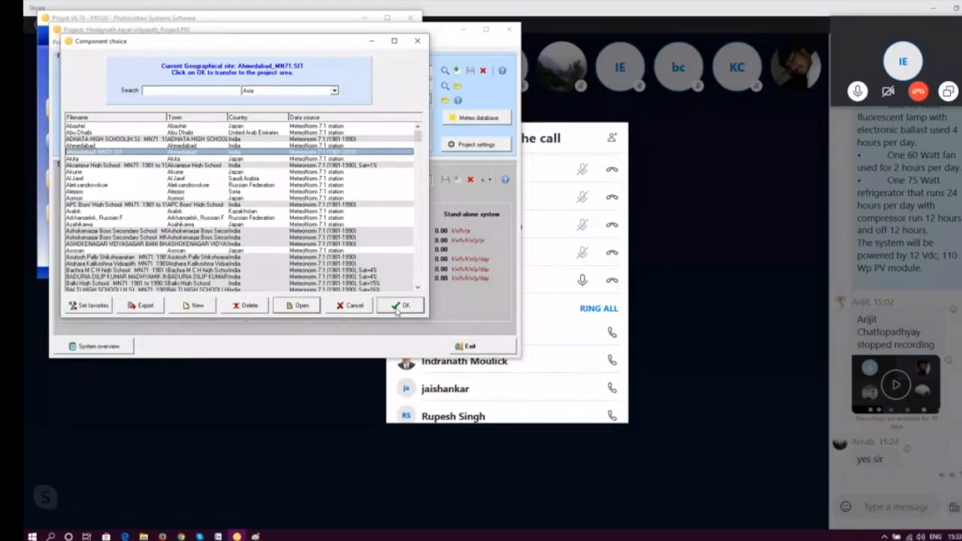
pyautogui.click(399, 306)
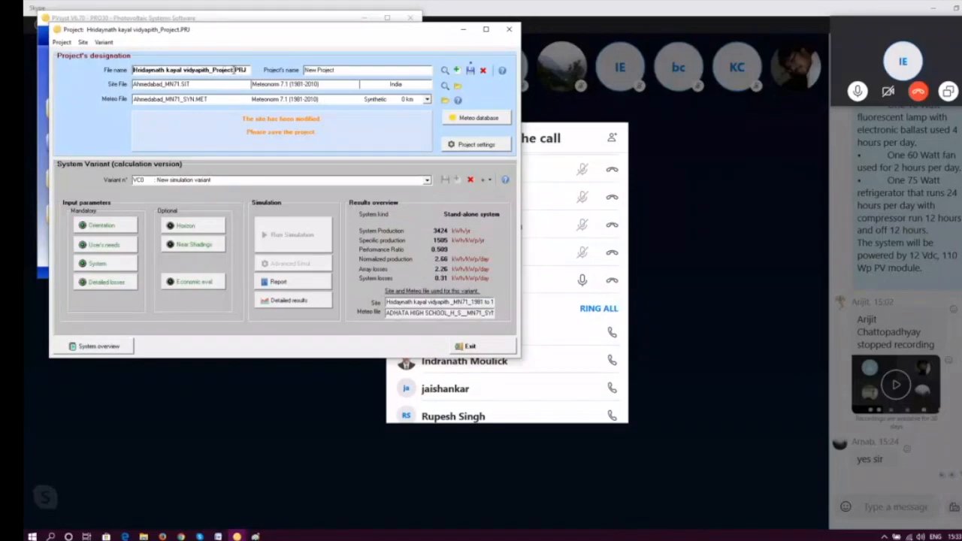
# Rename the project file as Offgrid Design Project 230420.PRJ and set the project's name to Offgrid Design230420.
pyautogui.moveTo(209, 70); pyautogui.dragTo(126, 66)
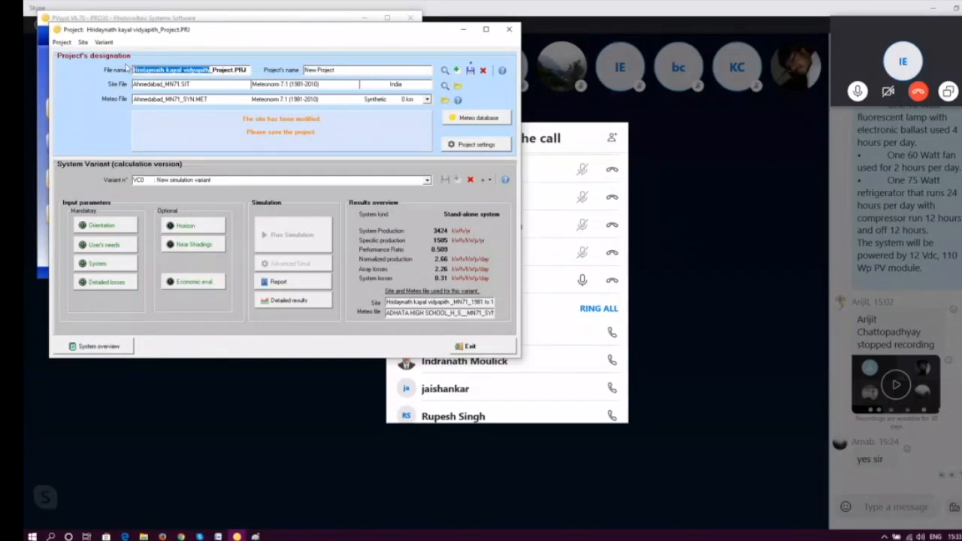
pyautogui.write('Offgrid')
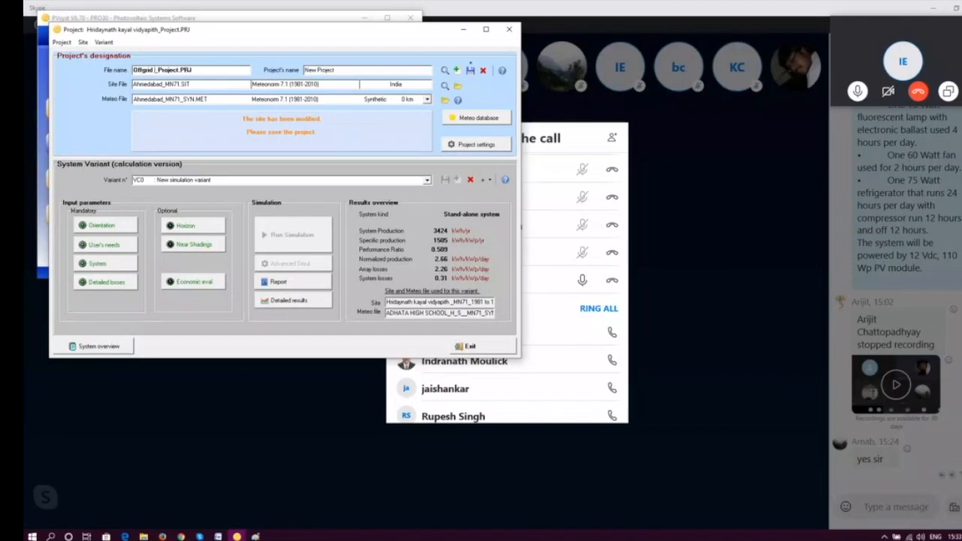
pyautogui.write(' Design')
pyautogui.click(276, 68)
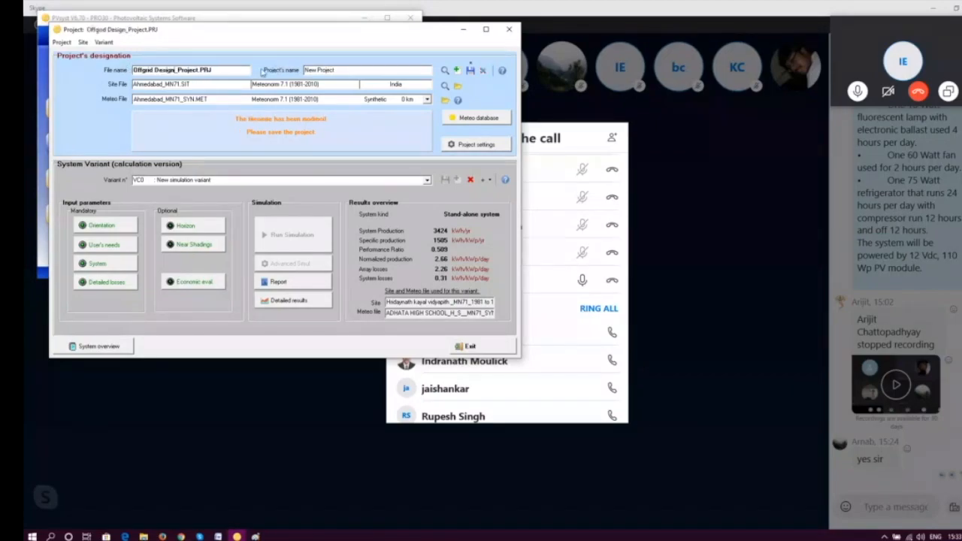
pyautogui.press('Delete')
pyautogui.write('Project 230420')
pyautogui.moveTo(339, 69); pyautogui.dragTo(304, 69)
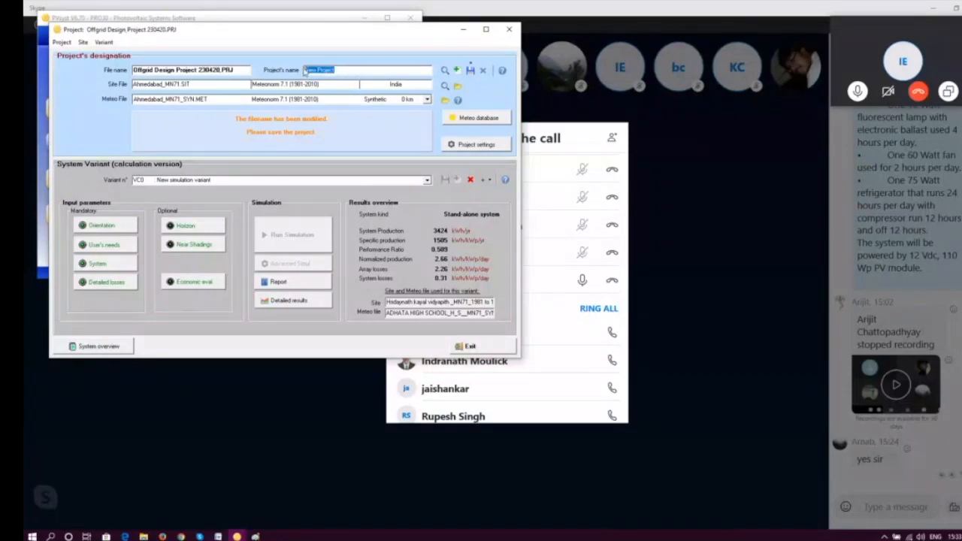
pyautogui.write('Offgrid Design230420')
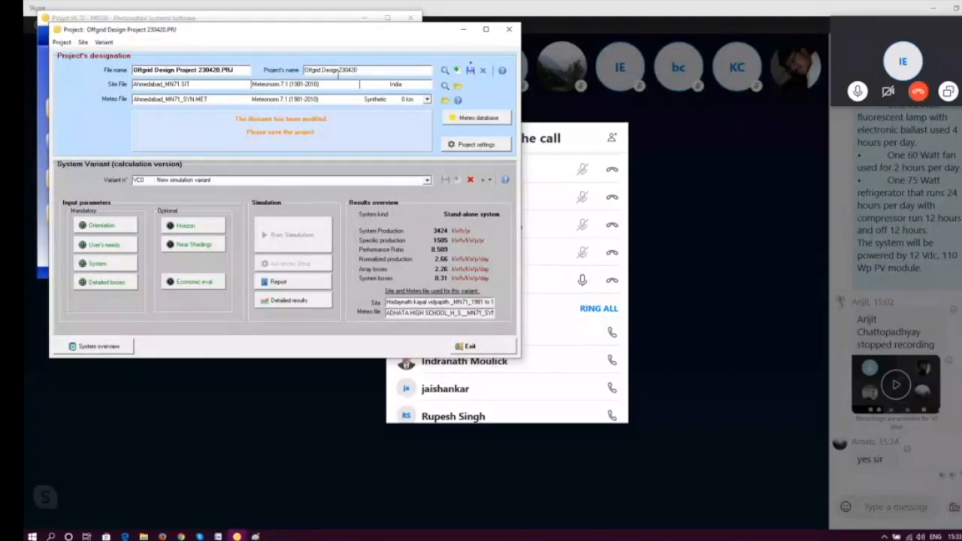
# Save the project as Offgrid Design Project 230420, copying all variants into the new project.
pyautogui.click(469, 70)
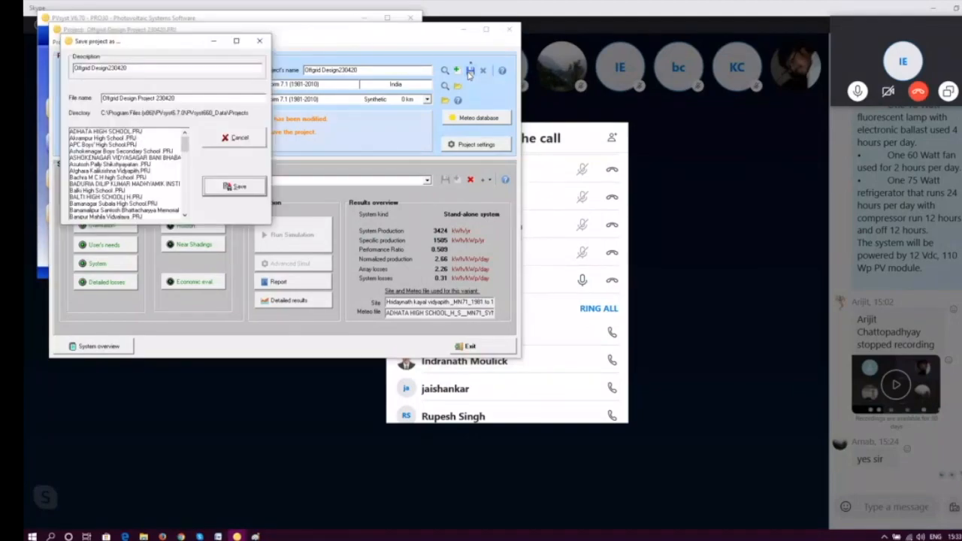
pyautogui.click(235, 187)
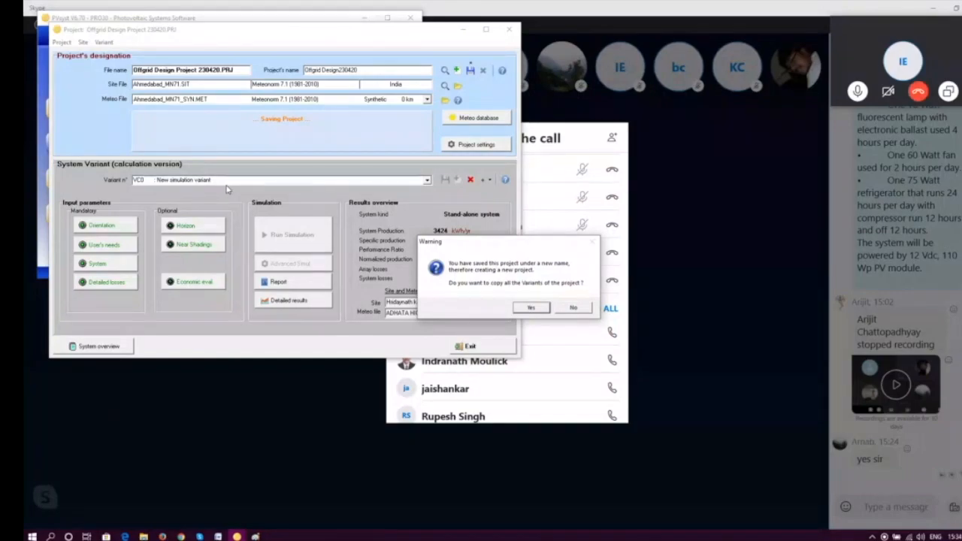
pyautogui.click(531, 308)
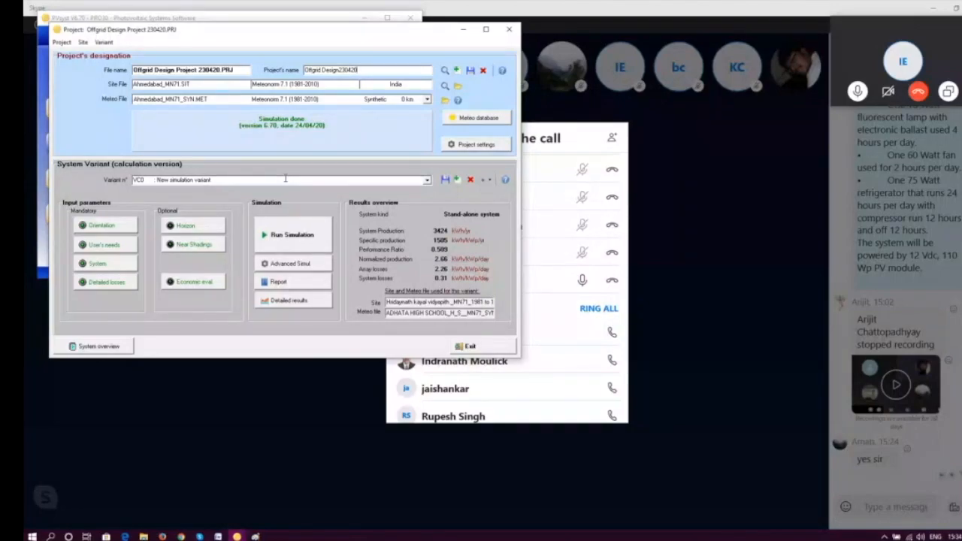
# In the orientation settings, set the fixed plane's tilt to 23° and its azimuth to 15°.
pyautogui.click(112, 227)
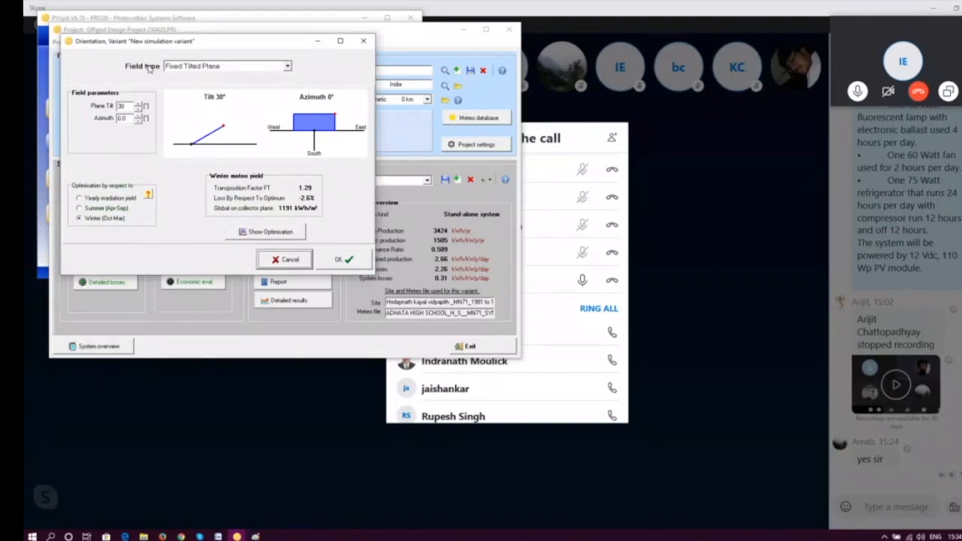
pyautogui.click(125, 105)
pyautogui.press('BackSpace')
pyautogui.press('BackSpace')
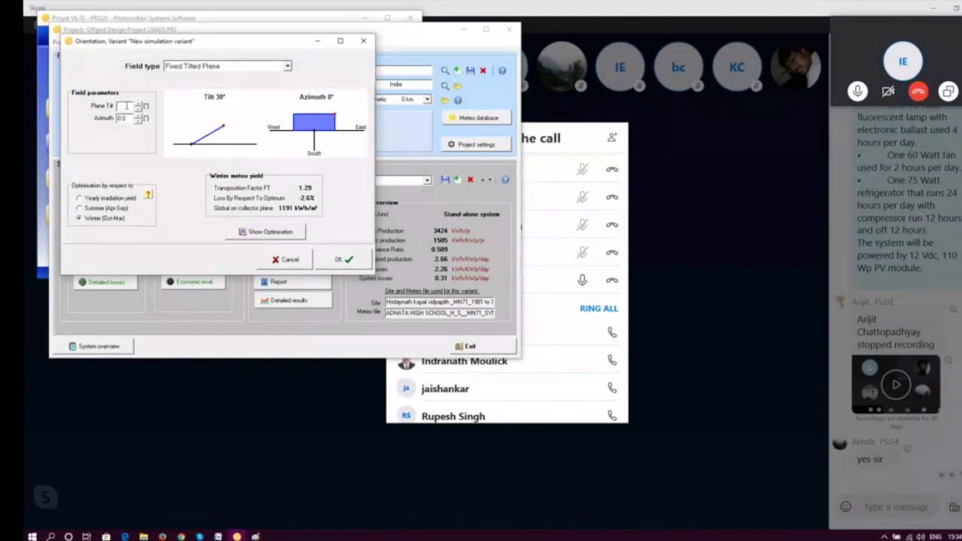
pyautogui.write('2')
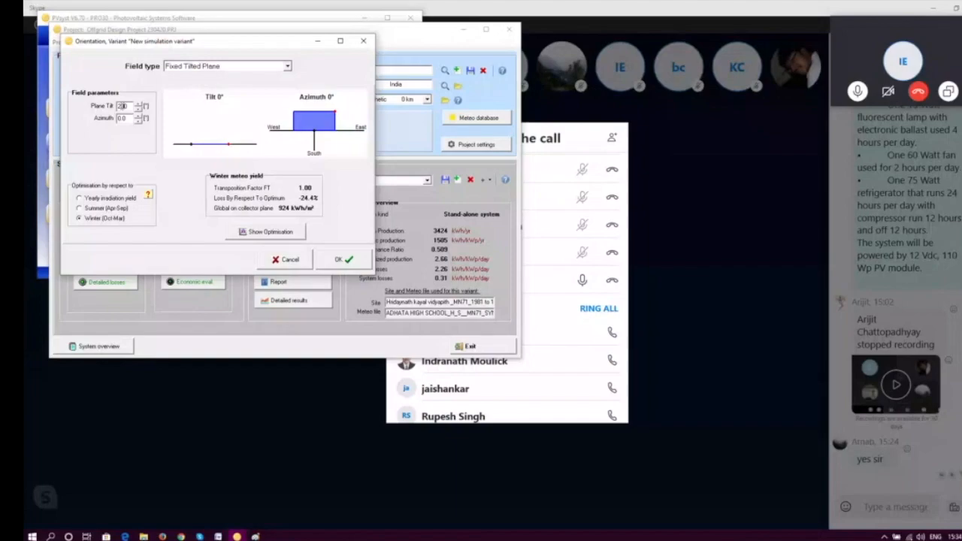
pyautogui.write('3')
pyautogui.click(128, 118)
pyautogui.press('BackSpace')
pyautogui.press('BackSpace')
pyautogui.press('BackSpace')
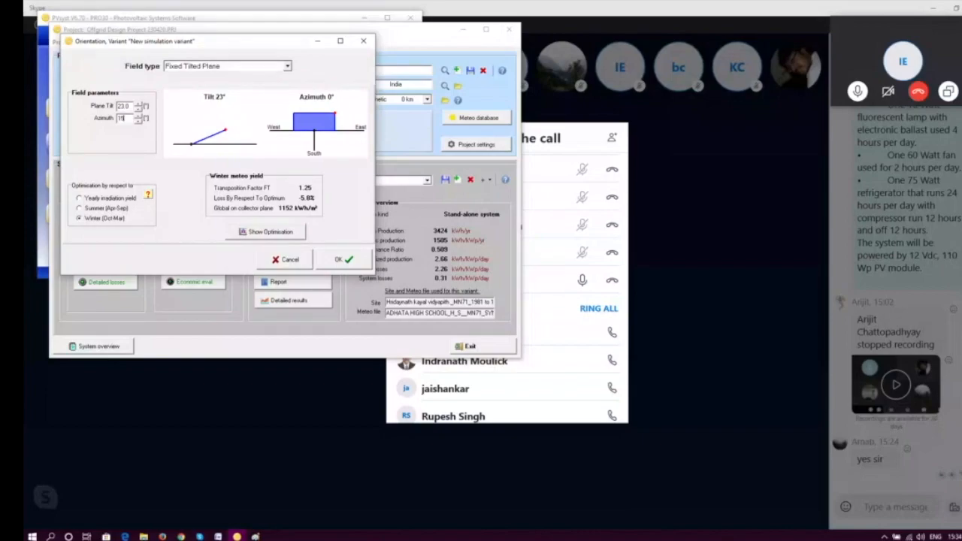
pyautogui.press('Return')
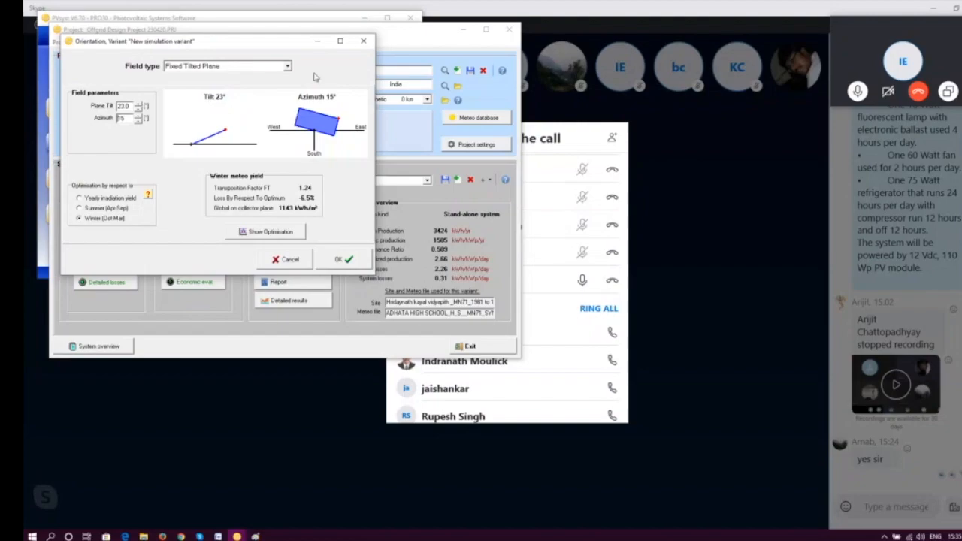
# Try to switch the field type to seasonal tilt adjustment with a summer tilt of 8° and a different winter tilt.
pyautogui.click(287, 67)
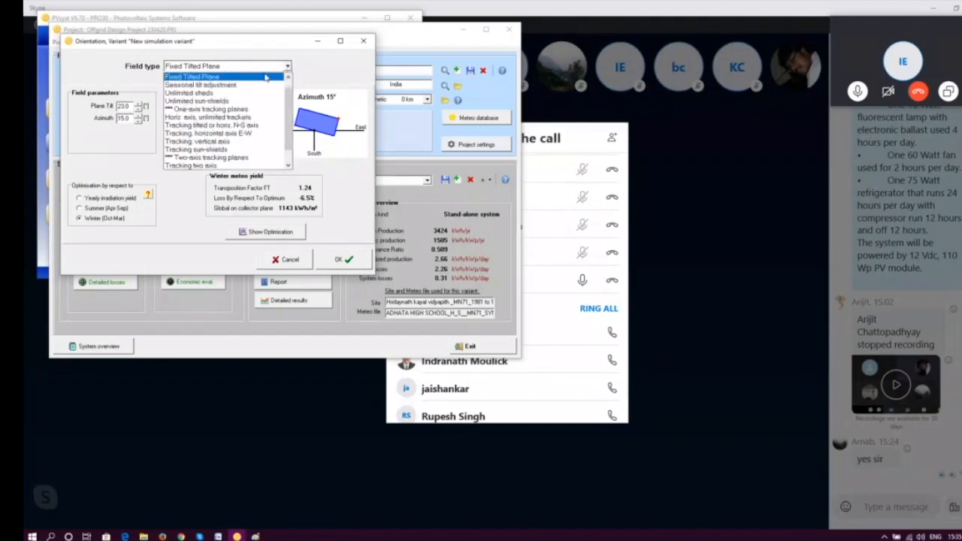
pyautogui.click(265, 77)
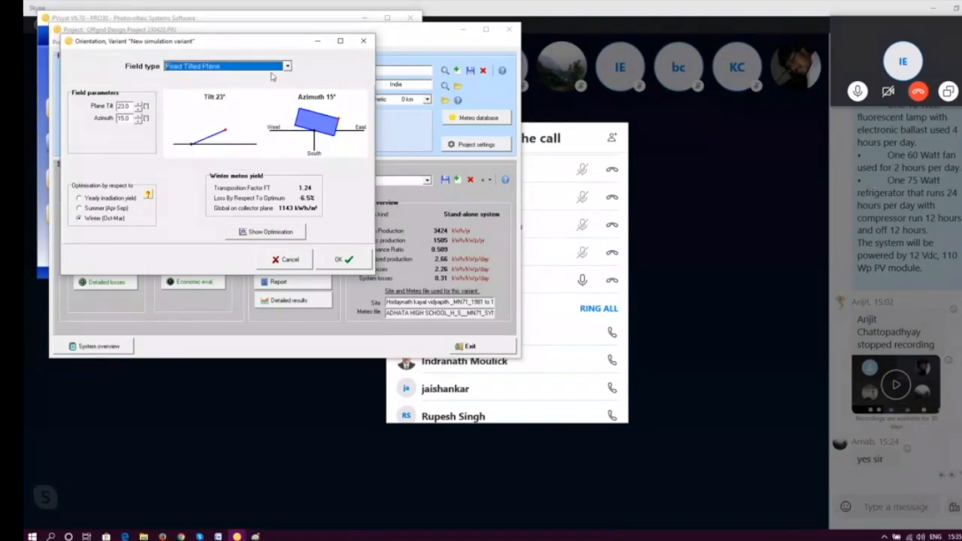
pyautogui.click(287, 67)
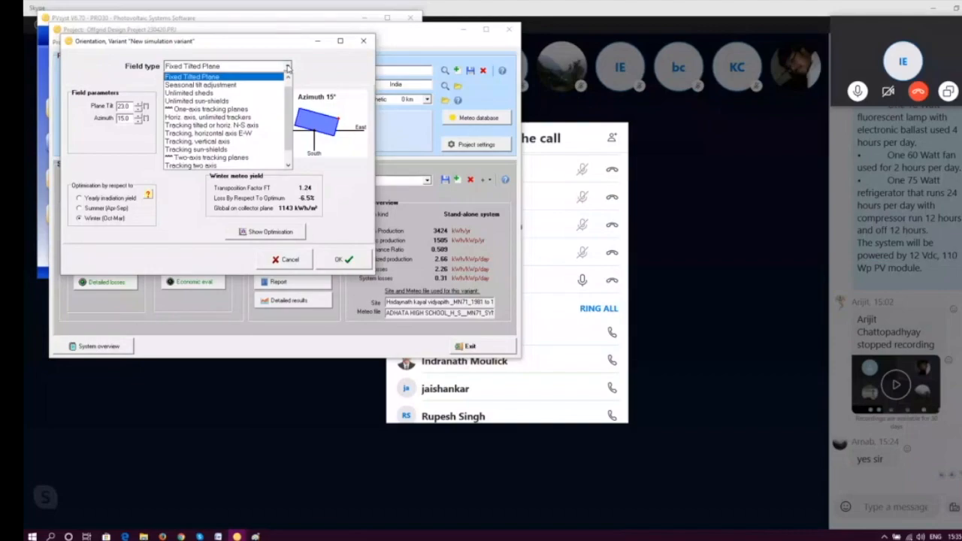
pyautogui.click(248, 86)
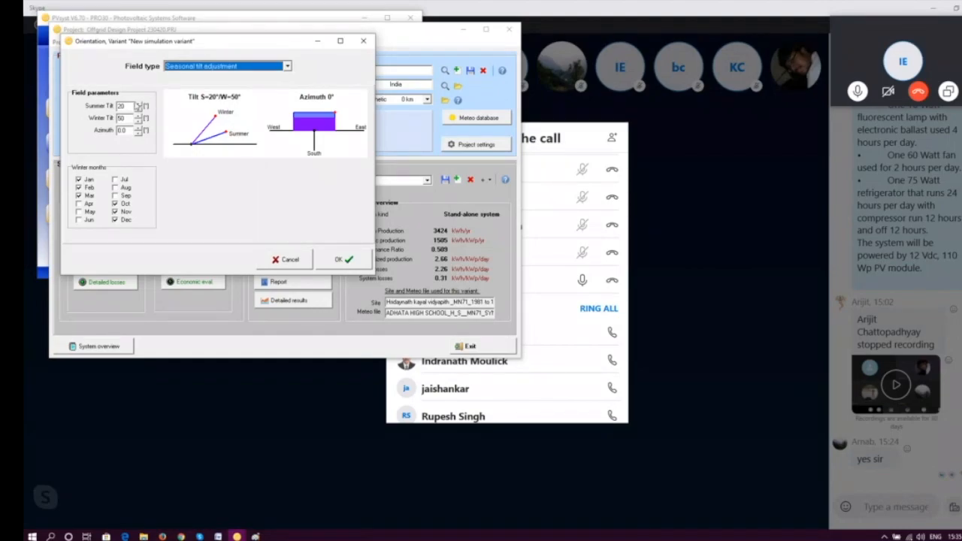
pyautogui.click(126, 106)
pyautogui.press('BackSpace')
pyautogui.press('BackSpace')
pyautogui.write('8')
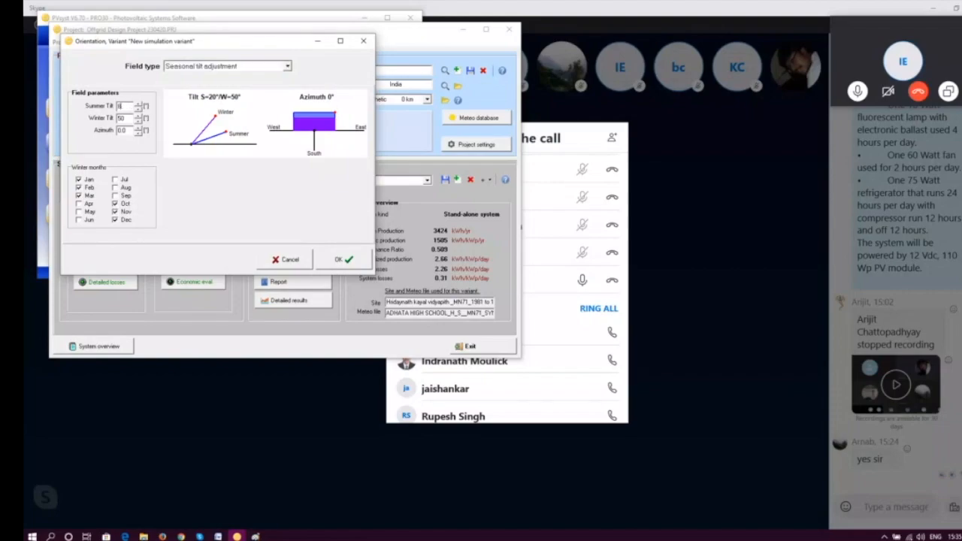
pyautogui.click(129, 118)
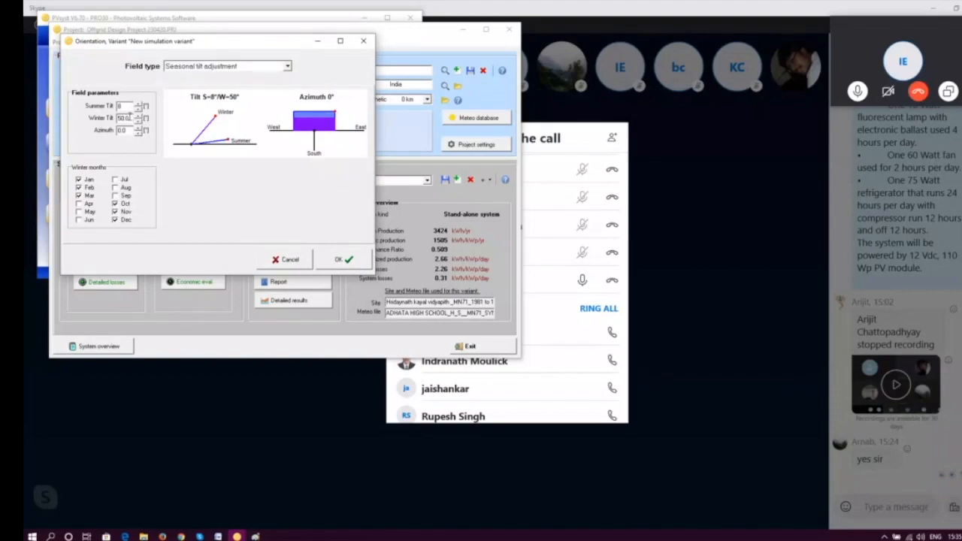
pyautogui.press('BackSpace')
pyautogui.press('BackSpace')
pyautogui.write('30')
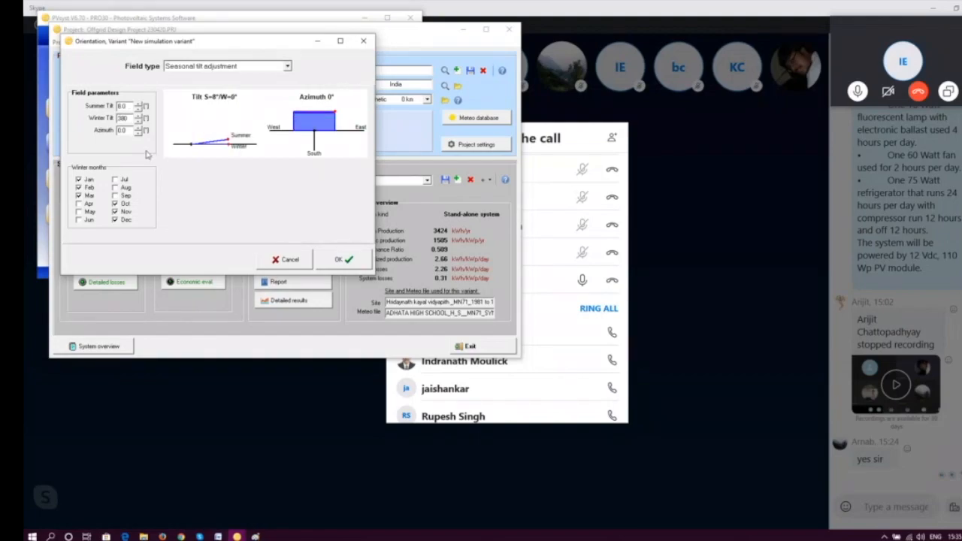
pyautogui.click(126, 131)
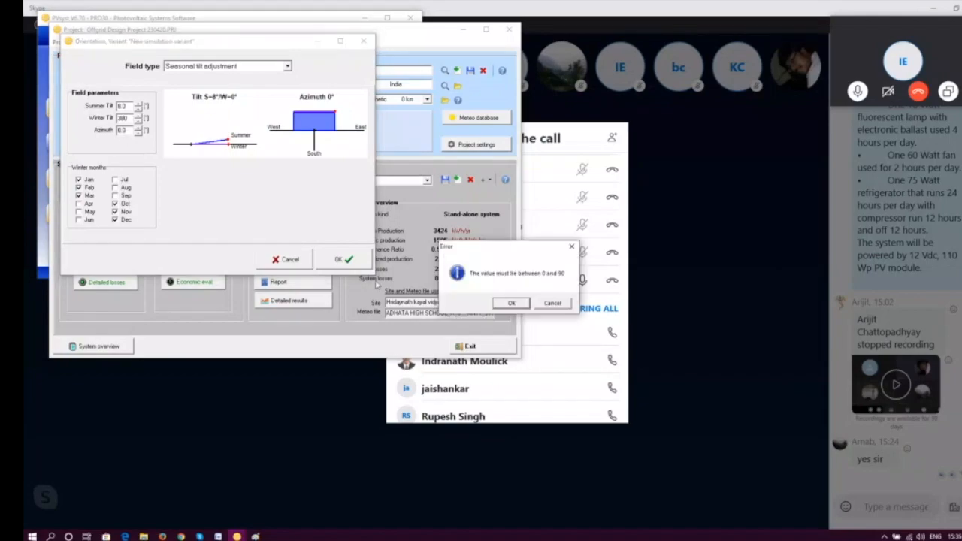
pyautogui.click(551, 303)
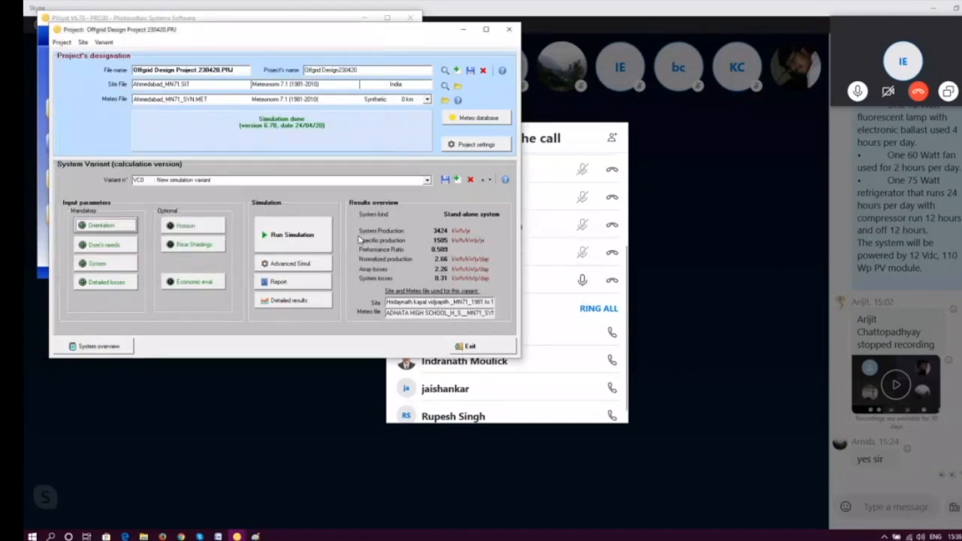
# Set the orientation's field type to seasonal tilt adjustment, with a summer tilt of 8° and a winter tilt of 38°.
pyautogui.click(106, 226)
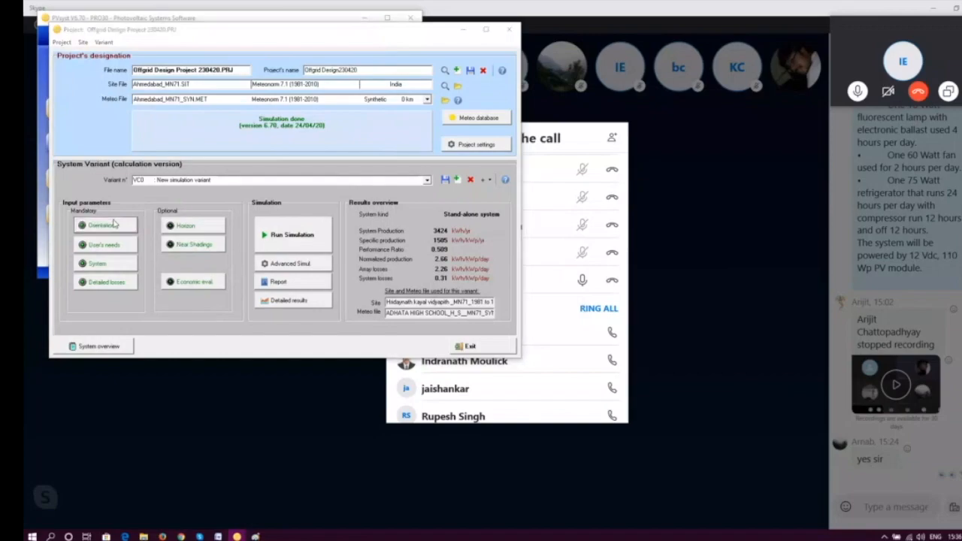
pyautogui.click(287, 66)
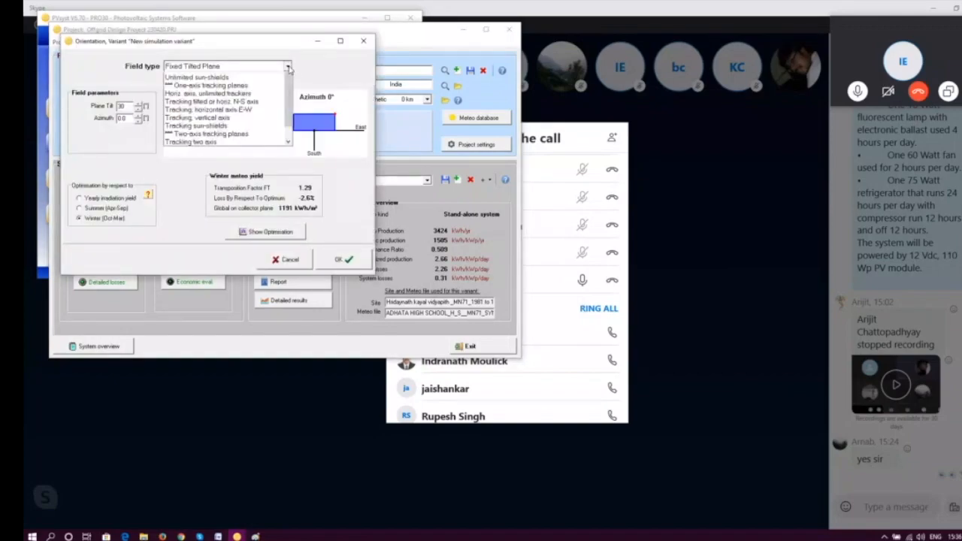
pyautogui.click(209, 87)
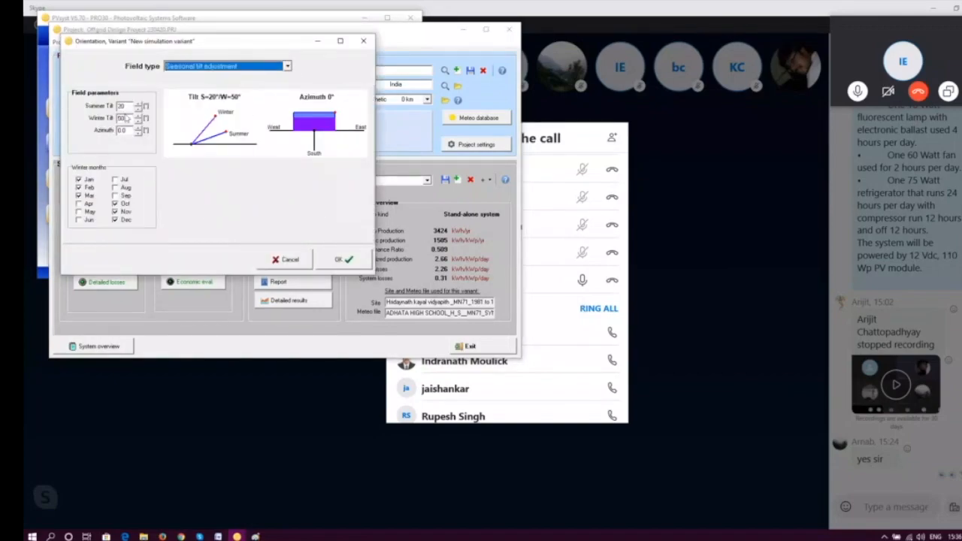
pyautogui.click(125, 108)
pyautogui.press('BackSpace')
pyautogui.press('BackSpace')
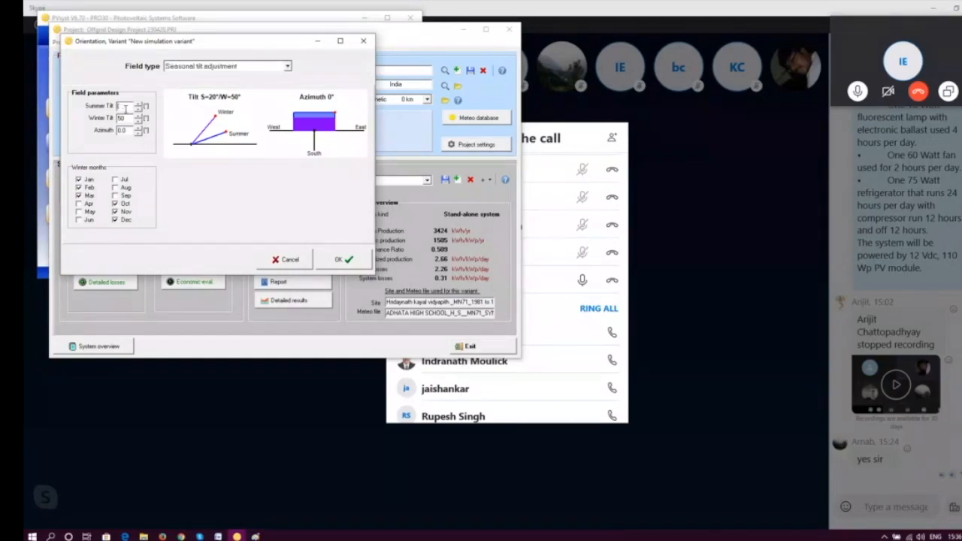
pyautogui.write('8')
pyautogui.click(133, 120)
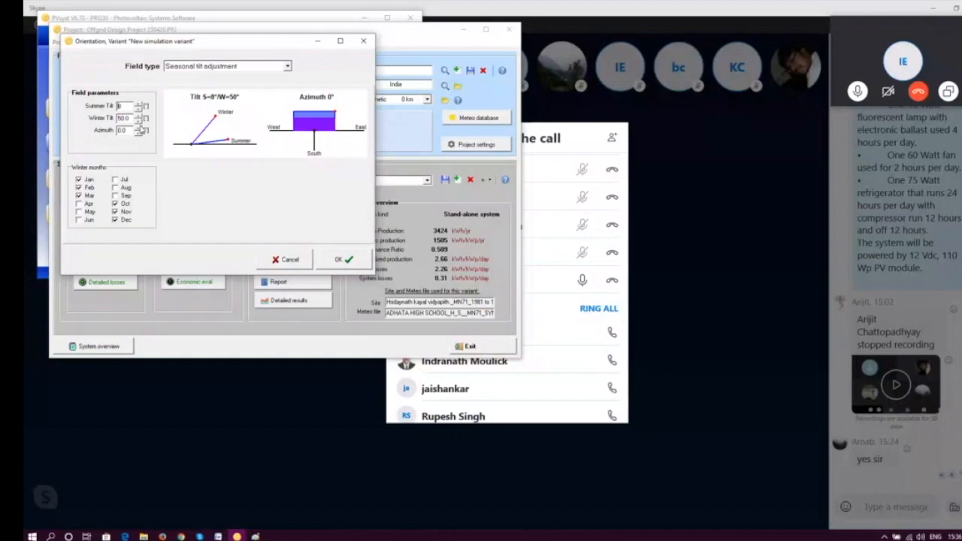
pyautogui.press('BackSpace')
pyautogui.press('BackSpace')
pyautogui.press('BackSpace')
pyautogui.press('BackSpace')
pyautogui.write('38')
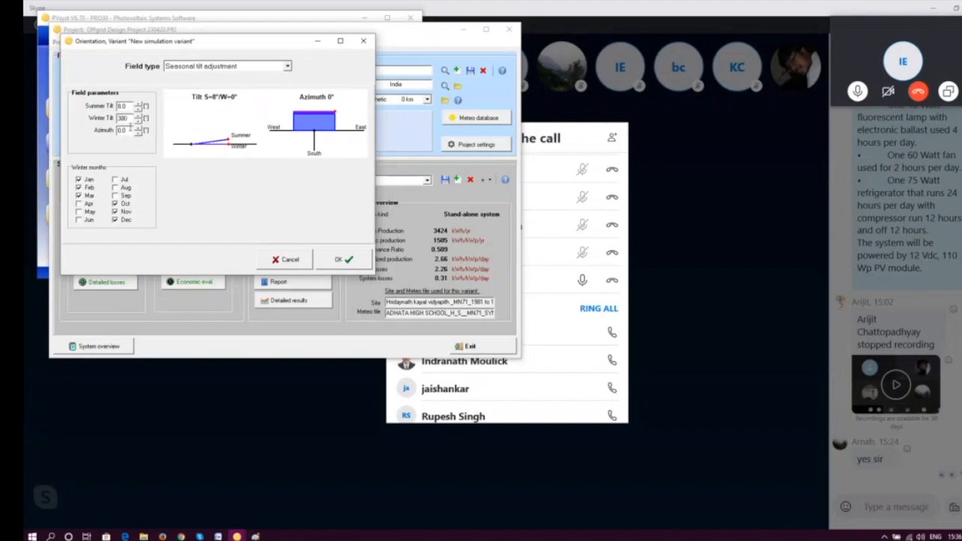
# Set the seasonal tilt field's azimuth to 15° and accept the orientation.
pyautogui.click(130, 130)
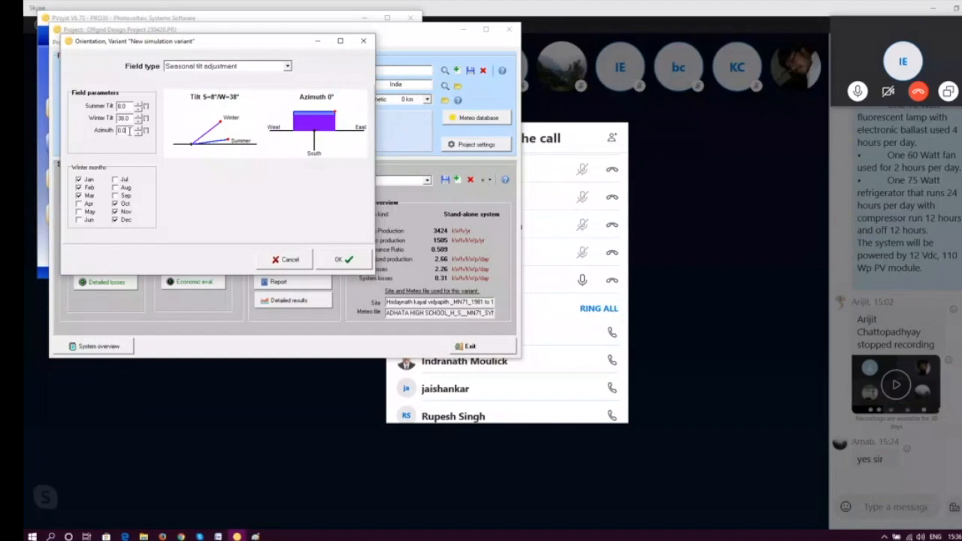
pyautogui.press('BackSpace')
pyautogui.press('BackSpace')
pyautogui.press('BackSpace')
pyautogui.write('15')
pyautogui.click(175, 180)
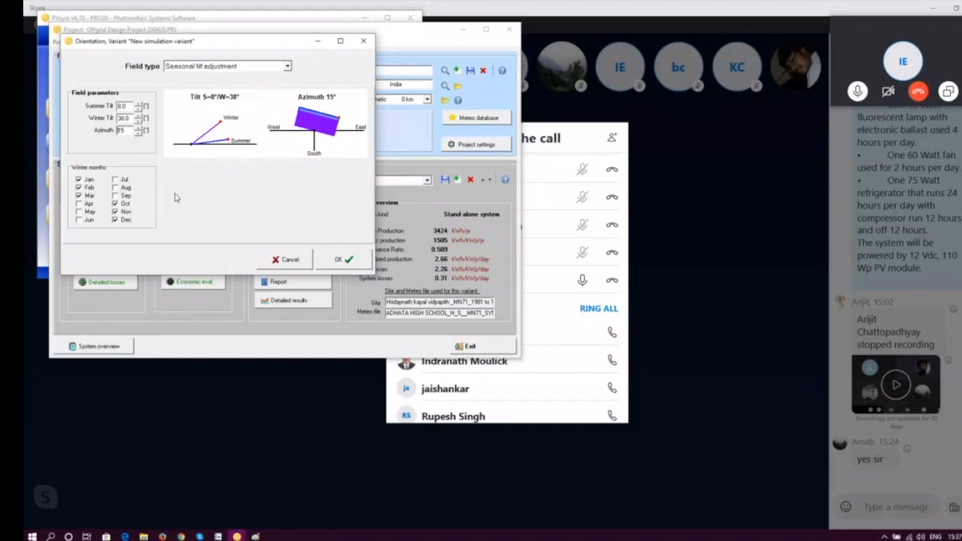
pyautogui.click(347, 260)
# Exit the project, saving the simulation variant as Offgrid Design Project 230420.VC0, and reopen the stand-alone project design.
pyautogui.click(467, 303)
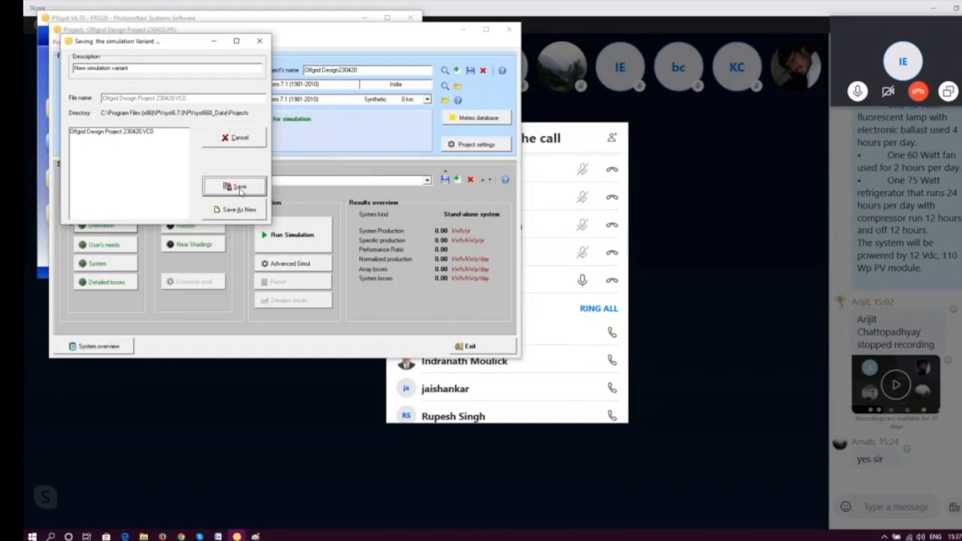
pyautogui.click(239, 190)
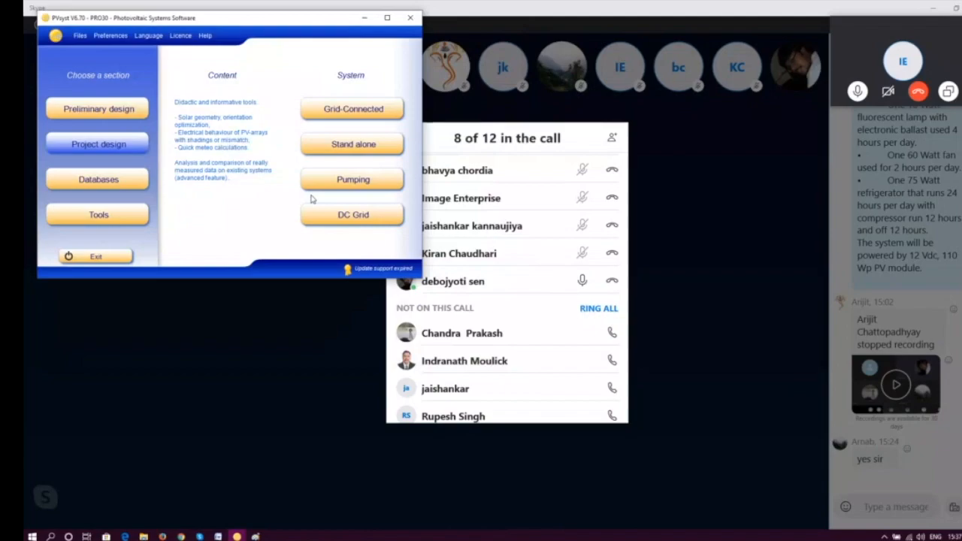
pyautogui.click(350, 145)
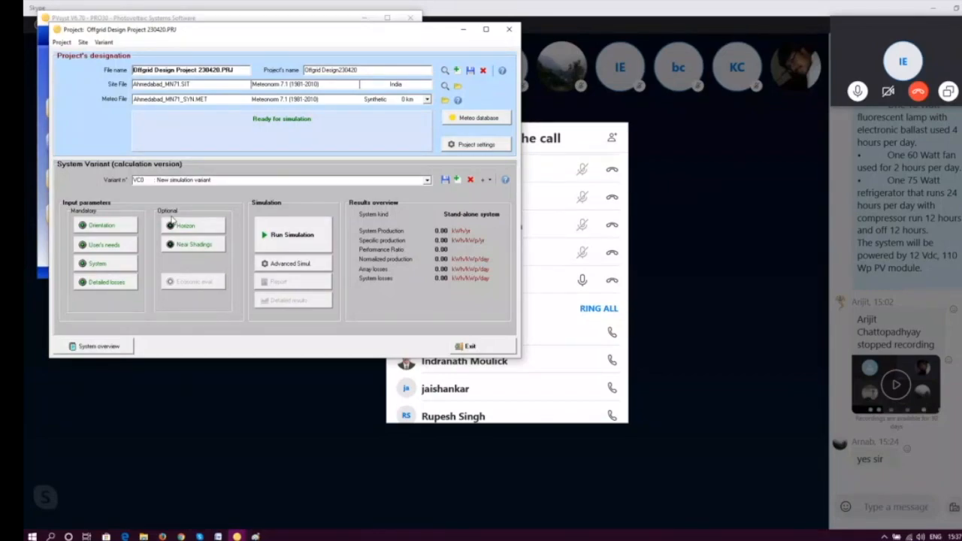
# In the user's needs, set the lamps' power to 20 W and their daily use to 18 h/day.
pyautogui.click(107, 248)
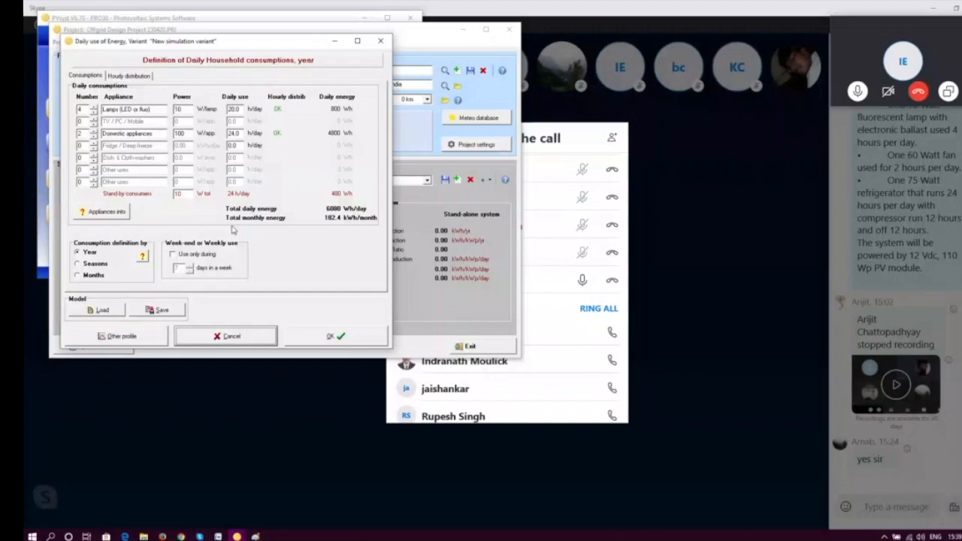
pyautogui.doubleClick(179, 110)
pyautogui.write('20')
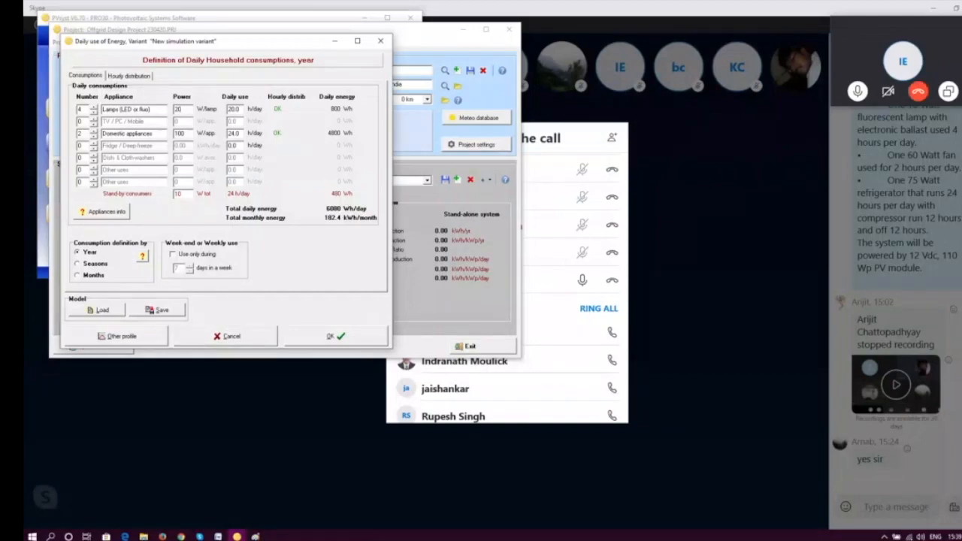
pyautogui.doubleClick(233, 109)
pyautogui.write('100')
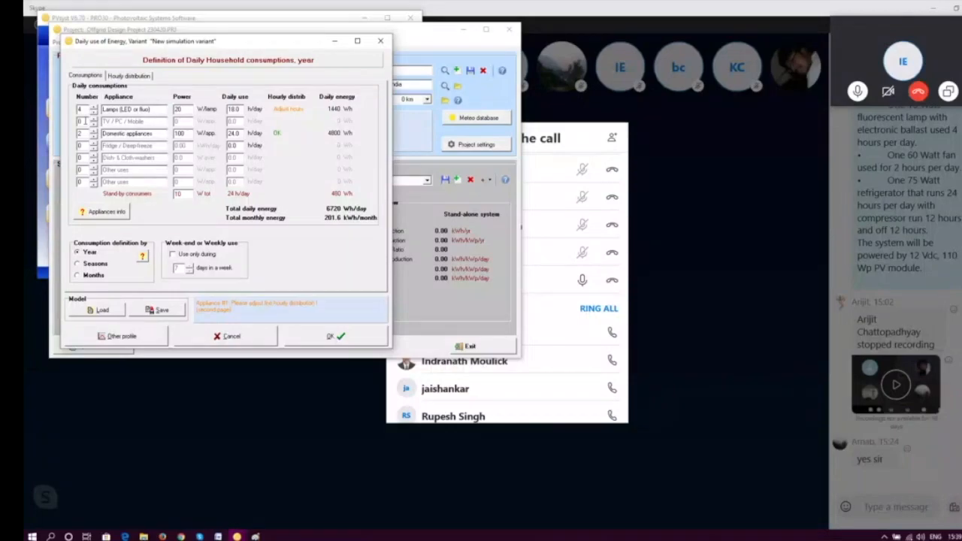
# Replace the TV / PC / Mobile entry with 2 fans of 100 W each, used 20 h/day.
pyautogui.click(81, 121)
pyautogui.write('2')
pyautogui.click(144, 121)
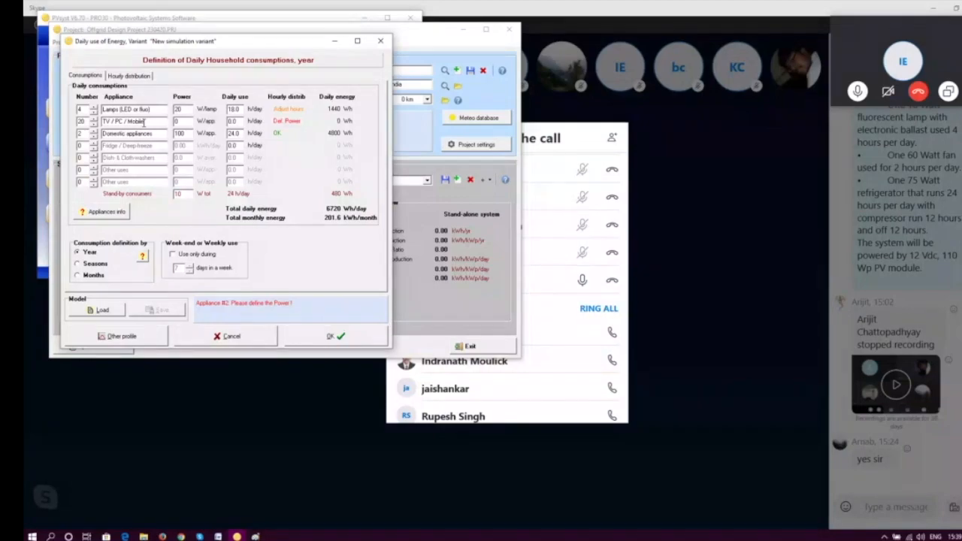
pyautogui.doubleClick(144, 121)
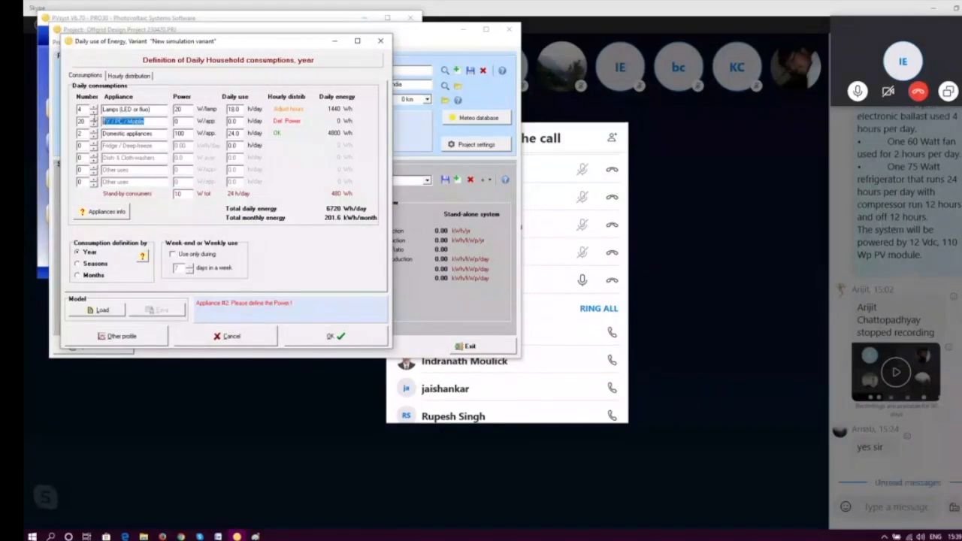
pyautogui.write('F')
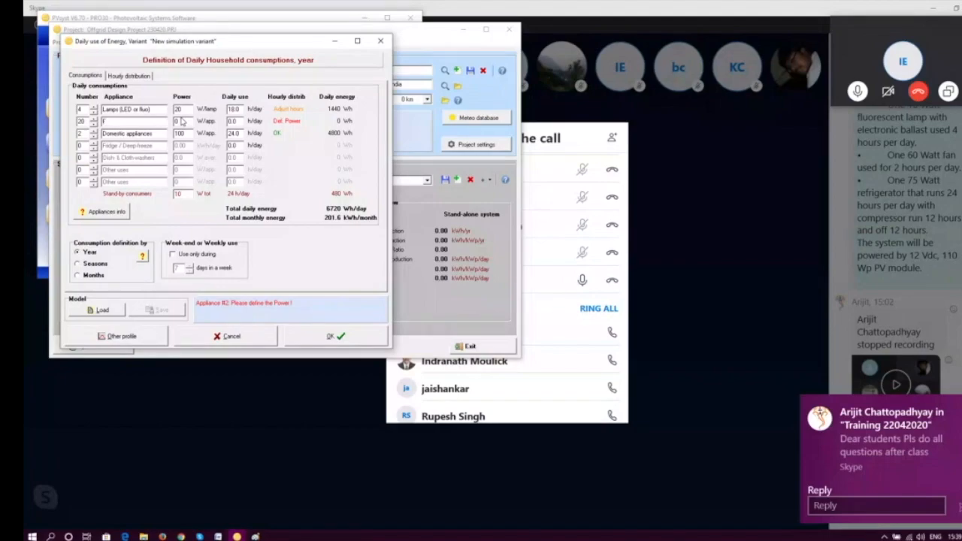
pyautogui.write('ans')
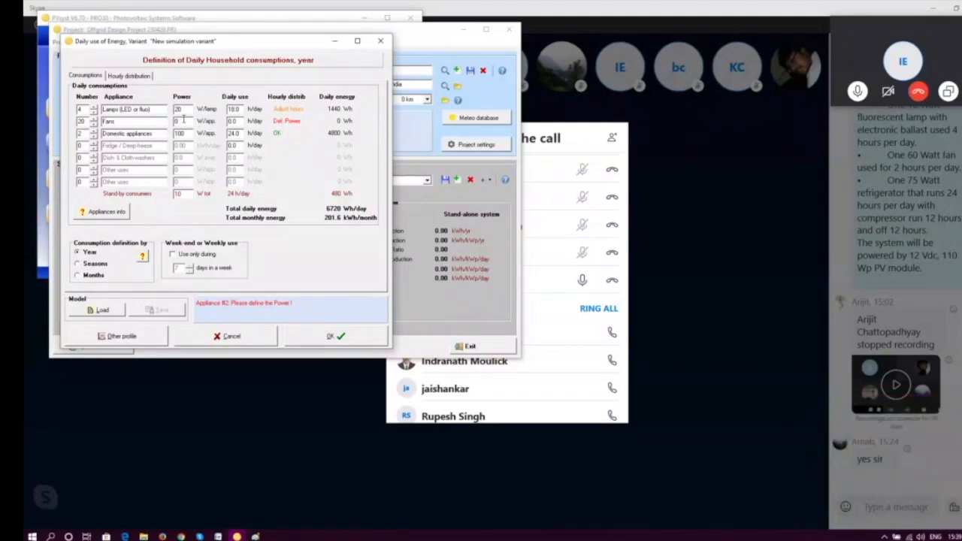
pyautogui.click(183, 118)
pyautogui.write('100')
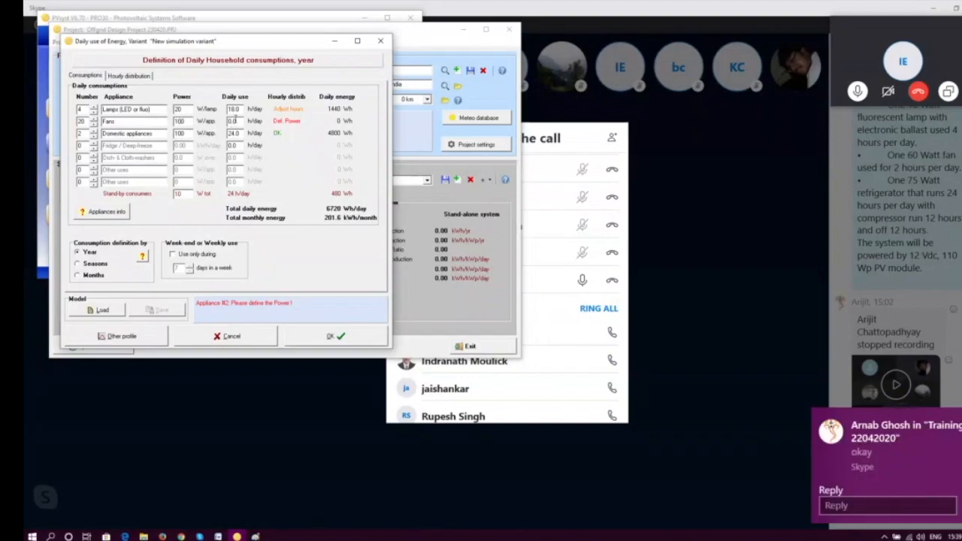
pyautogui.click(233, 121)
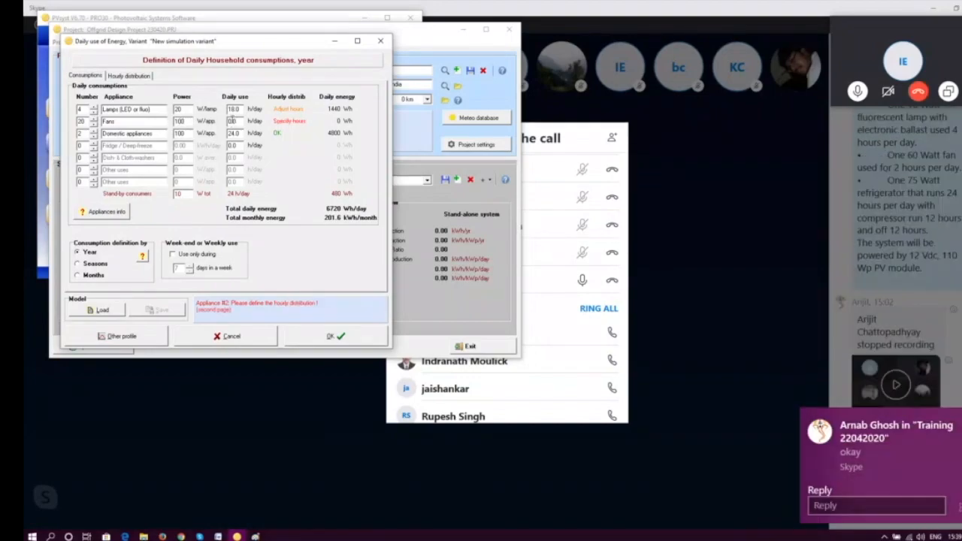
pyautogui.write('2')
pyautogui.click(81, 121)
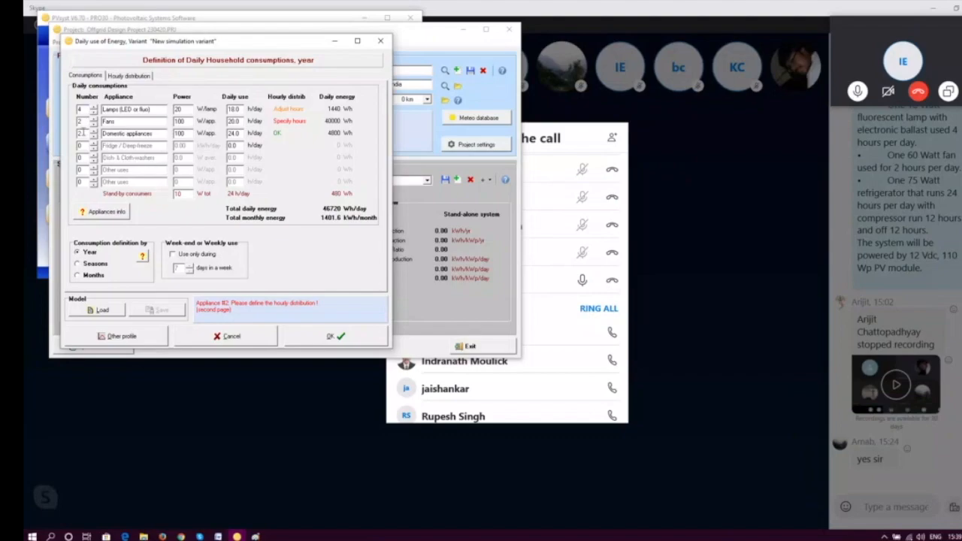
# Change the domestic appliances entry to 1 Television with a daily use of 10 h/day.
pyautogui.click(82, 133)
pyautogui.press('BackSpace')
pyautogui.write('1')
pyautogui.moveTo(154, 133); pyautogui.dragTo(103, 133)
pyautogui.write('T')
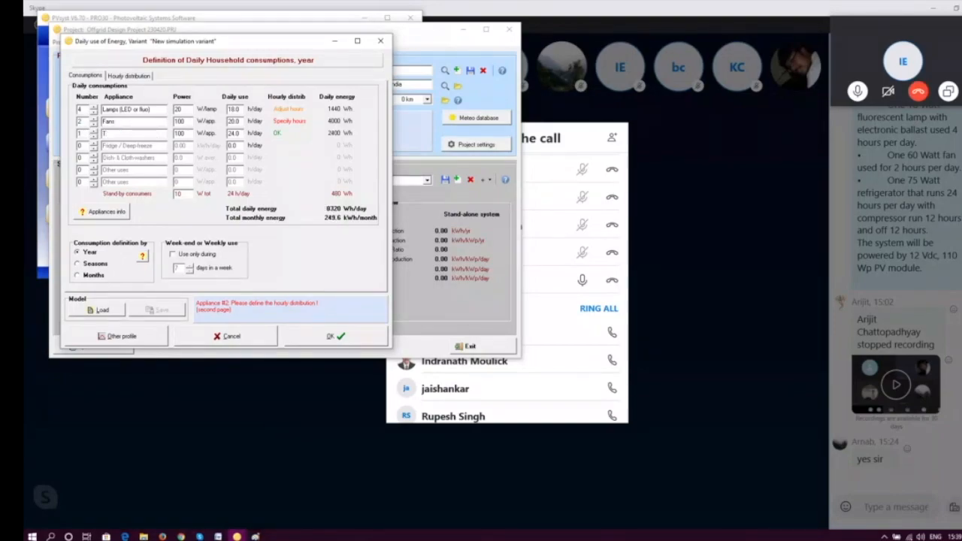
pyautogui.write('elevision')
pyautogui.press('BackSpace')
pyautogui.press('BackSpace')
pyautogui.press('BackSpace')
pyautogui.press('BackSpace')
pyautogui.write('sion')
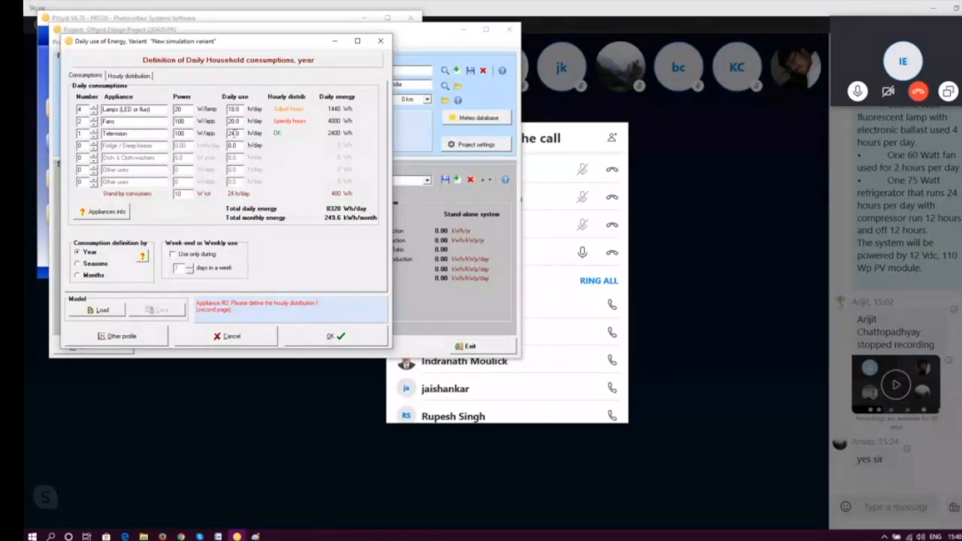
pyautogui.press('BackSpace')
pyautogui.press('BackSpace')
pyautogui.write('10')
# Try to add 1 fridge / deep-freeze with a consumption of 0.20 kWh/day, then dismiss the error and reopen the household consumptions.
pyautogui.click(87, 145)
pyautogui.write('1')
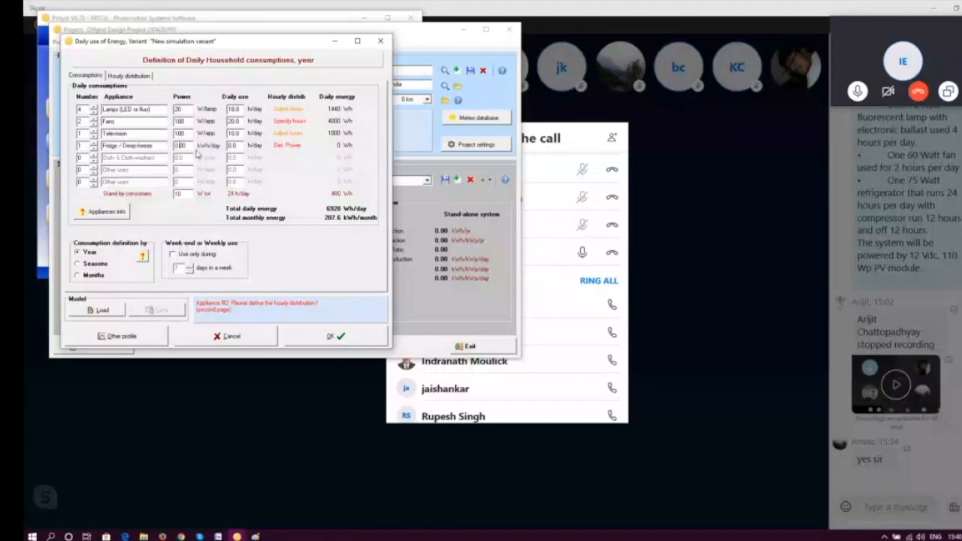
pyautogui.press('Tab')
pyautogui.click(188, 145)
pyautogui.write('200')
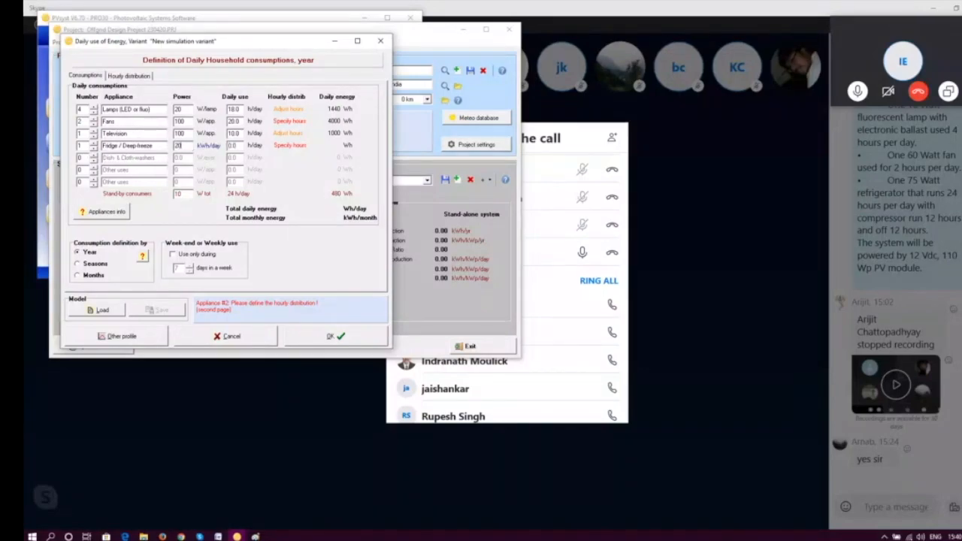
pyautogui.click(241, 145)
pyautogui.press('BackSpace')
pyautogui.press('BackSpace')
pyautogui.press('BackSpace')
pyautogui.press('BackSpace')
pyautogui.press('BackSpace')
pyautogui.press('BackSpace')
pyautogui.write('0.20.0')
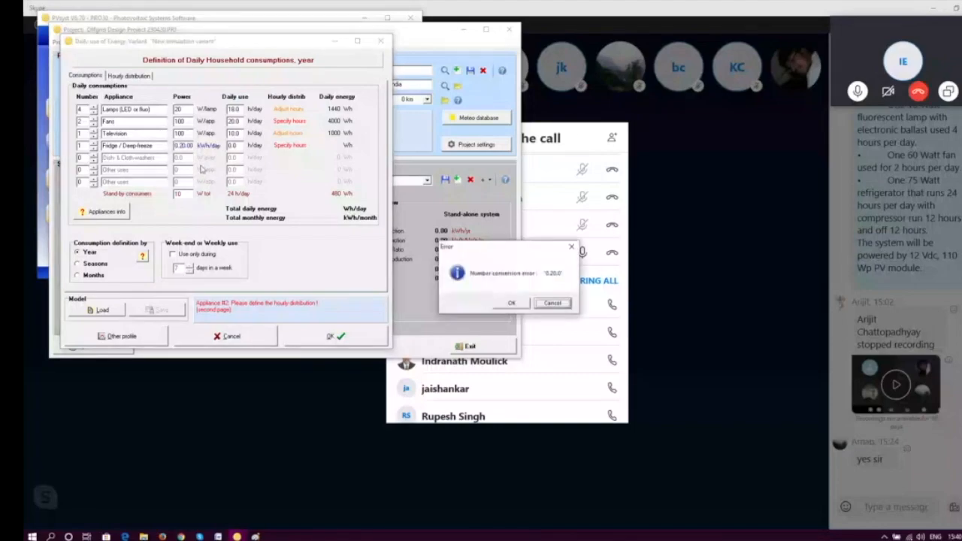
pyautogui.press('Tab')
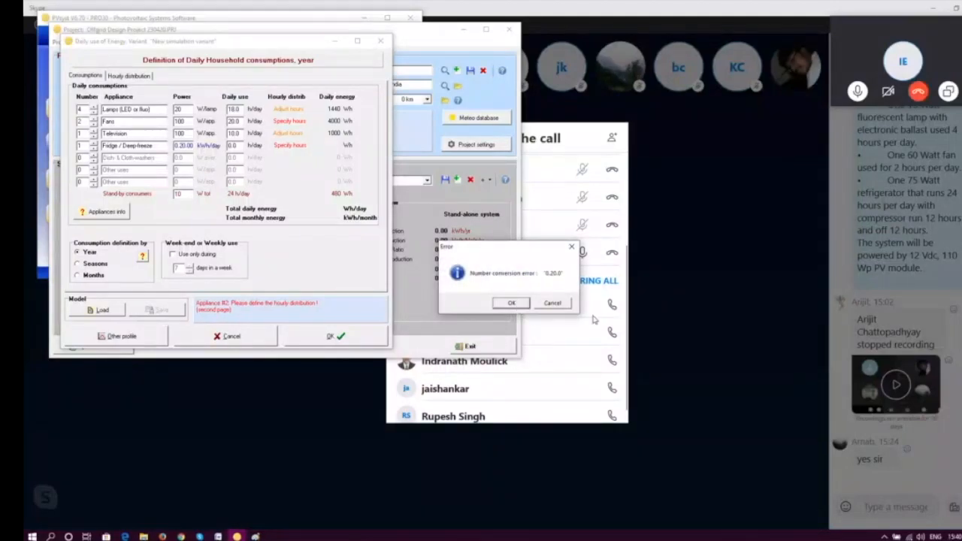
pyautogui.click(552, 302)
pyautogui.click(105, 245)
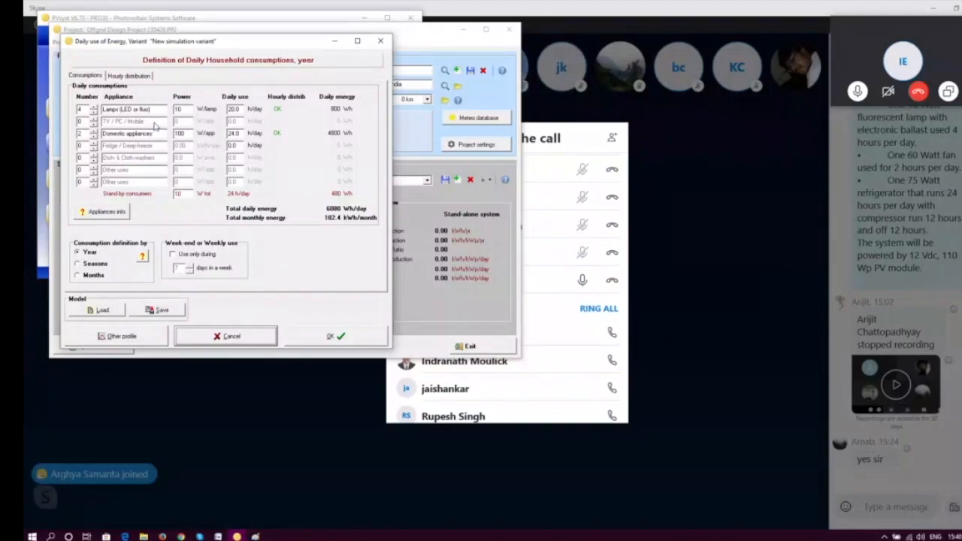
# Replace the TV / PC / Mobile entry with 2 units named Fan, at 100 W each and 20 h/day.
pyautogui.click(95, 122)
pyautogui.write('1')
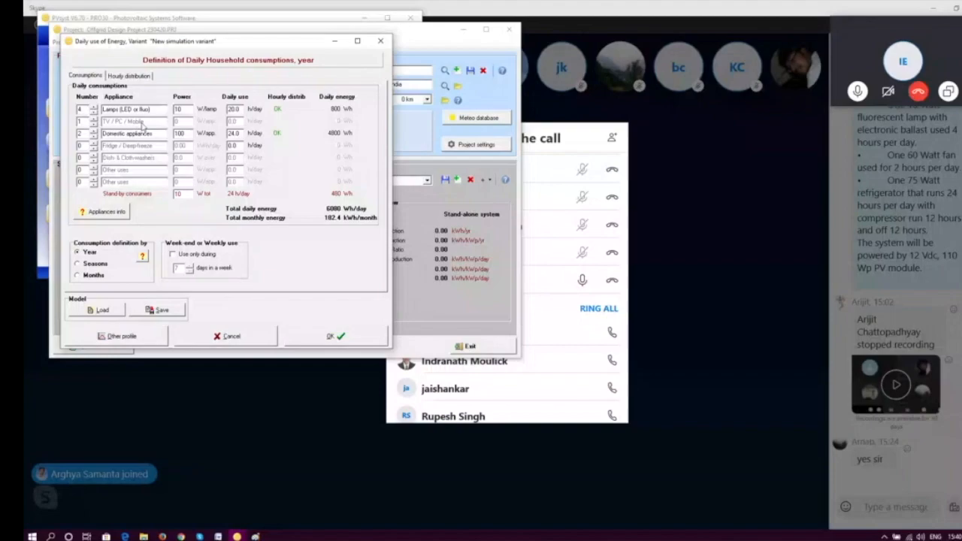
pyautogui.click(143, 123)
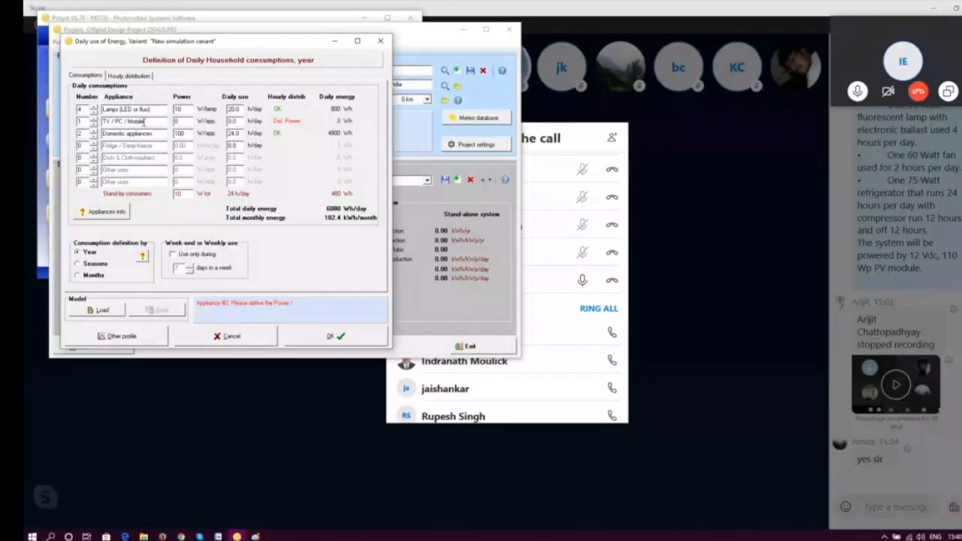
pyautogui.press('BackSpace')
pyautogui.press('BackSpace')
pyautogui.press('BackSpace')
pyautogui.press('BackSpace')
pyautogui.press('BackSpace')
pyautogui.press('BackSpace')
pyautogui.press('BackSpace')
pyautogui.press('BackSpace')
pyautogui.press('BackSpace')
pyautogui.press('BackSpace')
pyautogui.press('BackSpace')
pyautogui.press('BackSpace')
pyautogui.press('BackSpace')
pyautogui.press('BackSpace')
pyautogui.press('BackSpace')
pyautogui.press('BackSpace')
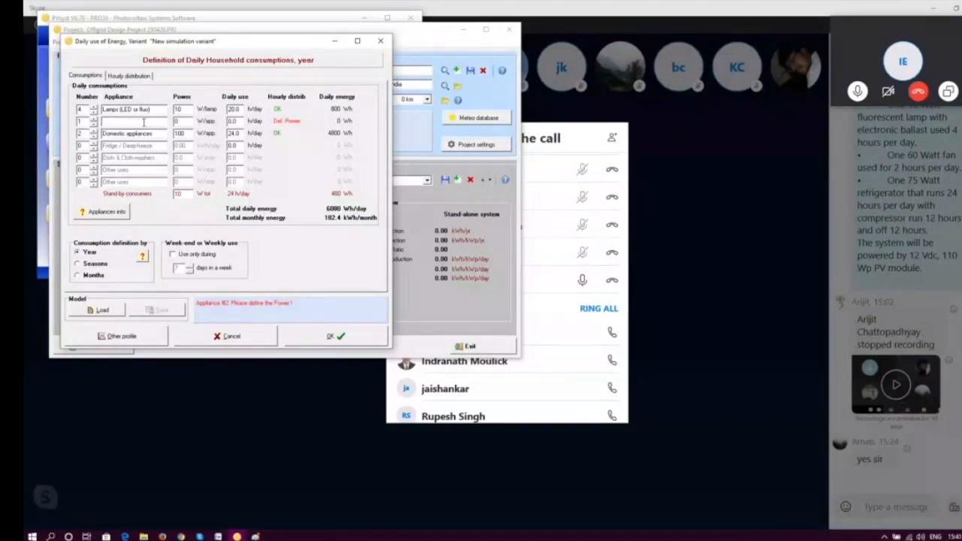
pyautogui.write('Fan')
pyautogui.press('BackSpace')
pyautogui.write('2')
pyautogui.write('100')
pyautogui.click(231, 122)
pyautogui.write('20')
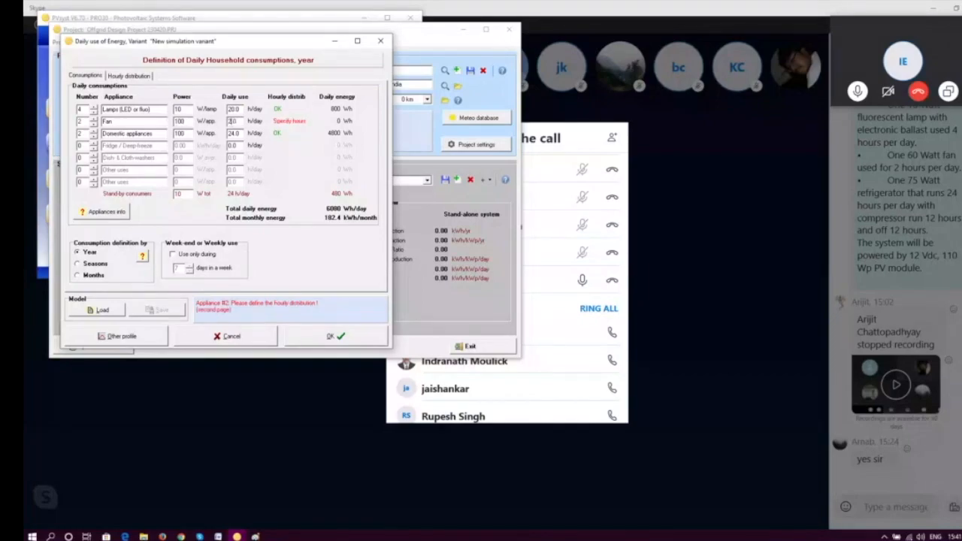
# Set the lamps' daily use to 18 h/day and their power to 20 W per lamp.
pyautogui.click(233, 109)
pyautogui.press('BackSpace')
pyautogui.write('1')
pyautogui.click(181, 111)
pyautogui.press('BackSpace')
pyautogui.press('BackSpace')
pyautogui.write('20')
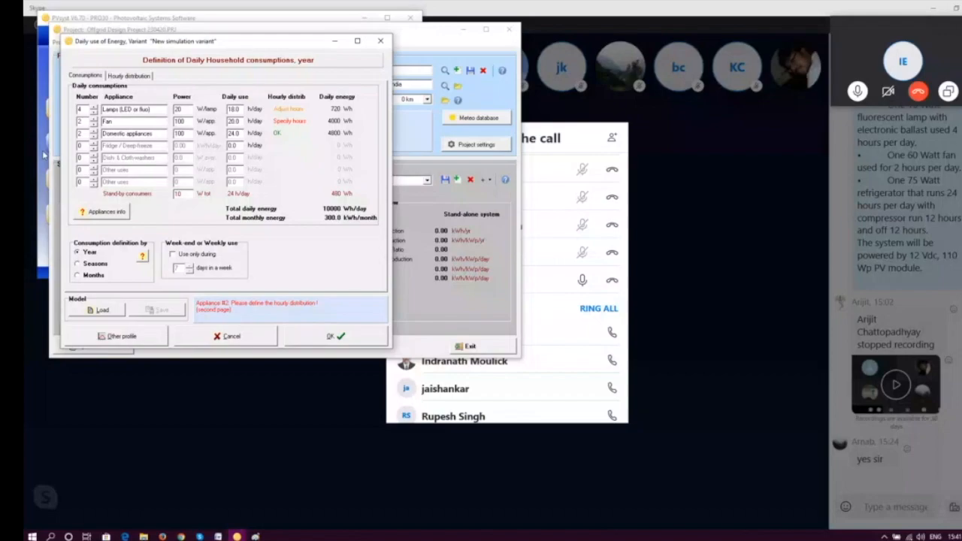
# Change the domestic appliances entry to 1 unit named Tv with a daily use of 10 h/day.
pyautogui.click(81, 133)
pyautogui.press('BackSpace')
pyautogui.write('1')
pyautogui.moveTo(151, 133); pyautogui.dragTo(103, 132)
pyautogui.press('Delete')
pyautogui.press('Tab')
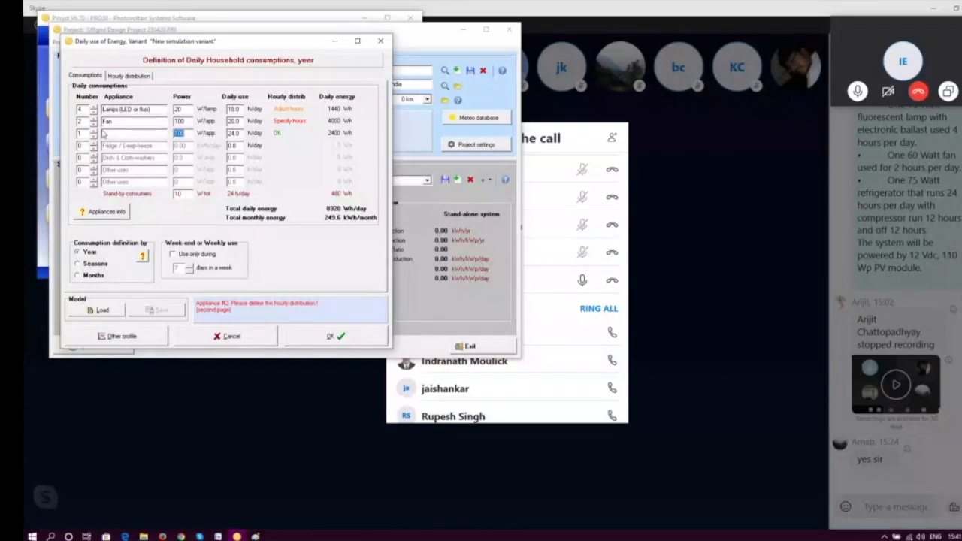
pyautogui.click(103, 133)
pyautogui.write('Tv')
pyautogui.click(235, 133)
pyautogui.press('BackSpace')
pyautogui.press('BackSpace')
pyautogui.write('10')
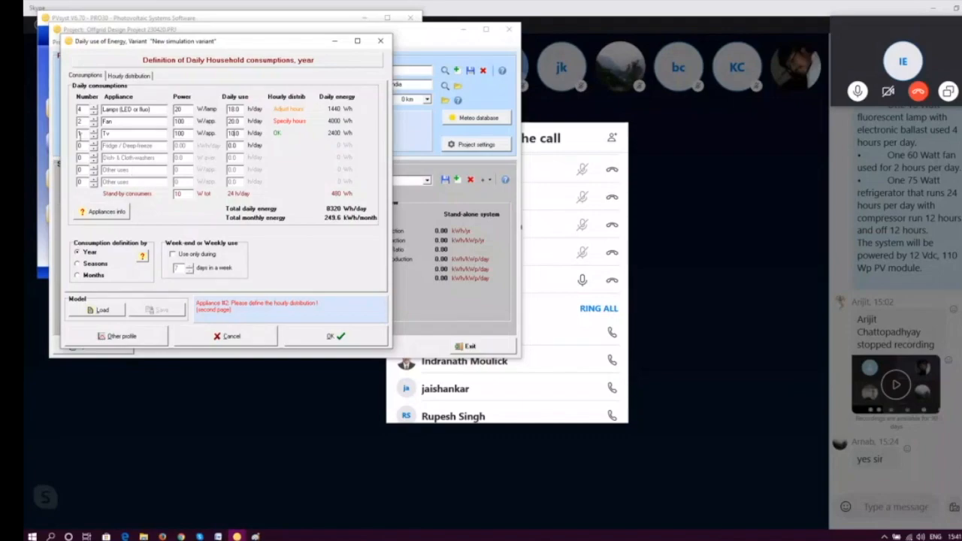
# Add 1 fridge / deep-freeze consuming 0.20 kWh/day with a daily use of 12 h/day.
pyautogui.click(81, 145)
pyautogui.press('BackSpace')
pyautogui.write('1')
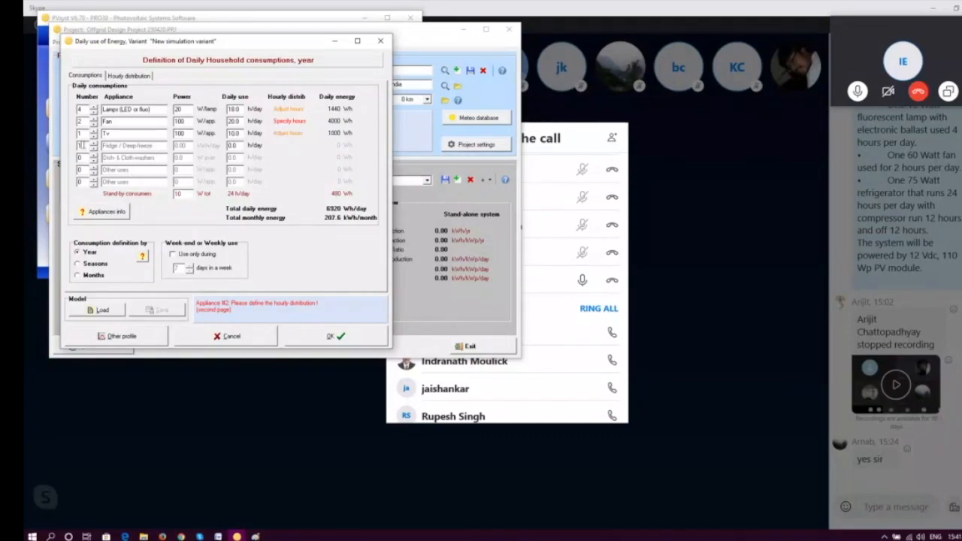
pyautogui.click(153, 147)
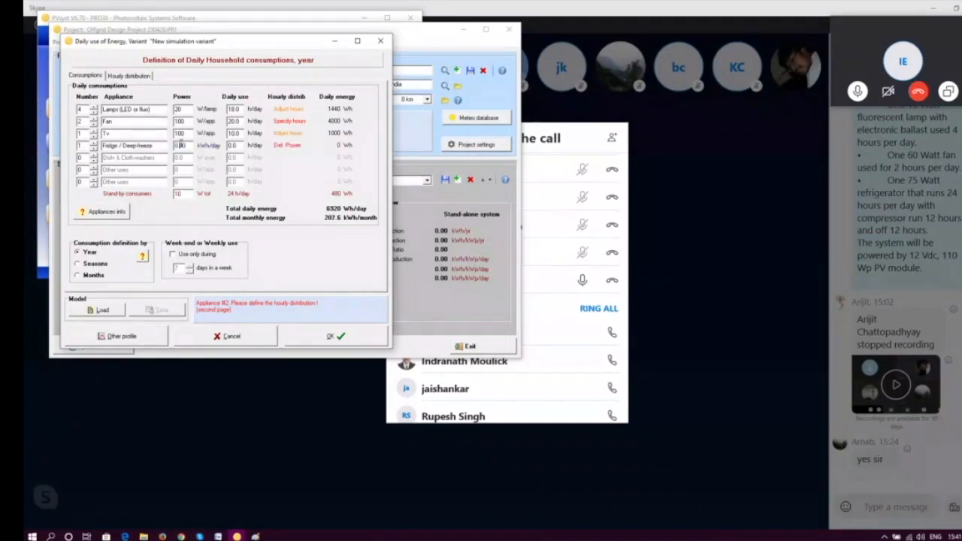
pyautogui.press('Tab')
pyautogui.moveTo(183, 147); pyautogui.dragTo(212, 158)
pyautogui.click(190, 146)
pyautogui.press('Tab')
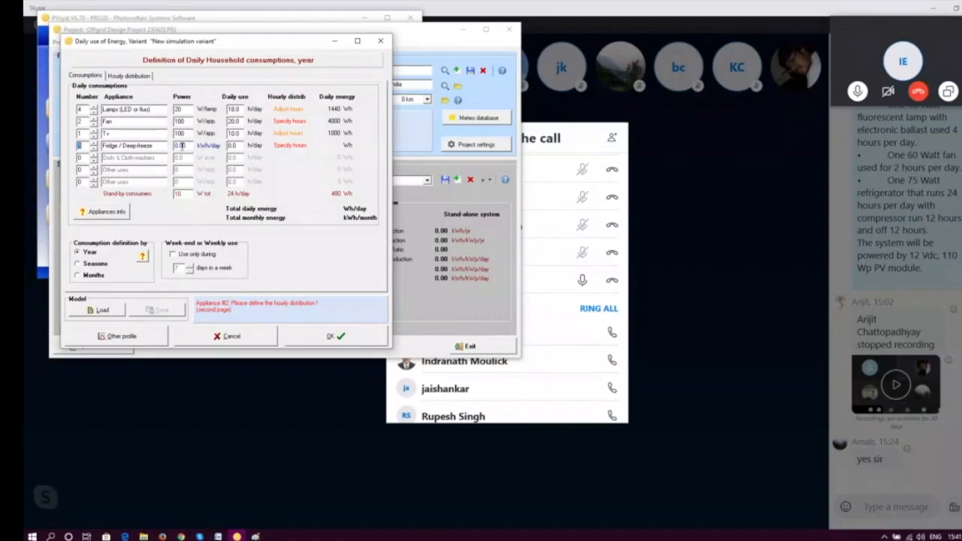
pyautogui.click(182, 146)
pyautogui.moveTo(182, 146); pyautogui.dragTo(186, 146)
pyautogui.press('BackSpace')
pyautogui.write('12')
pyautogui.click(83, 157)
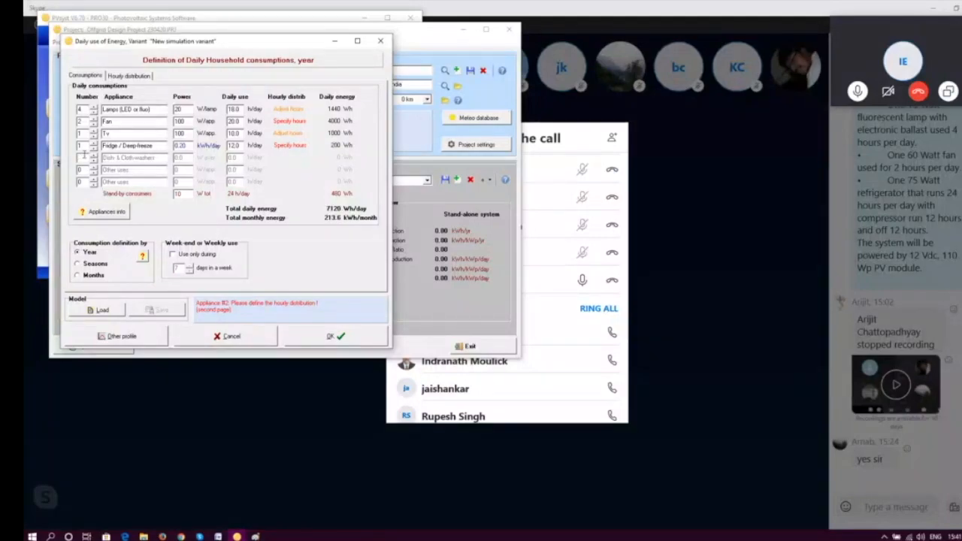
pyautogui.click(153, 157)
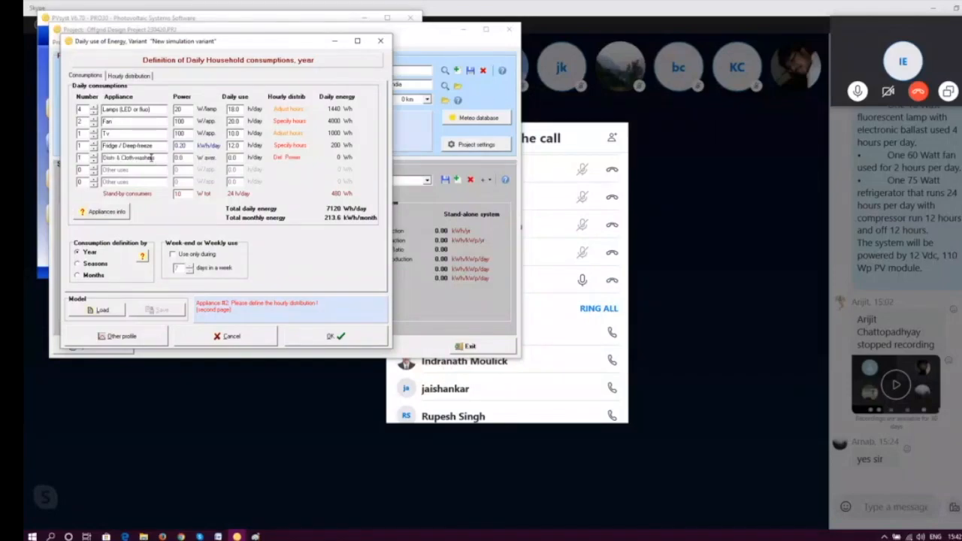
pyautogui.click(93, 160)
# Add 1 Computer in the first other-uses entry, with a power of 100 W and a daily use of 6 h/day.
pyautogui.click(93, 166)
pyautogui.click(132, 170)
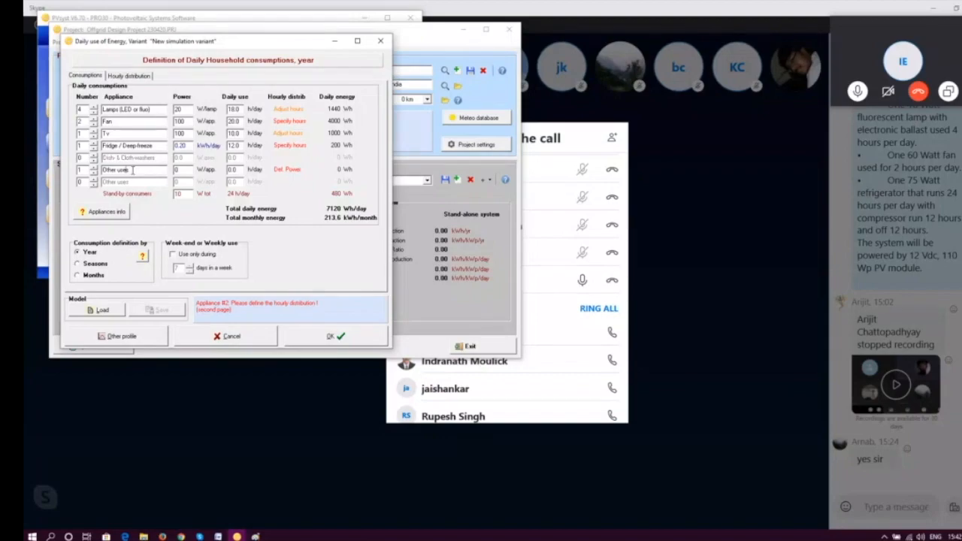
pyautogui.moveTo(129, 171); pyautogui.dragTo(99, 165)
pyautogui.write('Computer')
pyautogui.press('BackSpace')
pyautogui.write('100')
pyautogui.write('6')
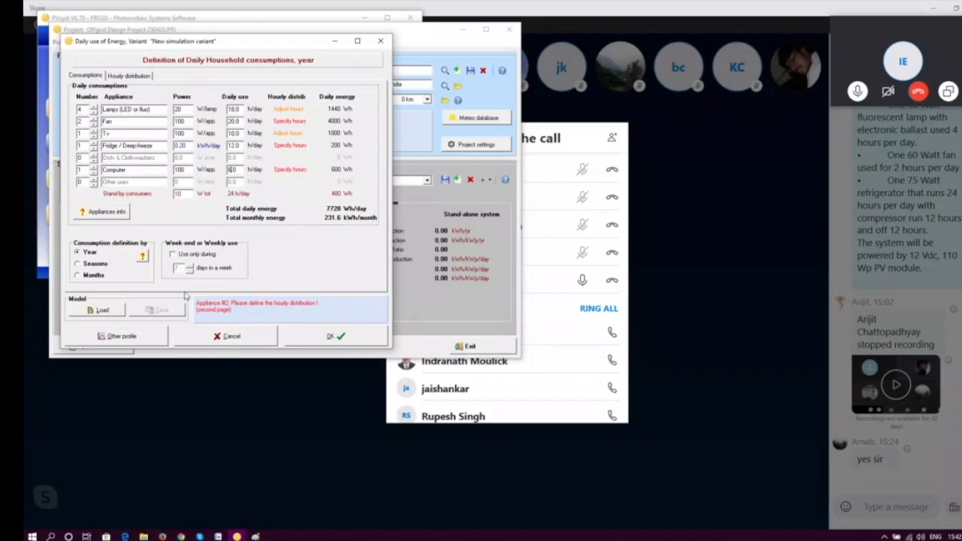
# In the hourly distribution, mark the fan as running 22 hours, leaving only 10 to 12 H off.
pyautogui.click(130, 75)
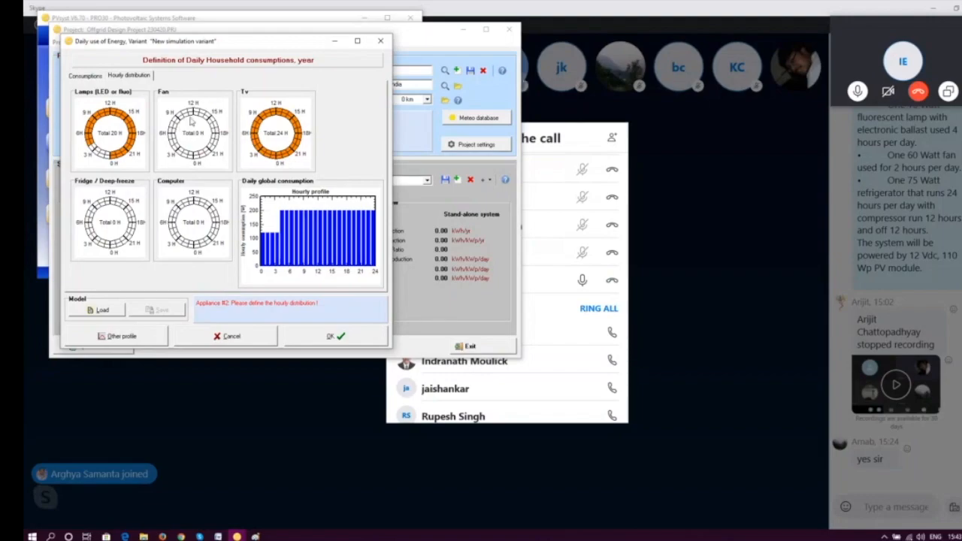
pyautogui.moveTo(195, 118)
pyautogui.mouseDown()
pyautogui.moveTo(215, 143)
pyautogui.moveTo(197, 157)
pyautogui.moveTo(175, 145)
pyautogui.moveTo(181, 118)
pyautogui.mouseUp()
pyautogui.click(180, 118)
pyautogui.moveTo(171, 142)
pyautogui.mouseDown()
pyautogui.moveTo(171, 129)
pyautogui.moveTo(182, 155)
pyautogui.moveTo(211, 152)
pyautogui.moveTo(217, 126)
pyautogui.moveTo(194, 112)
pyautogui.mouseUp()
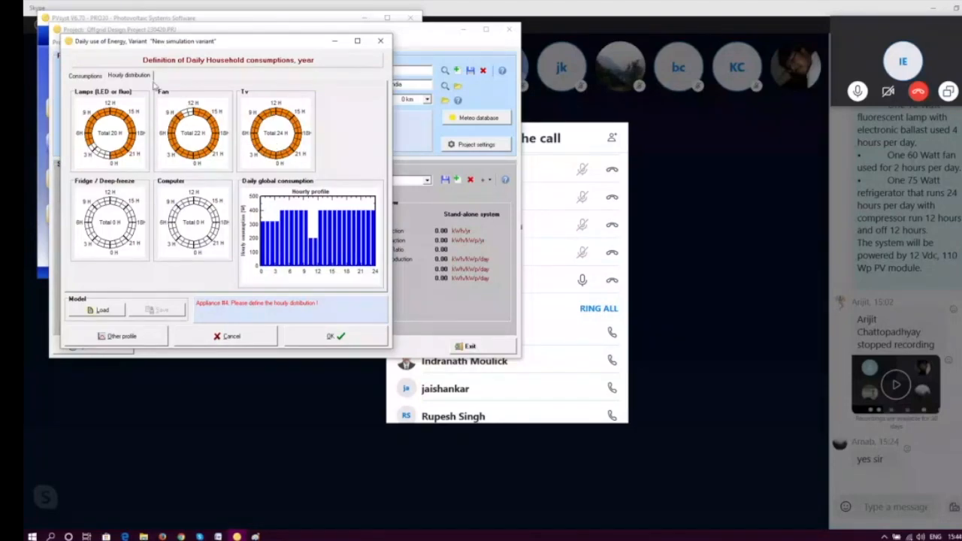
# Try to set the Tv's daily use to 10 h/day in the consumptions list, then return to the hourly distribution.
pyautogui.click(101, 76)
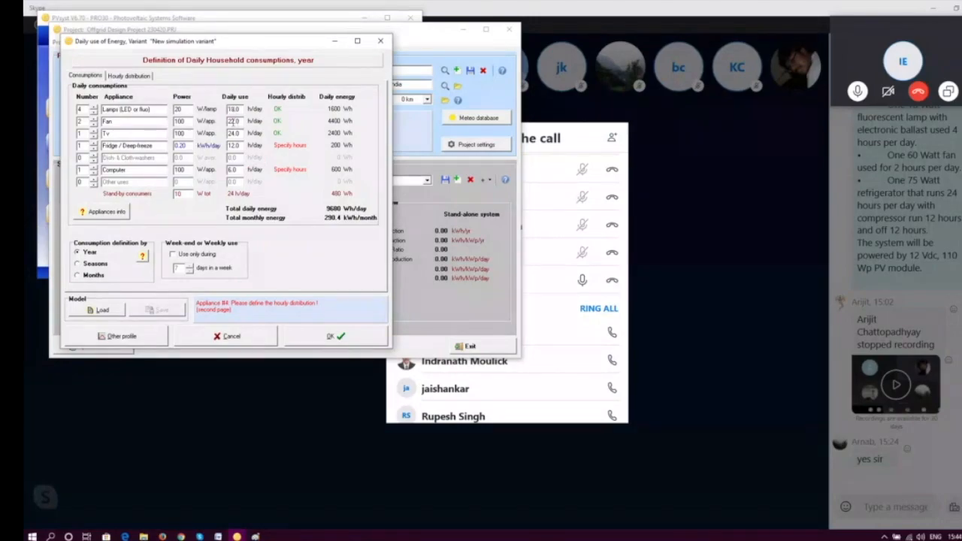
pyautogui.click(235, 121)
pyautogui.click(233, 133)
pyautogui.press('BackSpace')
pyautogui.press('BackSpace')
pyautogui.write('10')
pyautogui.click(128, 76)
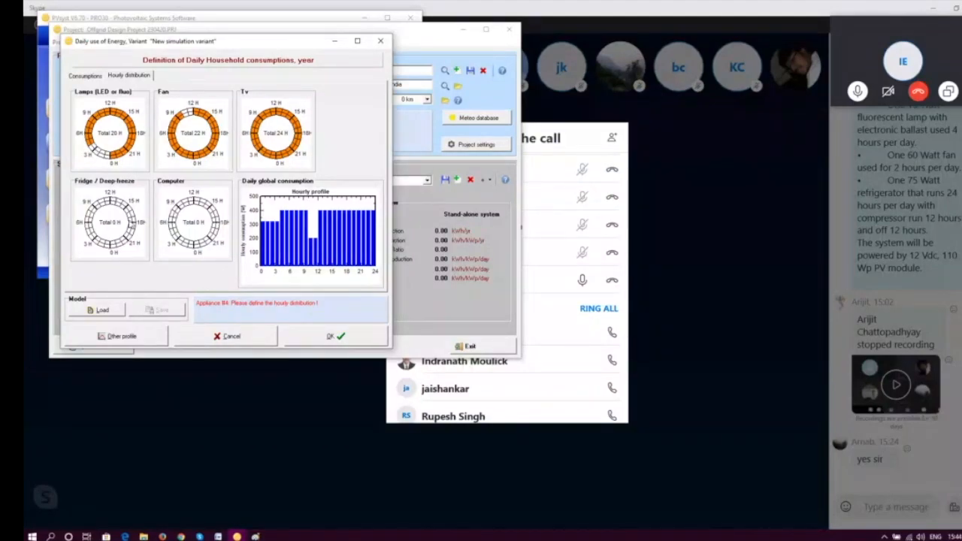
# Mark the fridge / deep-freeze as running from 12 H to 18 H in the hourly distribution.
pyautogui.moveTo(110, 200); pyautogui.dragTo(133, 224)
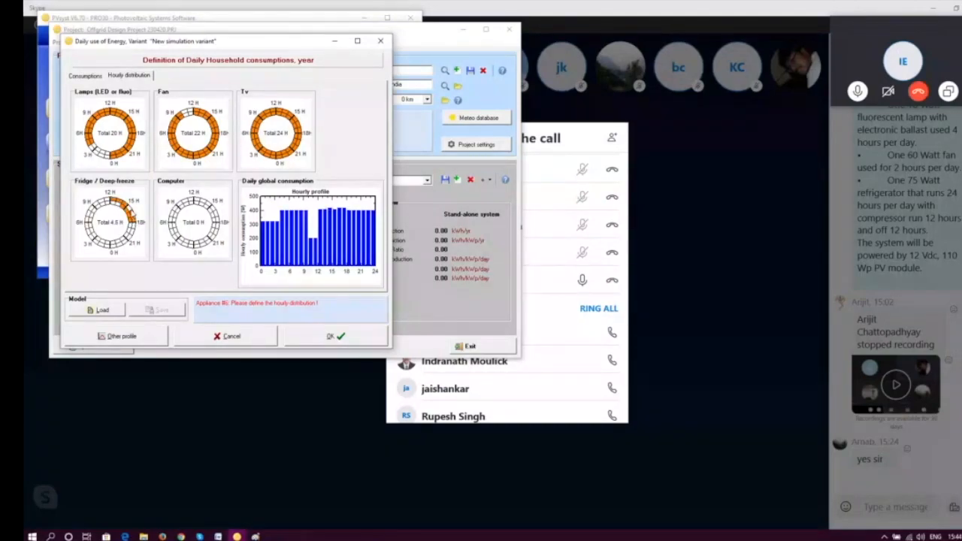
pyautogui.click(131, 213)
pyautogui.click(127, 210)
pyautogui.click(108, 198)
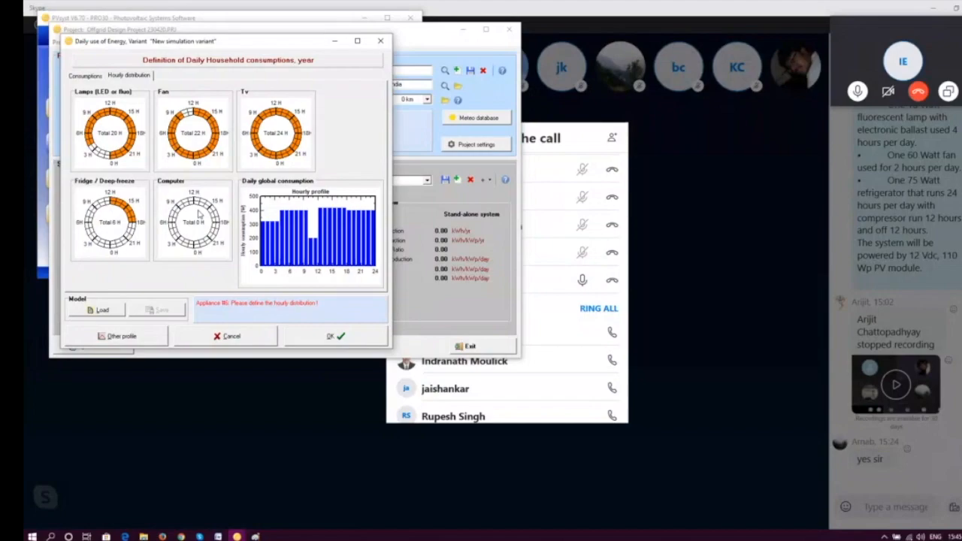
# Extend the fridge / deep-freeze running time from 18 H to 0 H in the hourly distribution, for 12 hours in all.
pyautogui.click(115, 244)
pyautogui.click(124, 239)
pyautogui.click(129, 234)
pyautogui.click(130, 231)
pyautogui.click(133, 227)
pyautogui.click(127, 239)
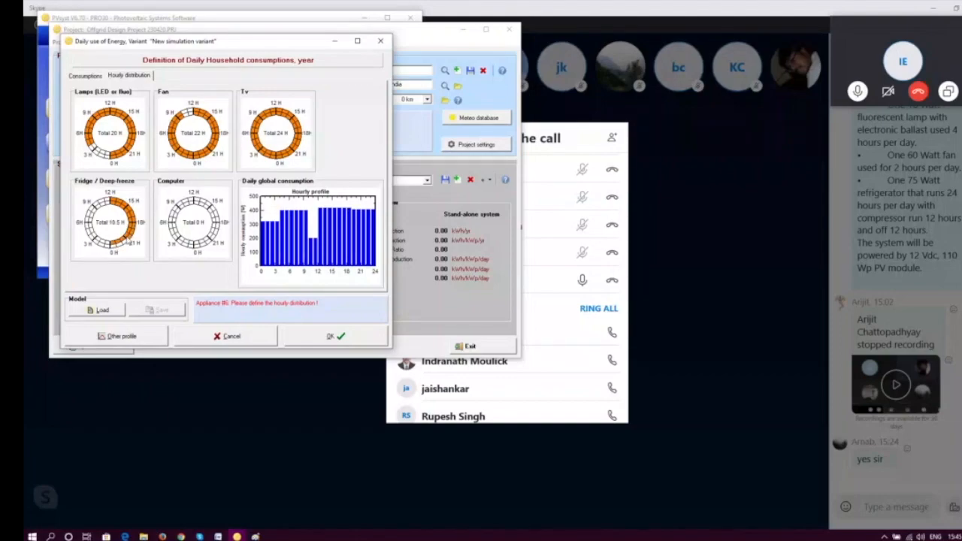
pyautogui.click(113, 245)
pyautogui.click(117, 246)
pyautogui.click(125, 244)
# Mark the computer as running 6 hours, from 12 H to 18 H, in the hourly distribution.
pyautogui.moveTo(198, 202); pyautogui.dragTo(219, 220)
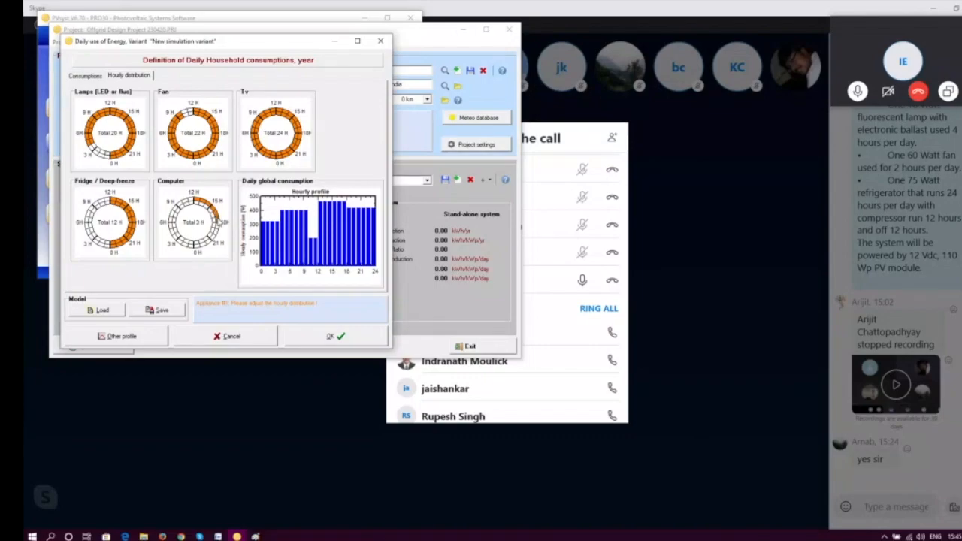
pyautogui.click(216, 219)
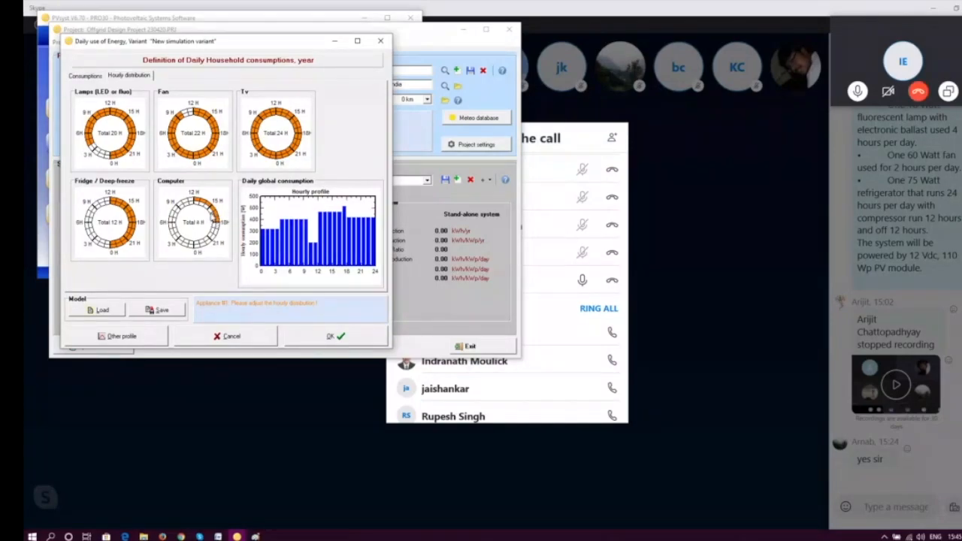
pyautogui.click(197, 204)
pyautogui.click(201, 205)
pyautogui.click(207, 207)
pyautogui.click(208, 211)
# Reduce the lamps to 18 running hours in the hourly distribution, keeping them on from 5 H to 23 H.
pyautogui.click(115, 157)
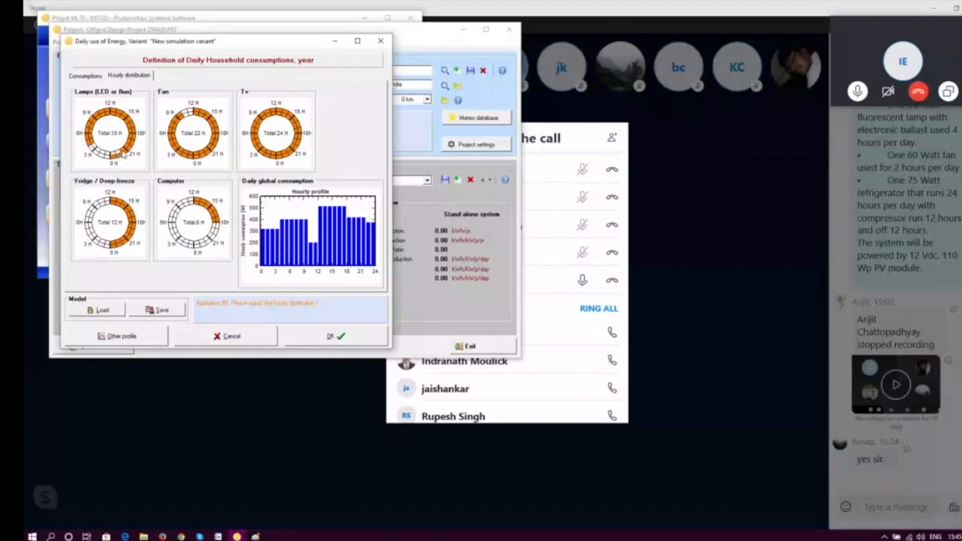
pyautogui.click(125, 153)
pyautogui.click(90, 147)
pyautogui.click(89, 144)
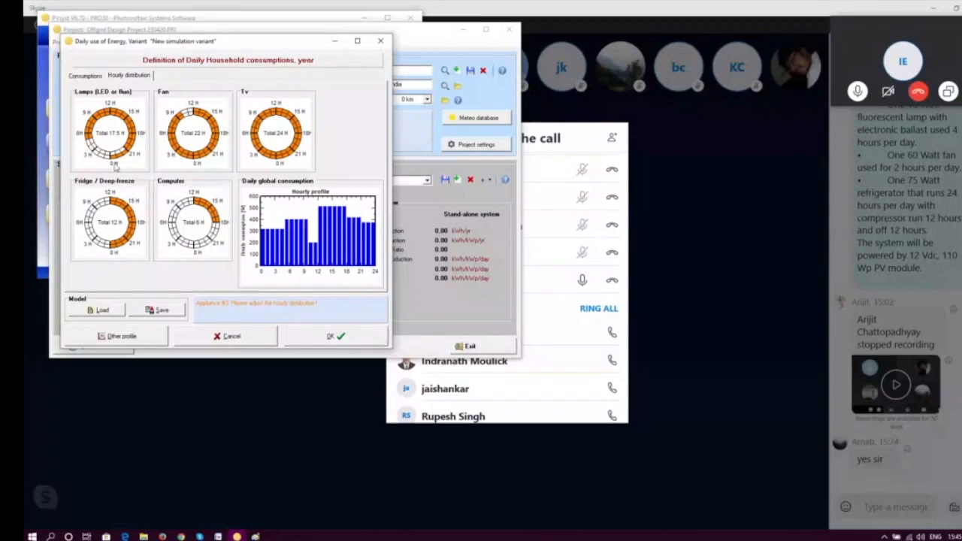
pyautogui.click(118, 160)
pyautogui.click(126, 156)
pyautogui.click(116, 153)
pyautogui.click(118, 152)
pyautogui.click(119, 155)
pyautogui.click(119, 154)
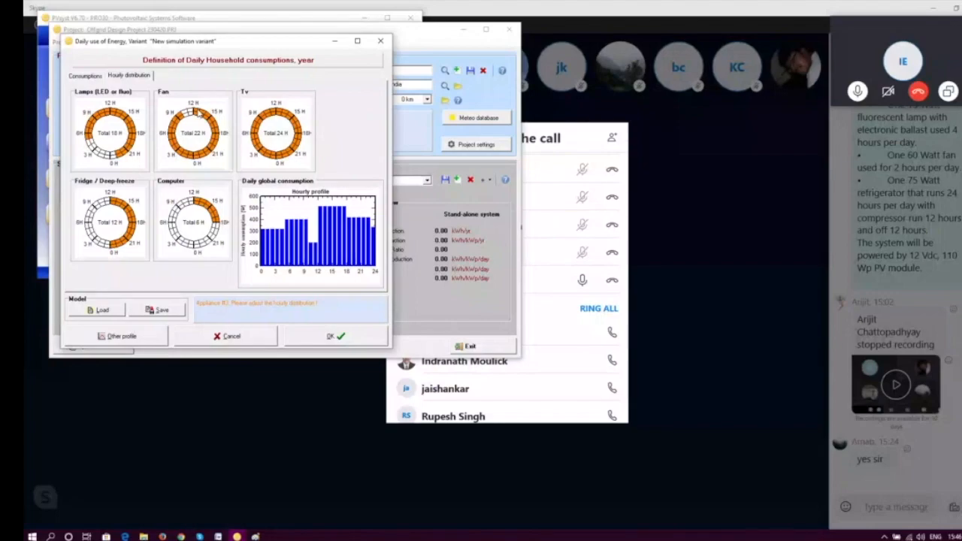
# Reduce the fan to 20 running hours in the hourly distribution, leaving it off from 9 H to 13 H.
pyautogui.click(182, 120)
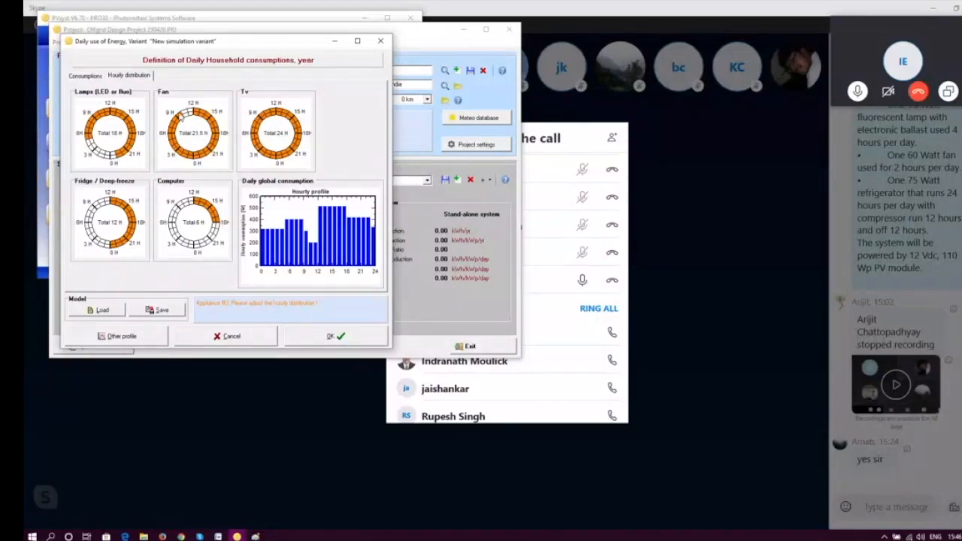
pyautogui.click(181, 117)
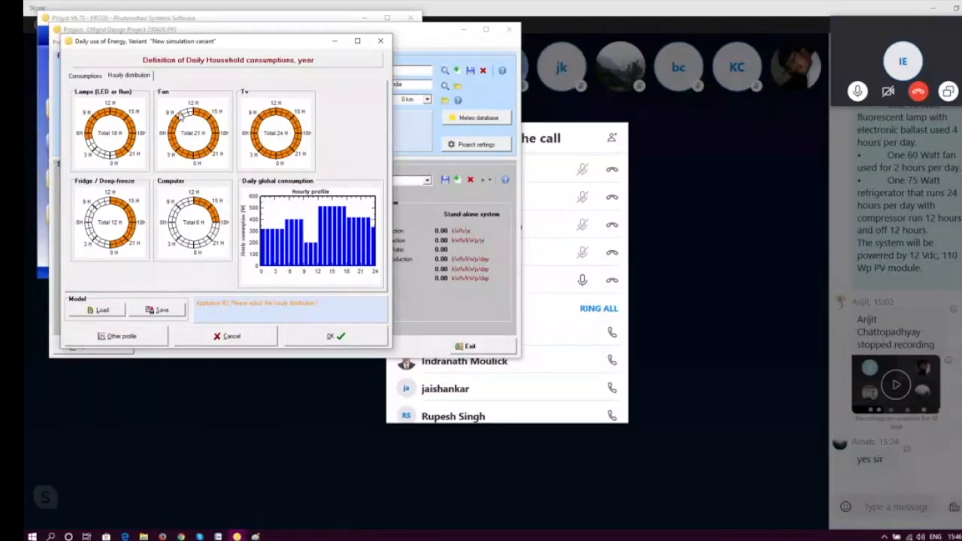
pyautogui.click(197, 116)
# Reduce the Tv to 10 running hours in the hourly distribution, keeping it on only from 13 H to 23 H.
pyautogui.click(279, 115)
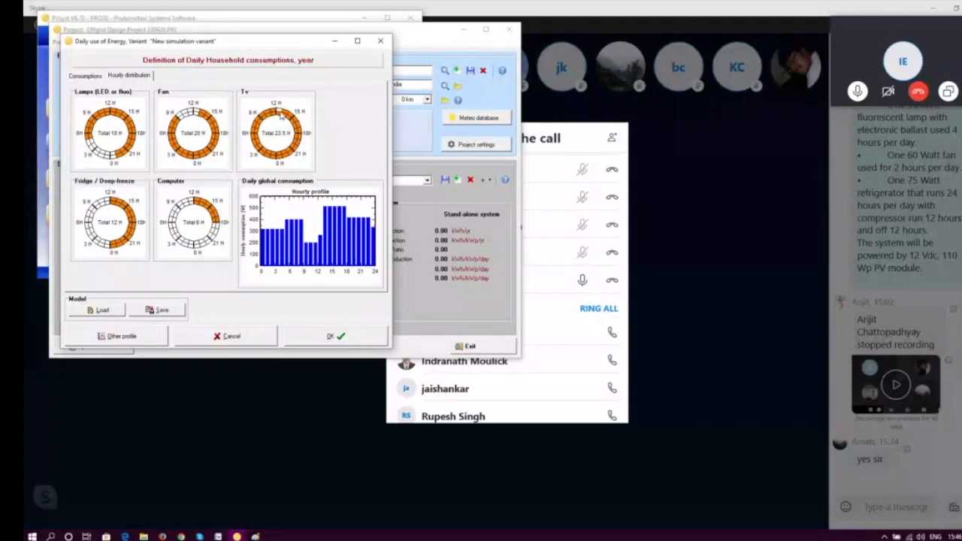
pyautogui.click(278, 114)
pyautogui.click(276, 115)
pyautogui.click(277, 111)
pyautogui.click(271, 115)
pyautogui.click(264, 115)
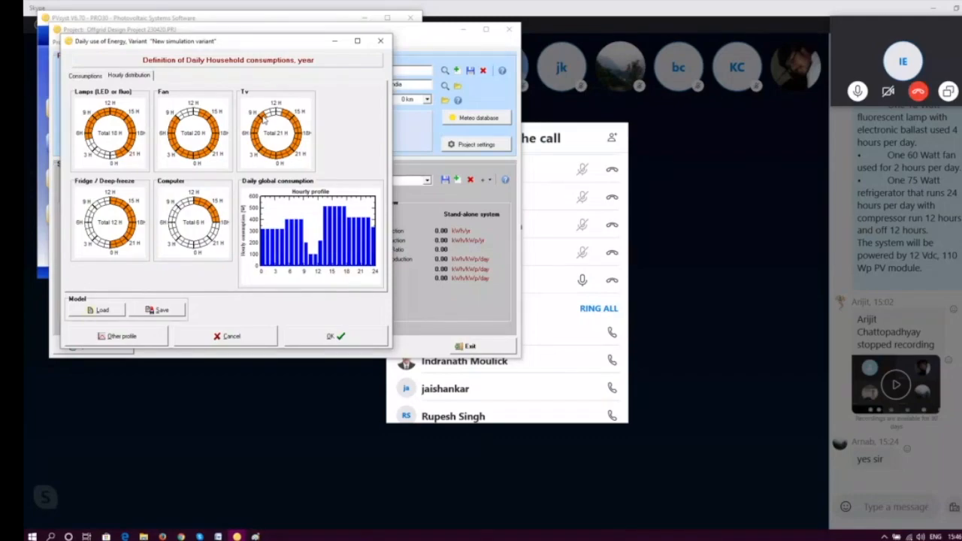
pyautogui.click(265, 121)
pyautogui.moveTo(267, 121); pyautogui.dragTo(260, 120)
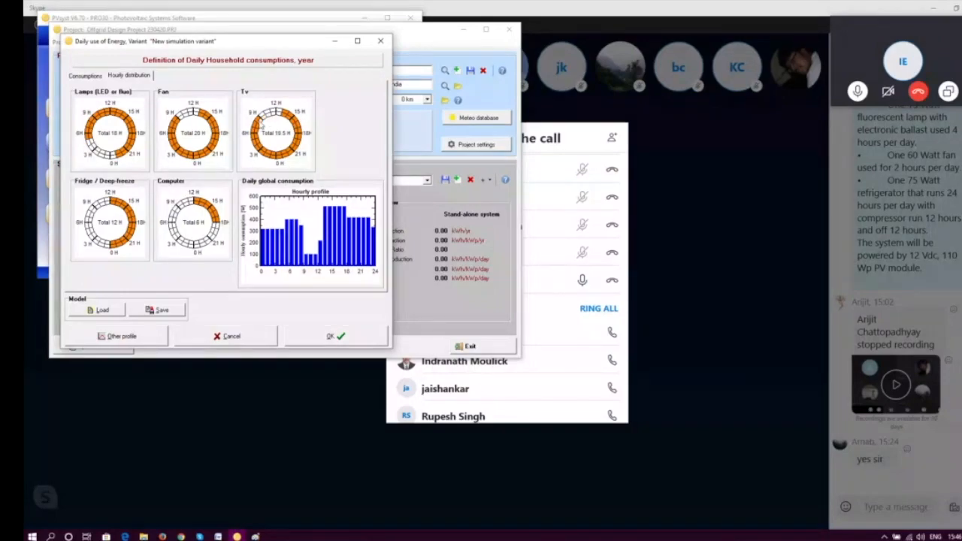
pyautogui.moveTo(261, 121); pyautogui.dragTo(265, 146)
pyautogui.moveTo(264, 146); pyautogui.dragTo(255, 130)
pyautogui.moveTo(256, 129); pyautogui.dragTo(254, 146)
pyautogui.moveTo(265, 154); pyautogui.dragTo(284, 160)
pyautogui.click(293, 156)
pyautogui.moveTo(292, 155); pyautogui.dragTo(289, 151)
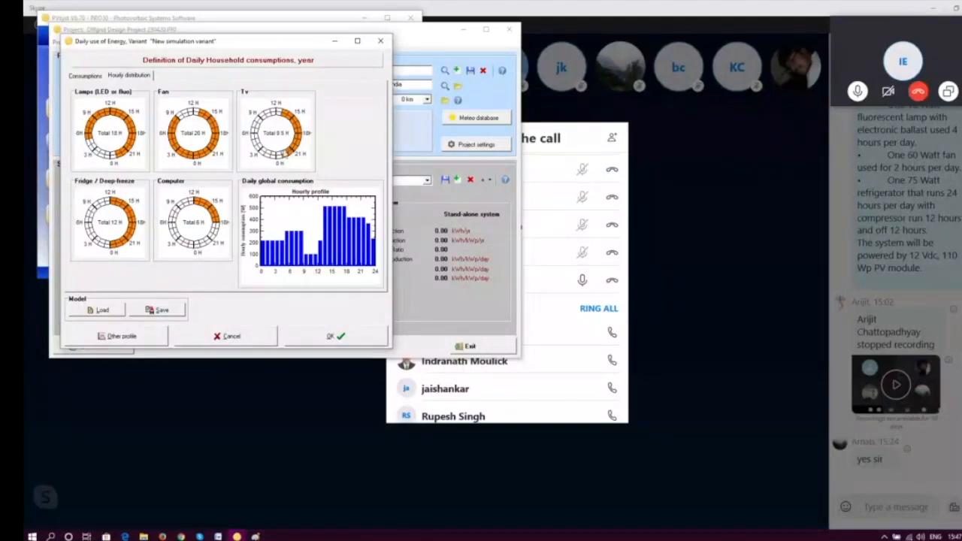
pyautogui.click(285, 156)
# Check the daily consumptions list, accept the household needs, and save the variant as Offgrid Design Project 230420.VC0.
pyautogui.click(92, 76)
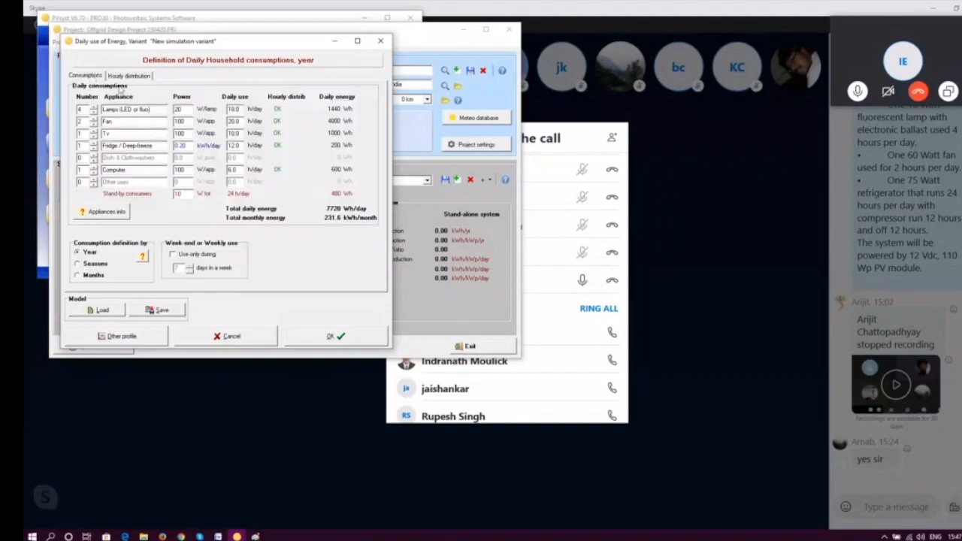
pyautogui.click(129, 76)
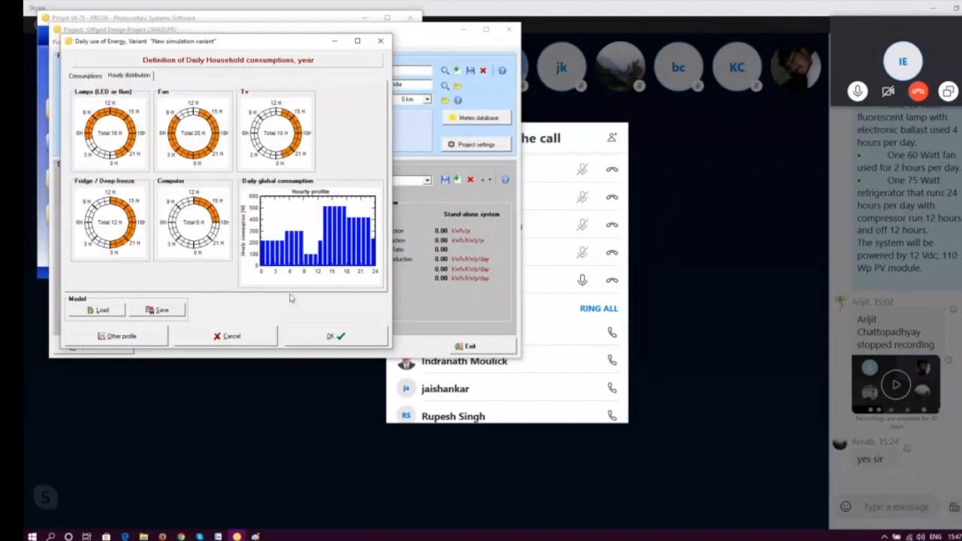
pyautogui.click(320, 334)
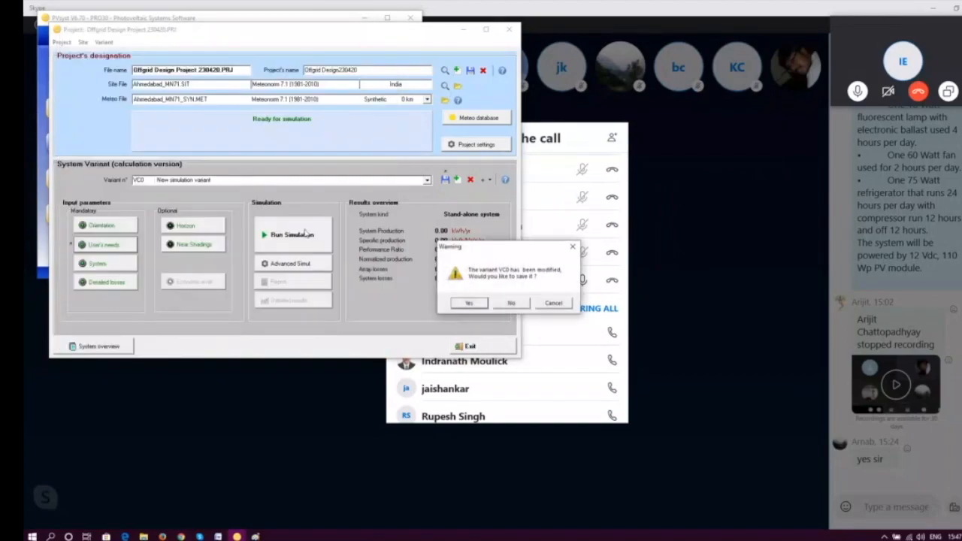
pyautogui.click(470, 303)
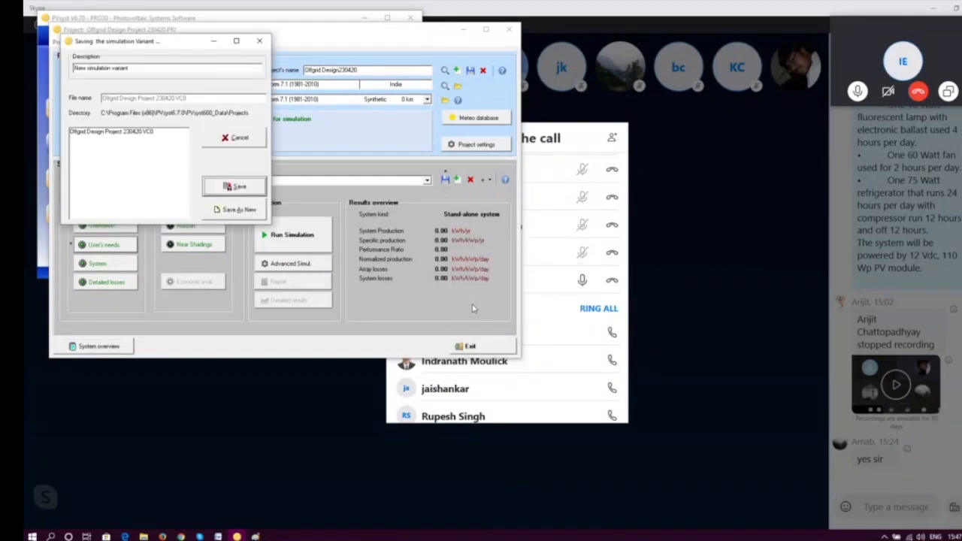
pyautogui.click(239, 184)
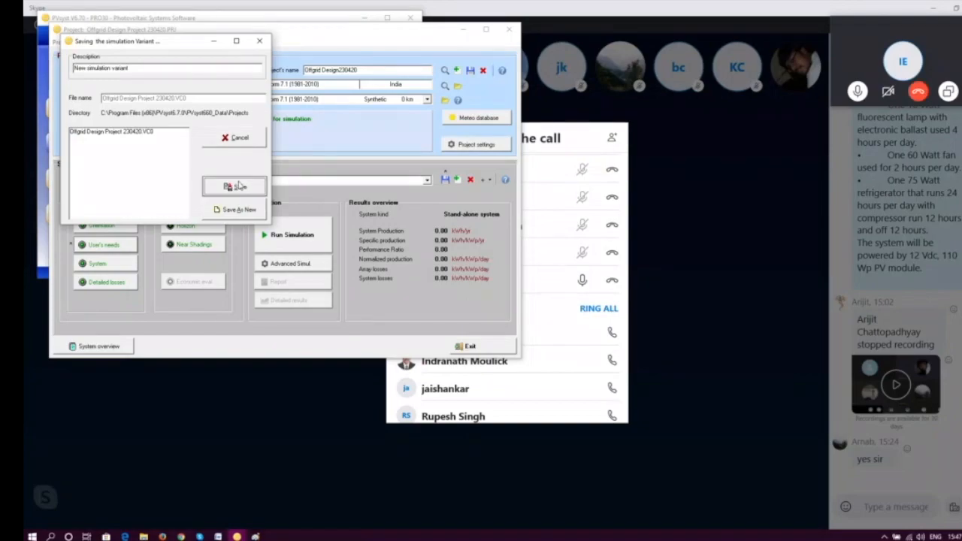
pyautogui.click(353, 143)
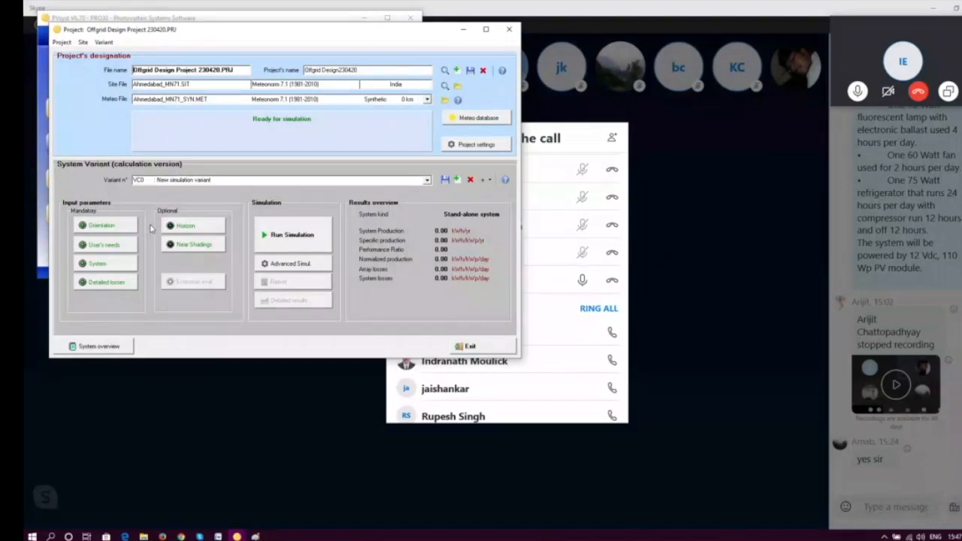
# Open the stand-alone system design, lower the battery voltage in the pre-sizing suggestions, and show the specified user's needs.
pyautogui.click(96, 267)
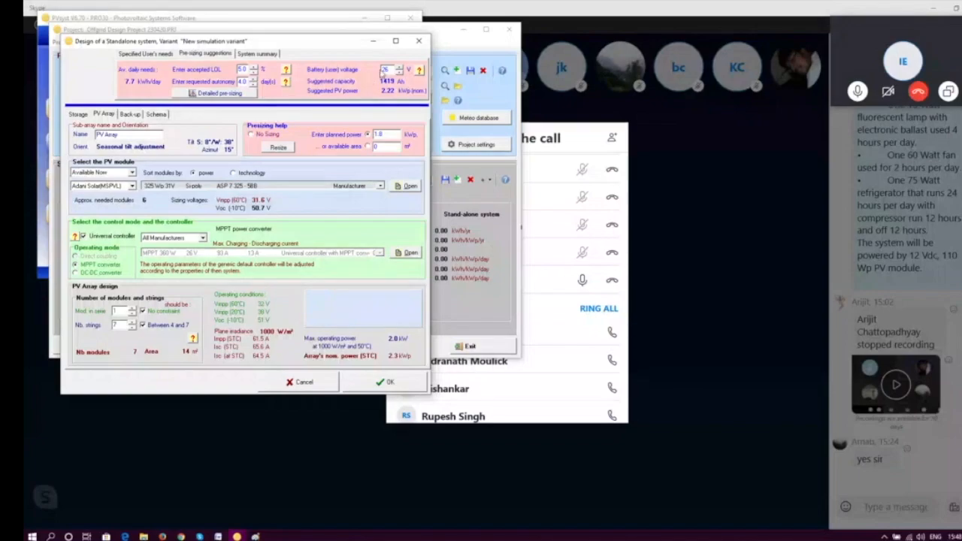
pyautogui.click(399, 74)
pyautogui.click(149, 55)
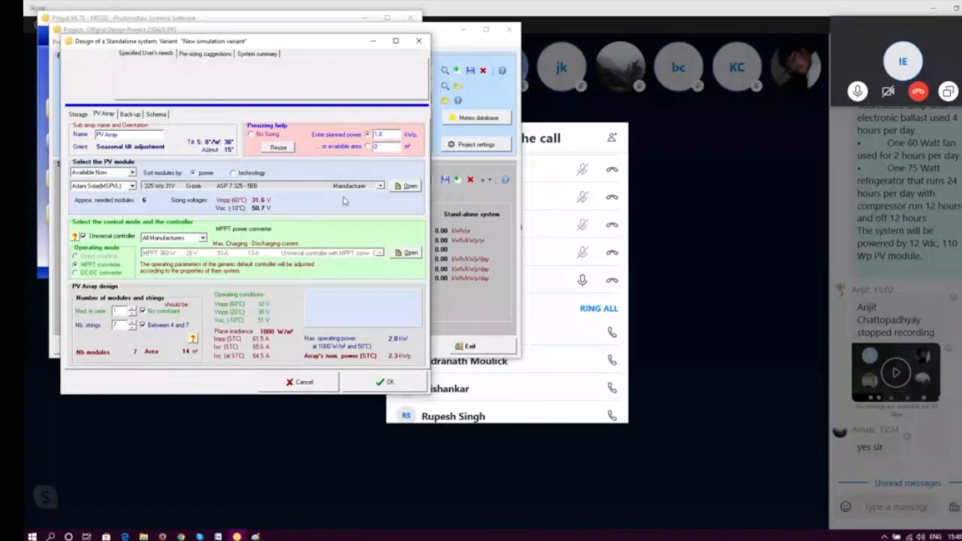
# Select the Adani Solar 325 Wp 31V module for the PV array and maximise the design window.
pyautogui.click(377, 185)
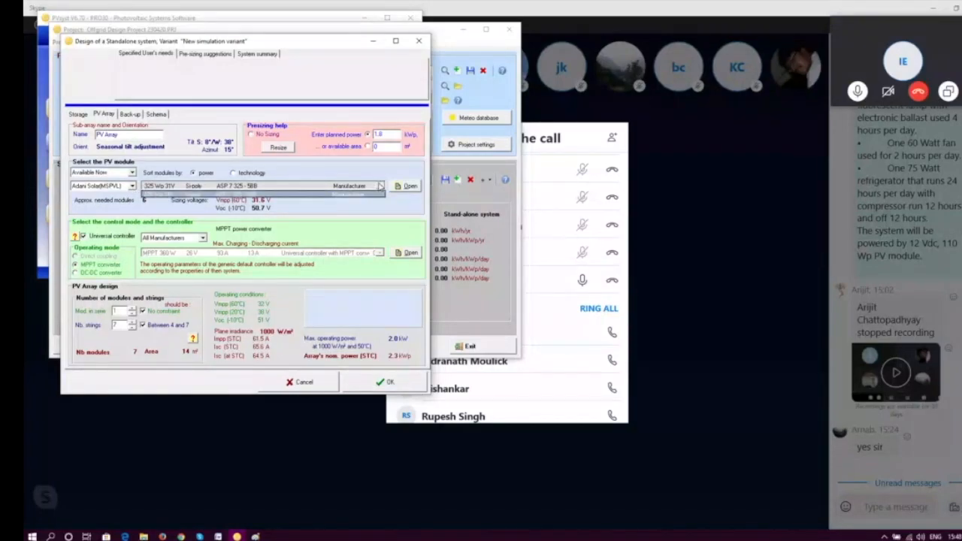
pyautogui.click(376, 196)
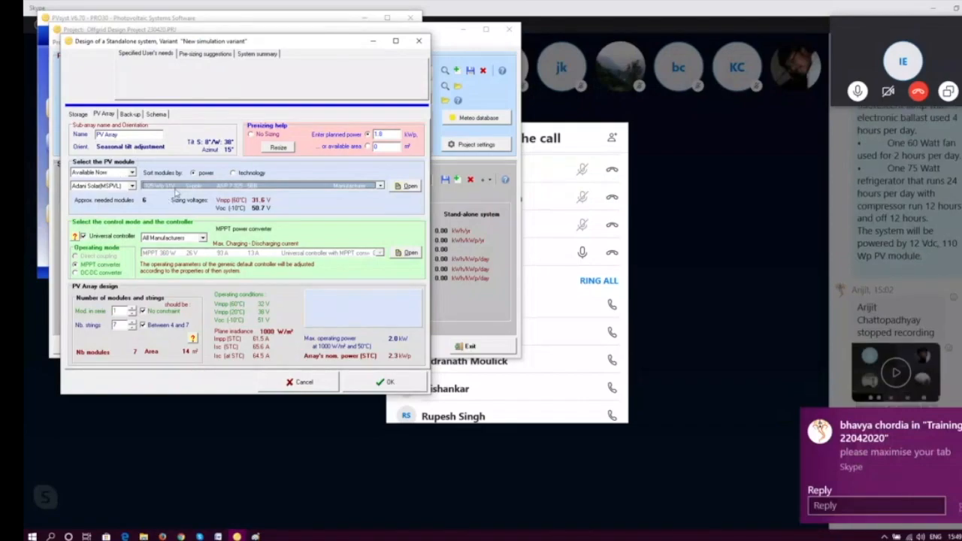
pyautogui.click(395, 43)
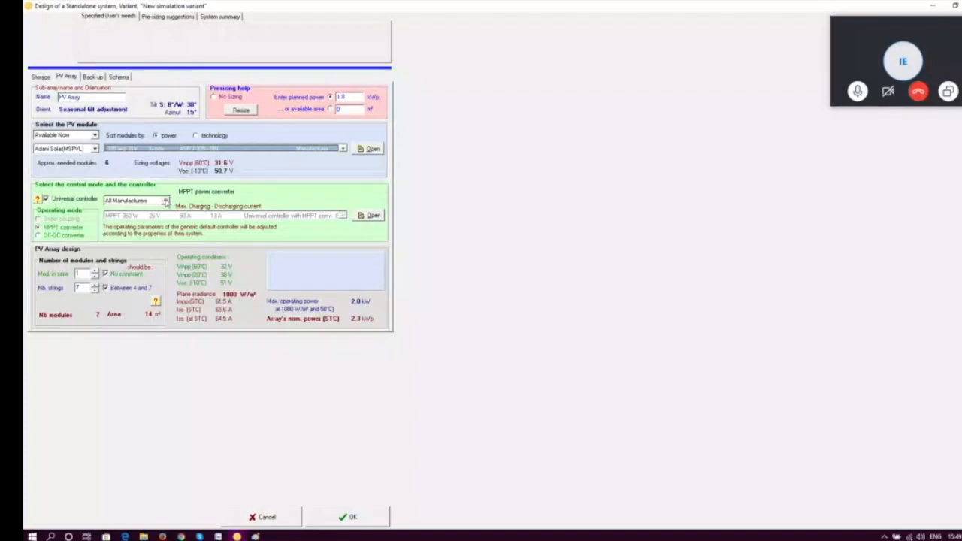
# Try the MPPT 360 W, 26 V controller from All Manufacturers, then restore the universal controller.
pyautogui.click(165, 202)
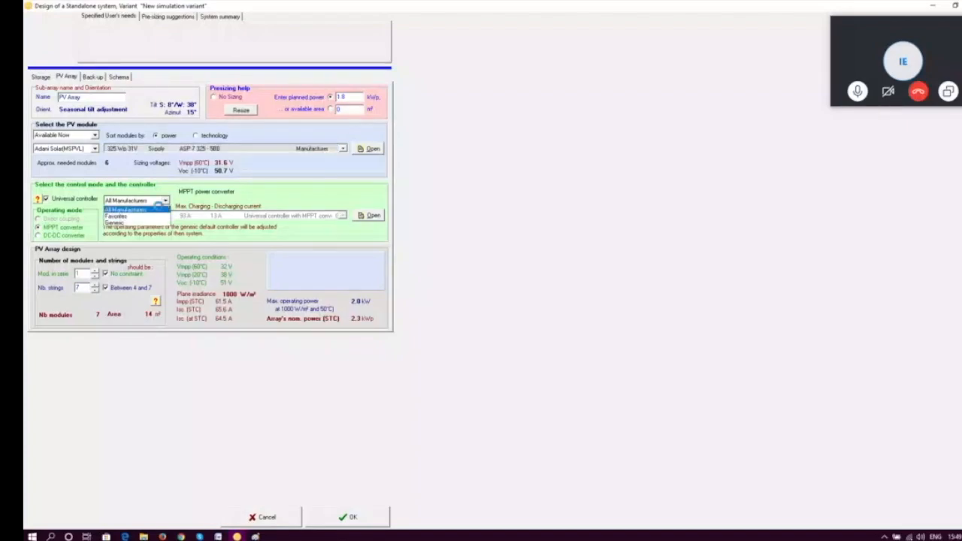
pyautogui.click(162, 210)
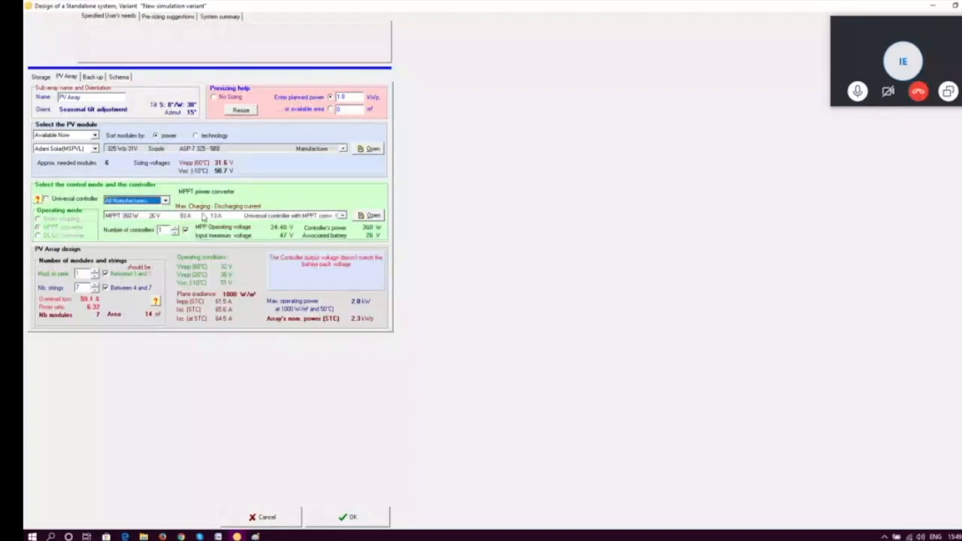
pyautogui.click(341, 216)
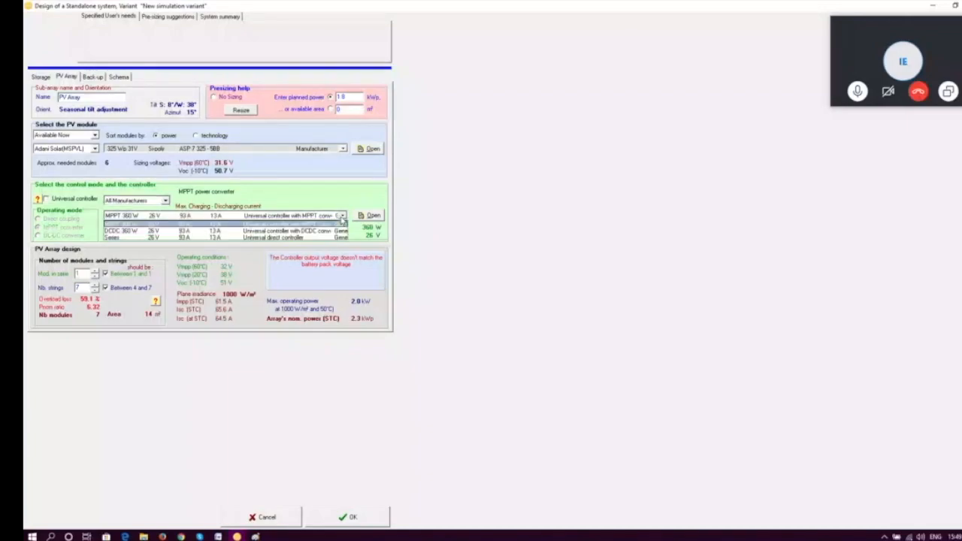
pyautogui.click(300, 227)
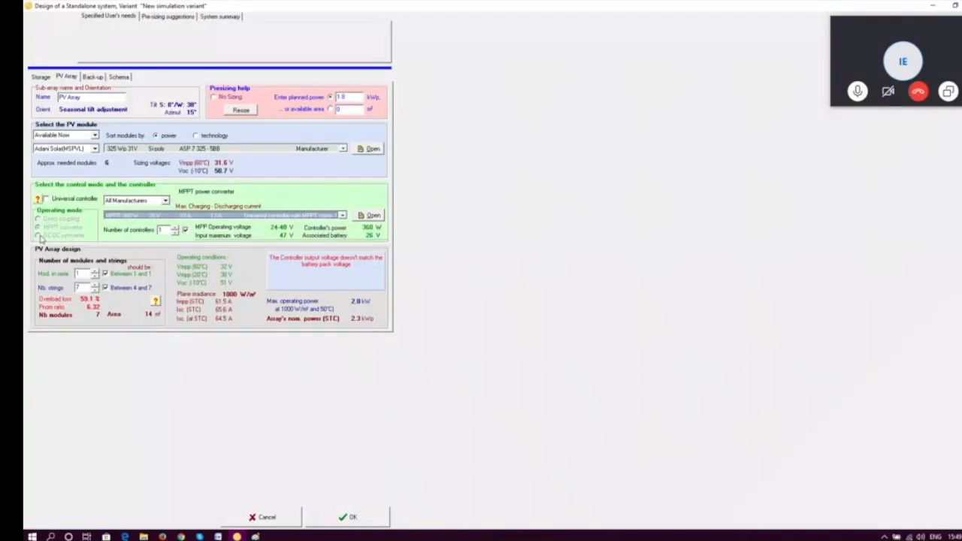
pyautogui.click(46, 200)
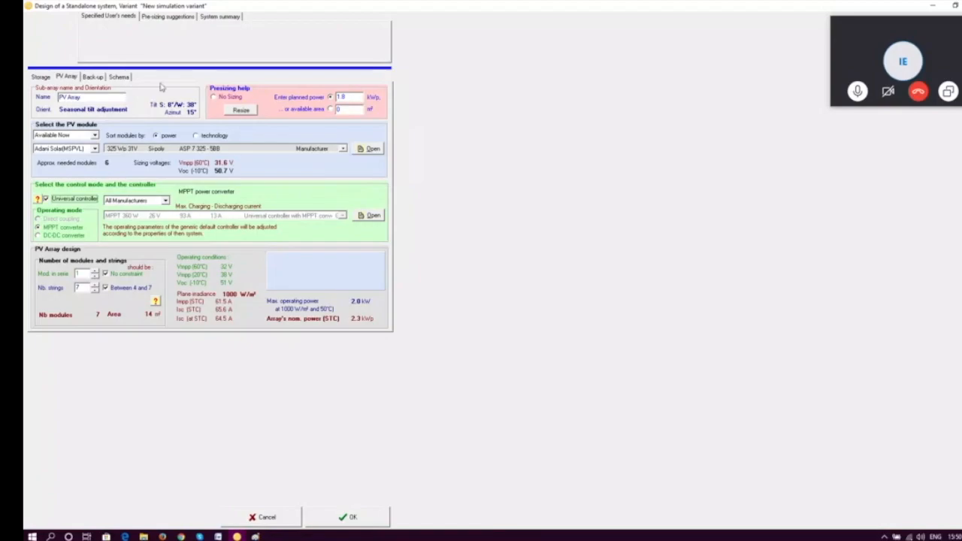
# In the storage settings, set the battery technology to Lead-acid and select the Generic 12 V, 160 Ah Pb Sealed Gel battery.
pyautogui.click(41, 77)
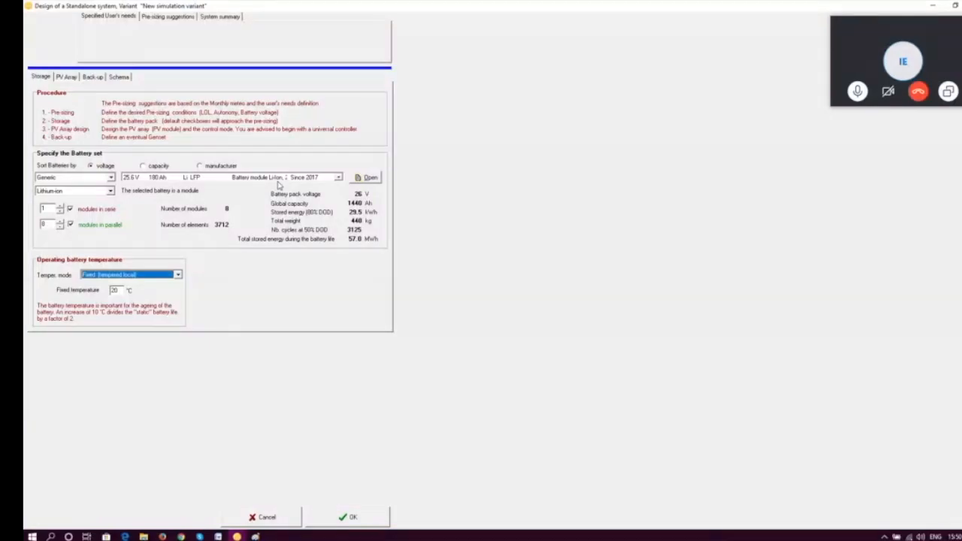
pyautogui.click(111, 191)
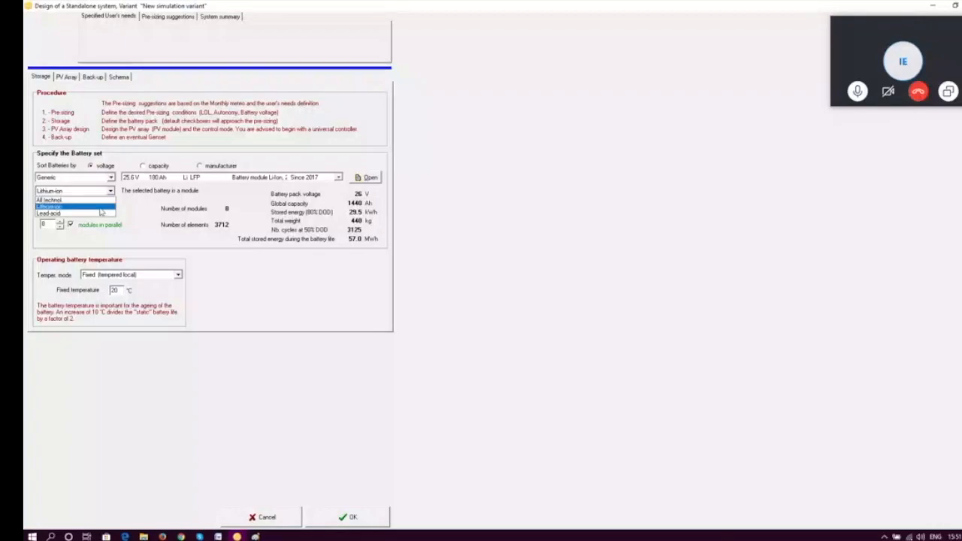
pyautogui.click(101, 207)
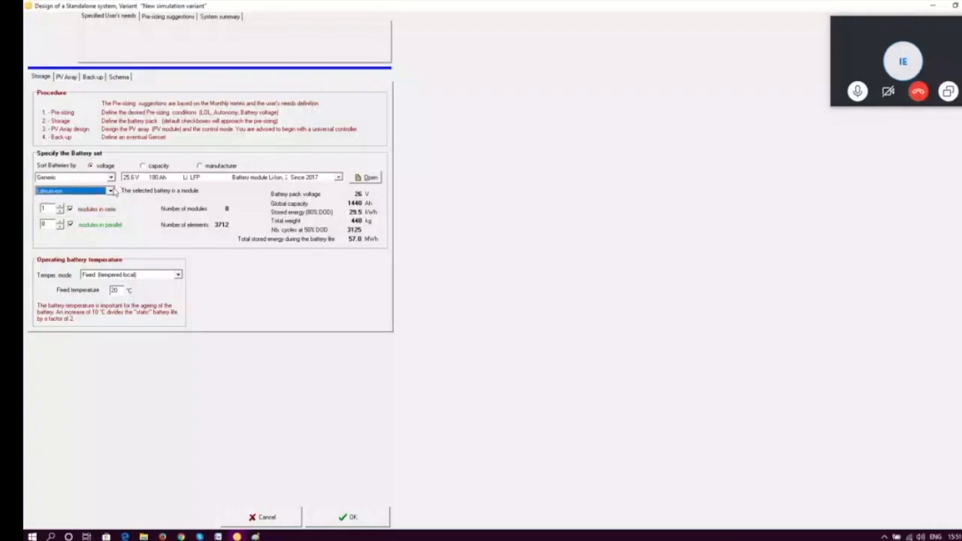
pyautogui.click(110, 192)
pyautogui.click(94, 214)
pyautogui.click(338, 177)
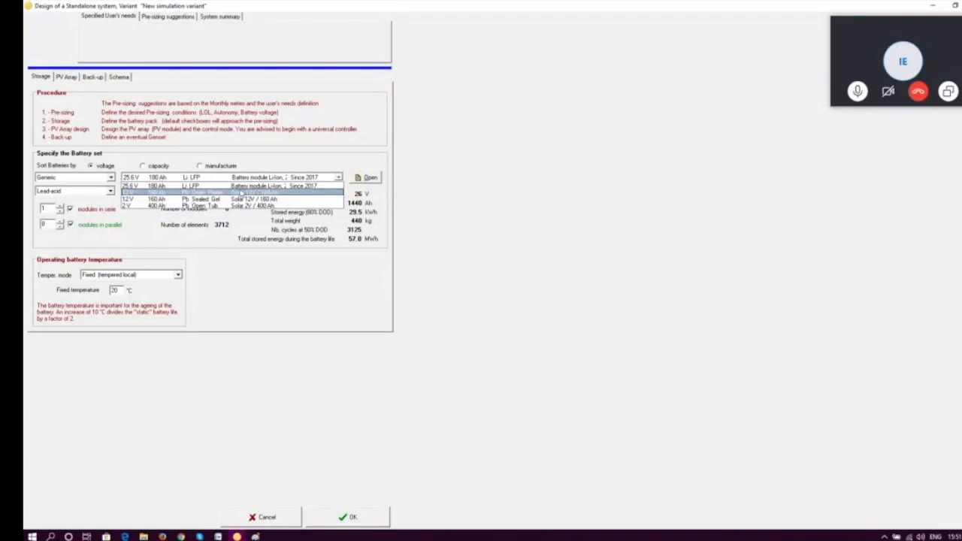
pyautogui.click(239, 198)
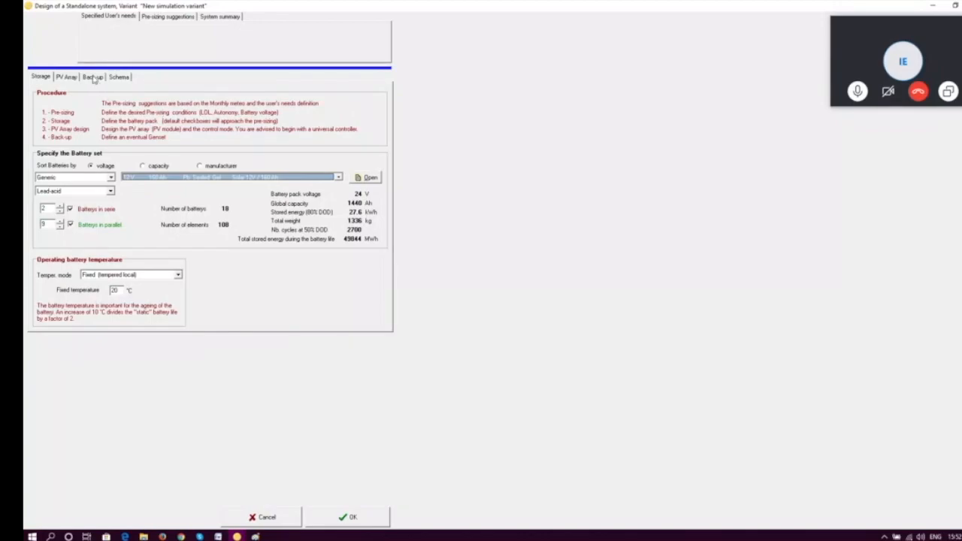
# Try enabling a back-up genset, browse the available generator models, and disable the genset again.
pyautogui.click(93, 78)
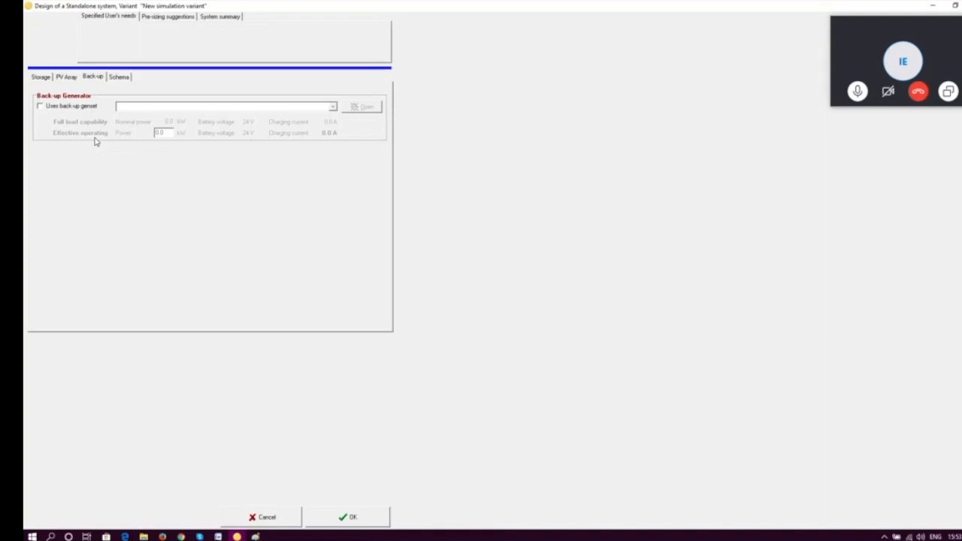
pyautogui.click(39, 106)
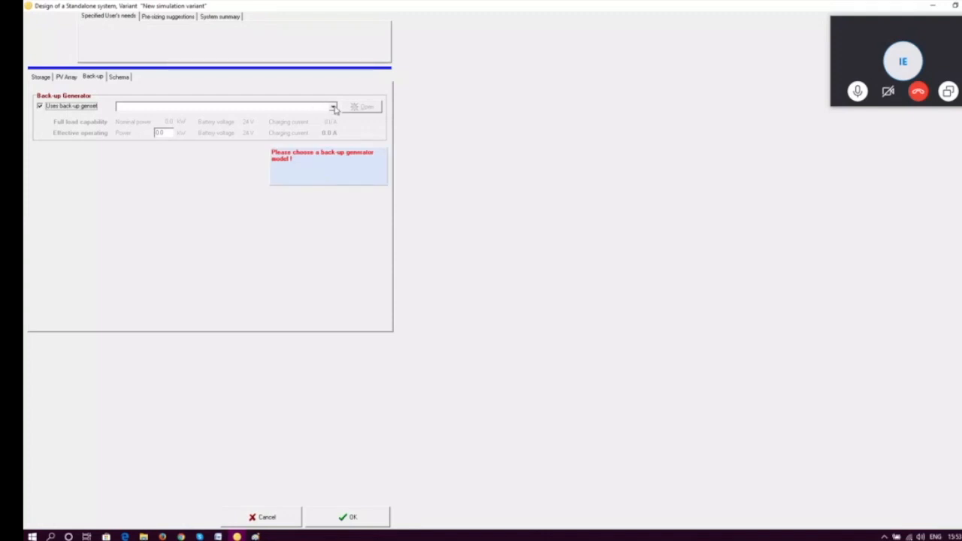
pyautogui.click(332, 108)
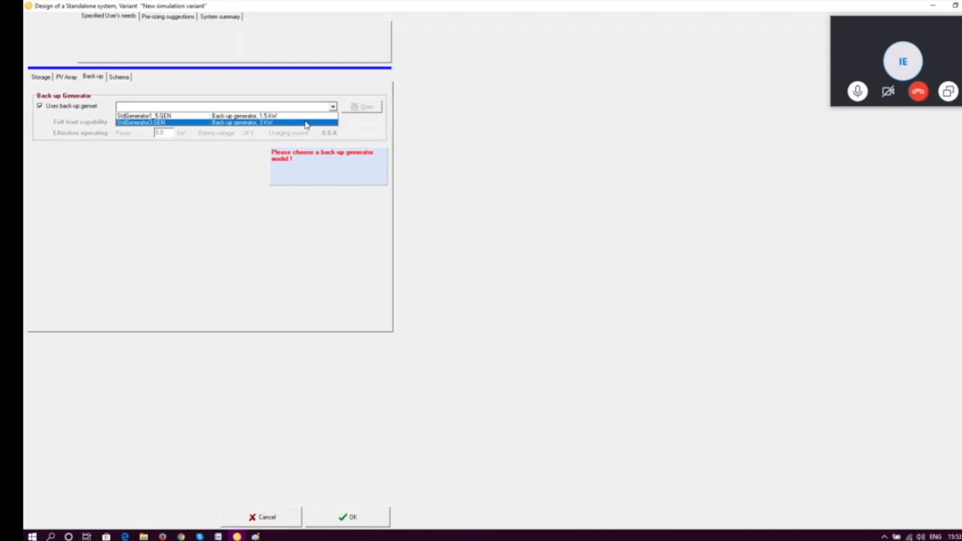
pyautogui.click(42, 109)
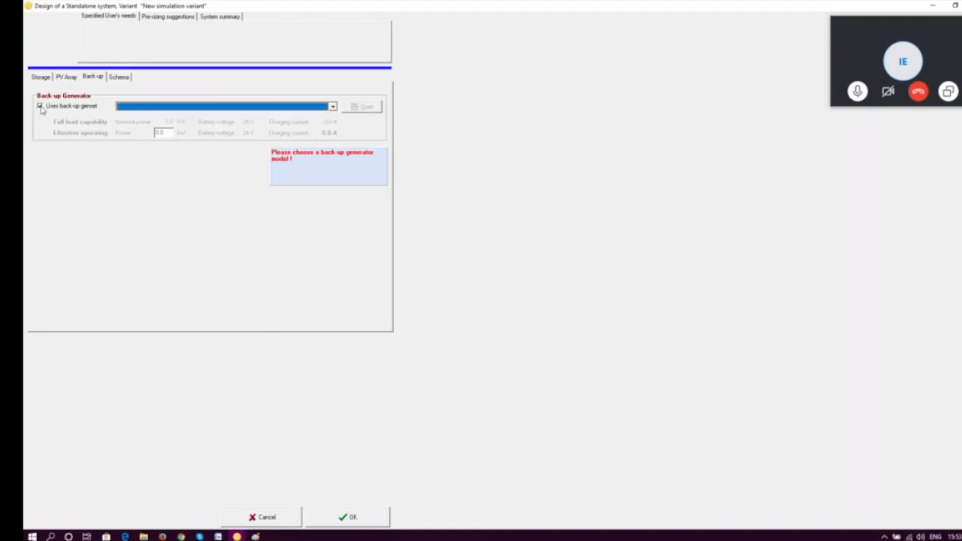
pyautogui.click(41, 109)
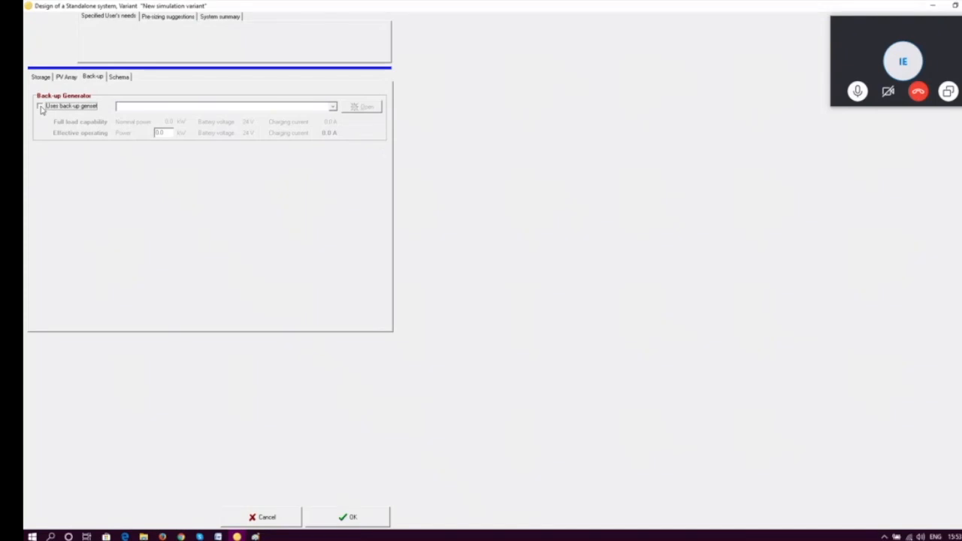
# View the typical layout schema of the stand-alone system, return to the storage settings, and accept the system design.
pyautogui.click(119, 78)
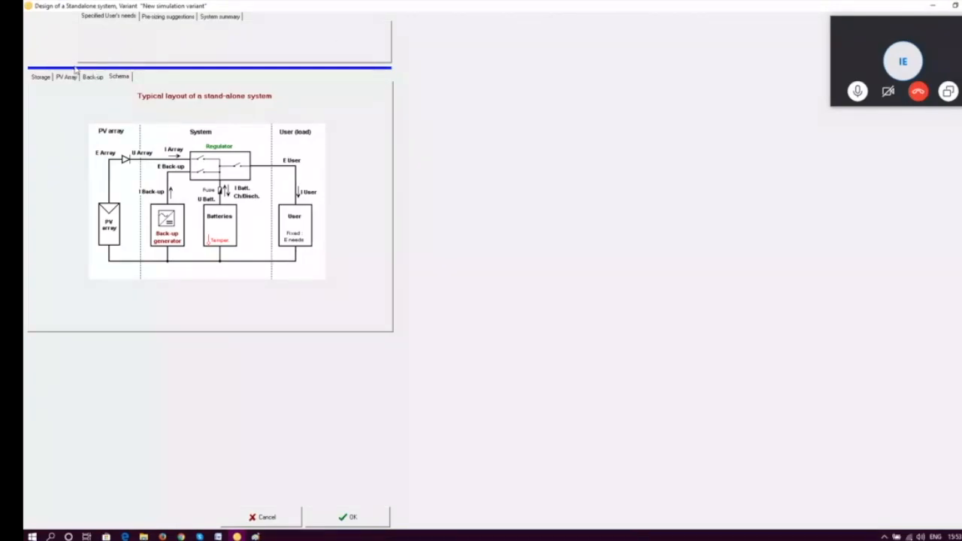
pyautogui.click(42, 77)
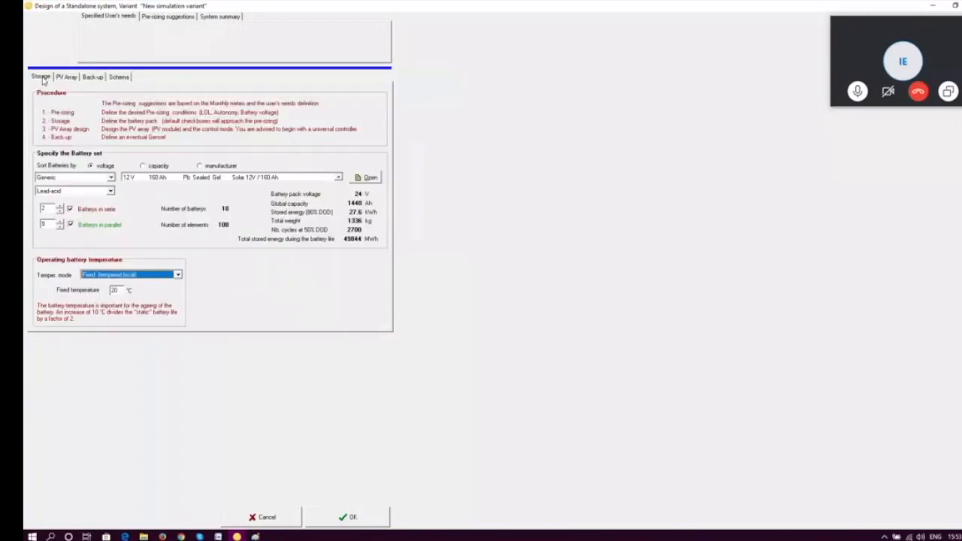
pyautogui.click(348, 519)
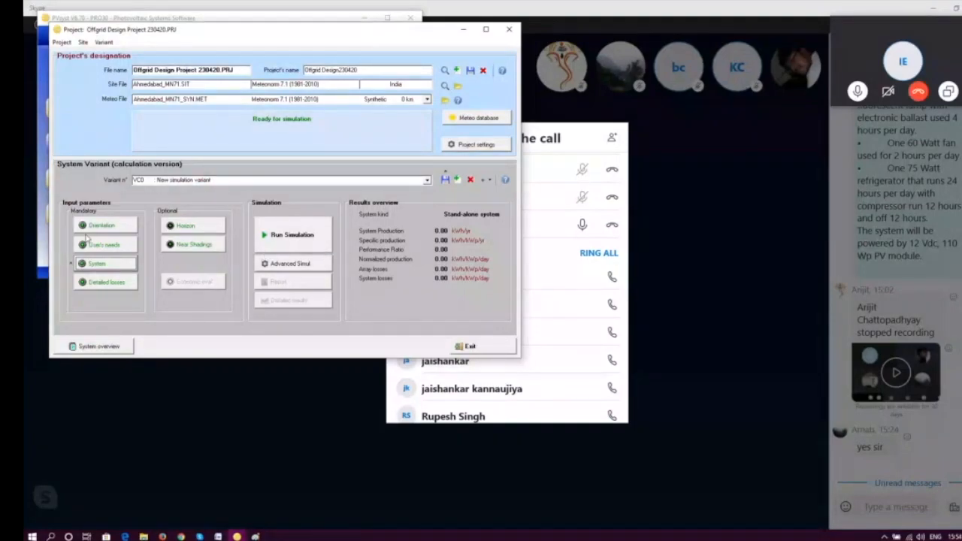
# Open the detailed losses and review the thermal, ohmic, and module quality, LID and mismatch parameters.
pyautogui.click(96, 283)
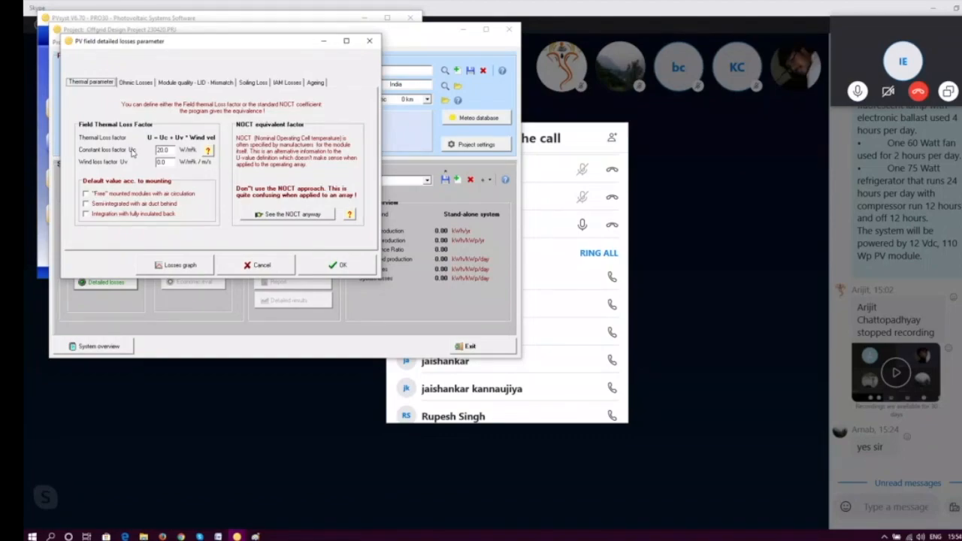
pyautogui.click(136, 82)
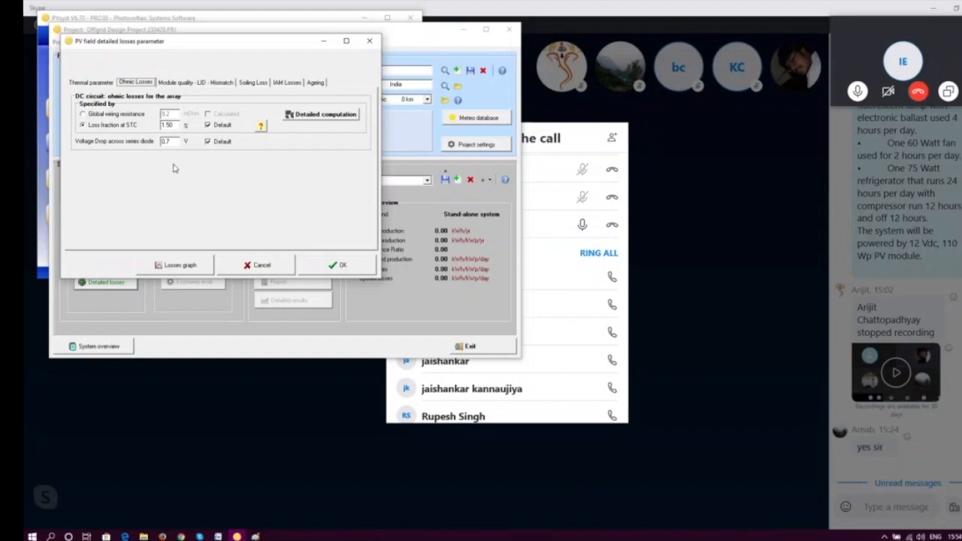
pyautogui.click(203, 83)
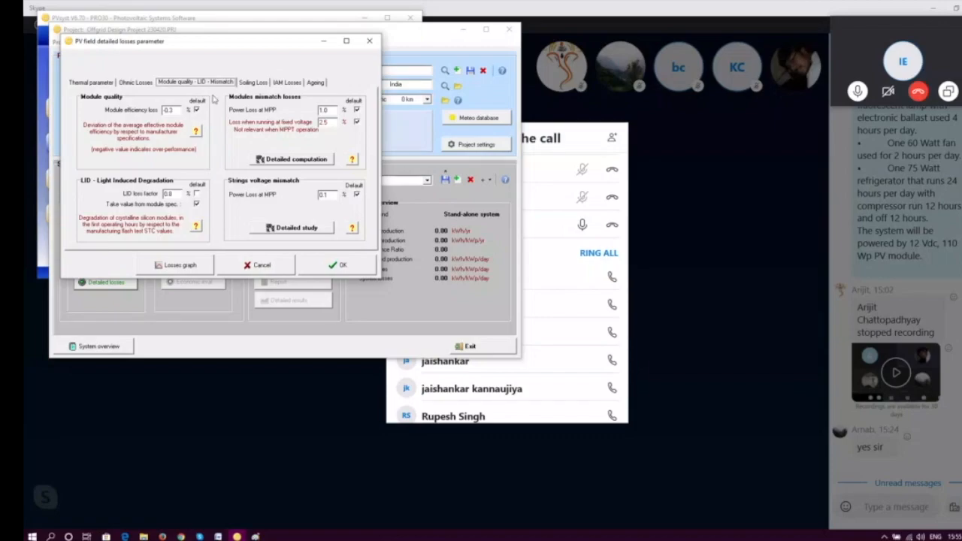
# Set the yearly soiling loss factor to 1 % in the detailed losses.
pyautogui.click(257, 83)
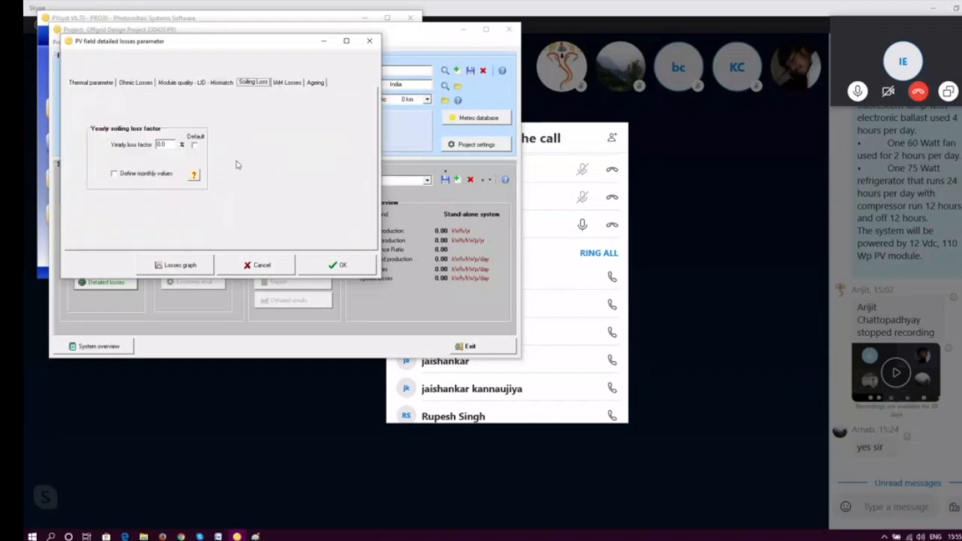
pyautogui.click(171, 144)
pyautogui.press('BackSpace')
pyautogui.press('BackSpace')
pyautogui.write('1')
pyautogui.click(194, 144)
pyautogui.click(194, 146)
pyautogui.click(159, 145)
pyautogui.press('BackSpace')
pyautogui.write('1')
# Review the IAM losses and the module ageing parameters, and accept the detailed losses.
pyautogui.click(288, 83)
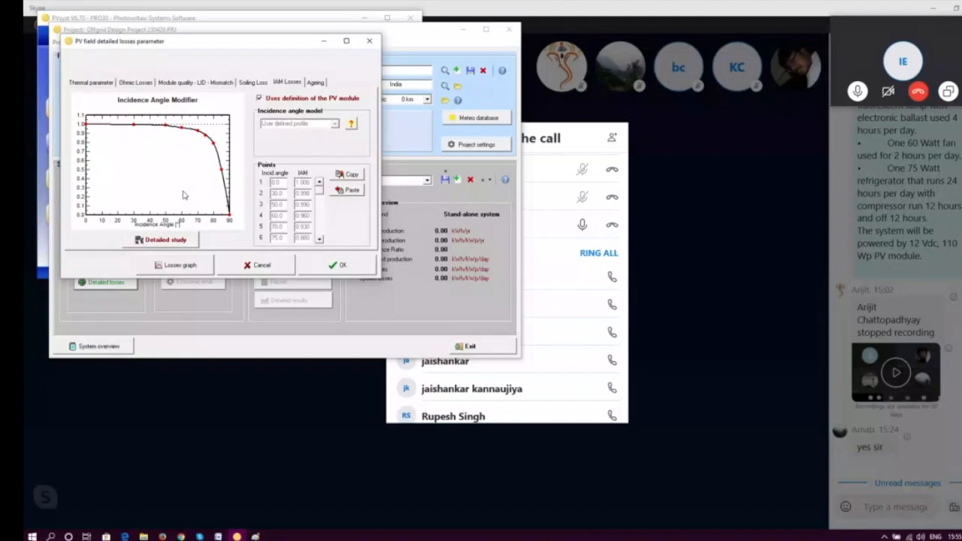
pyautogui.click(319, 84)
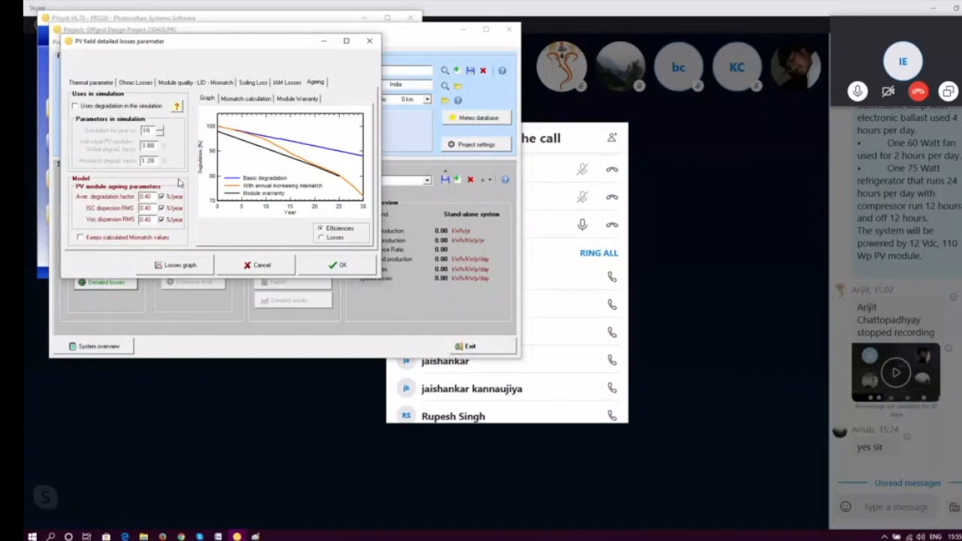
pyautogui.click(334, 268)
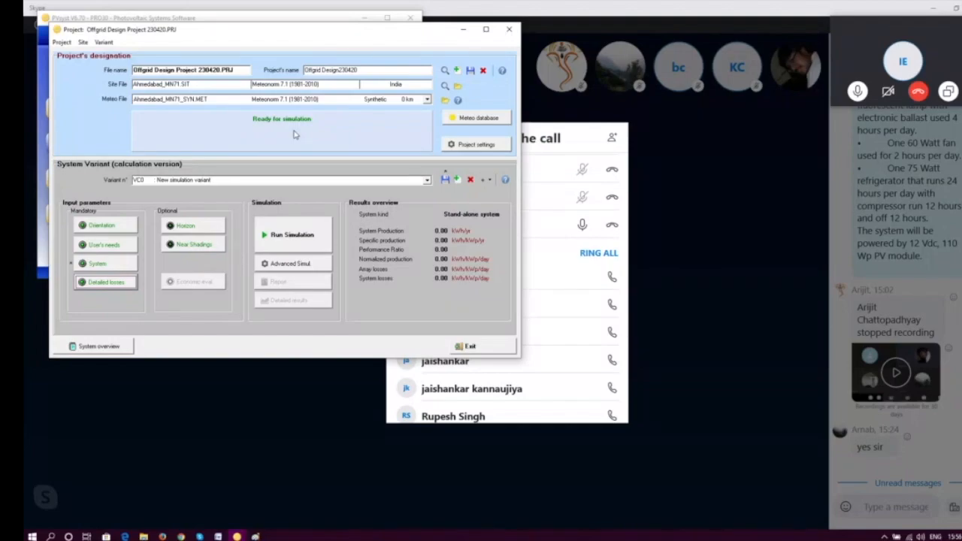
# Run the simulation and save the result as the variant "New simulation variant".
pyautogui.click(293, 238)
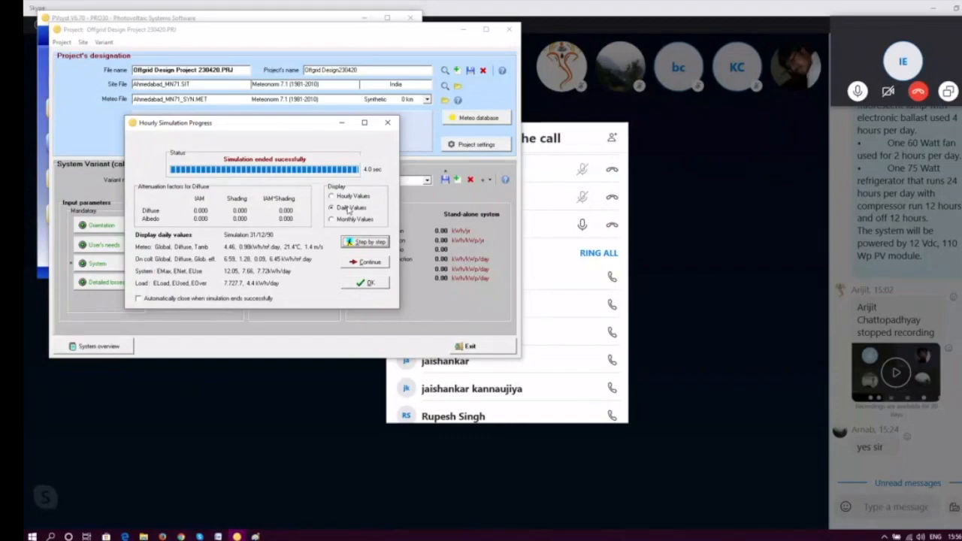
pyautogui.click(364, 283)
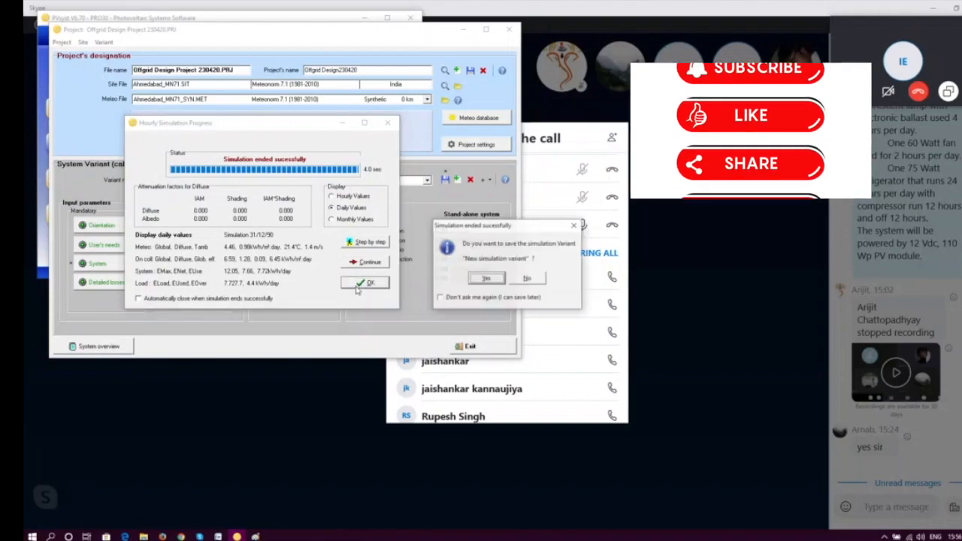
pyautogui.click(485, 280)
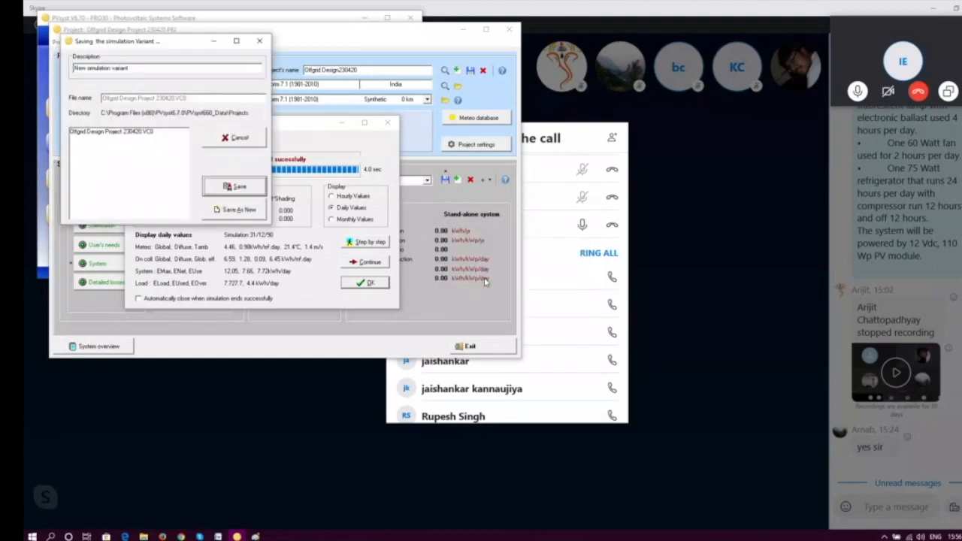
pyautogui.click(234, 186)
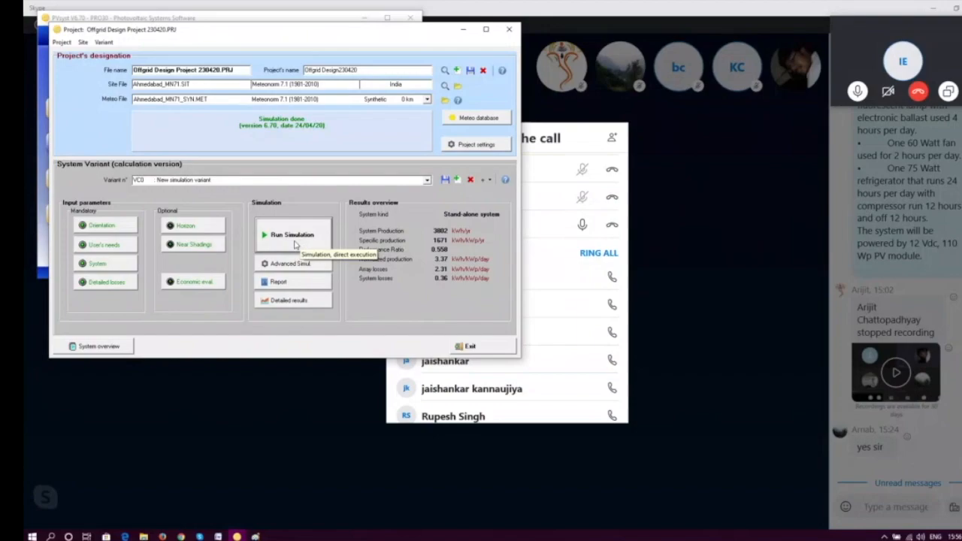
# Open the simulation report, examine the user's needs, main results and loss diagram pages, and close the preview.
pyautogui.click(289, 282)
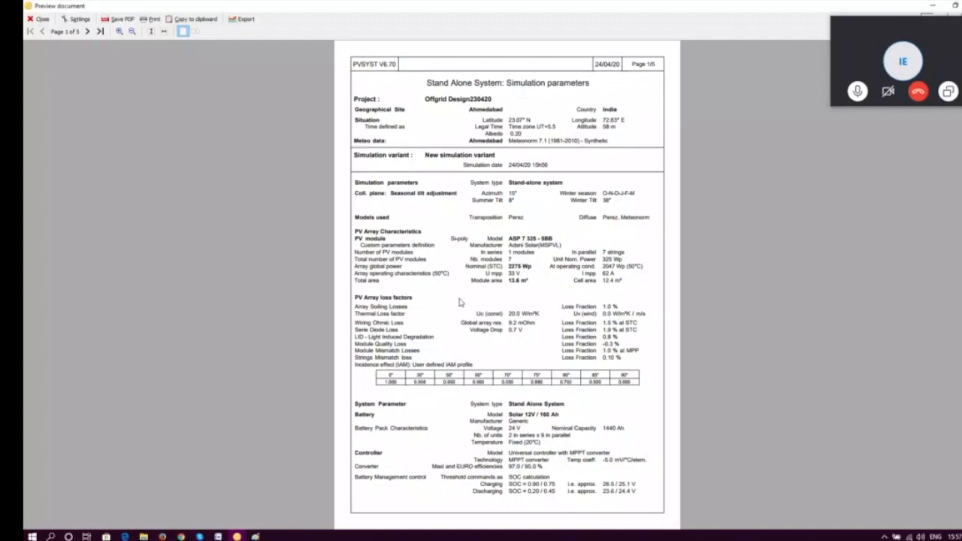
pyautogui.scroll(-1, 461, 302)
pyautogui.scroll(-1, 460, 302)
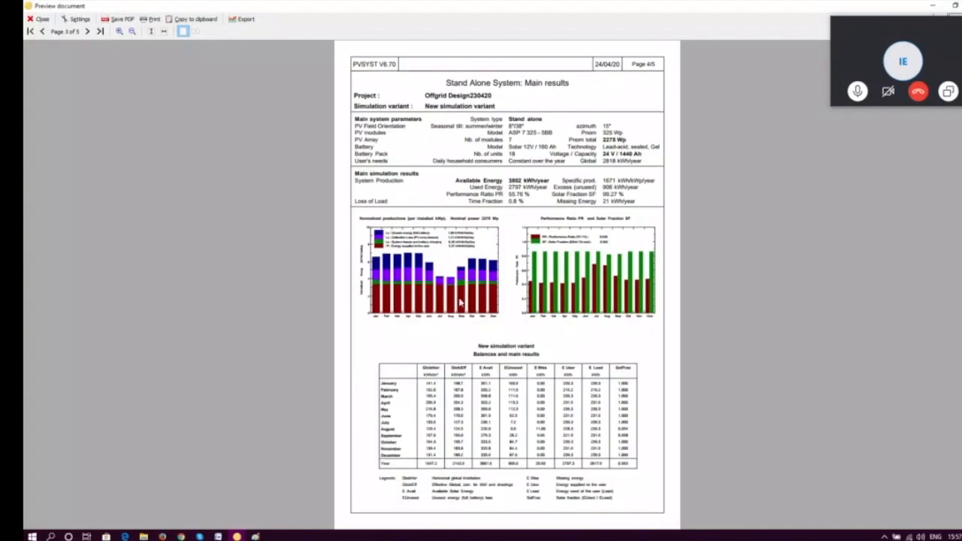
pyautogui.scroll(3, 460, 302)
pyautogui.scroll(-3, 460, 302)
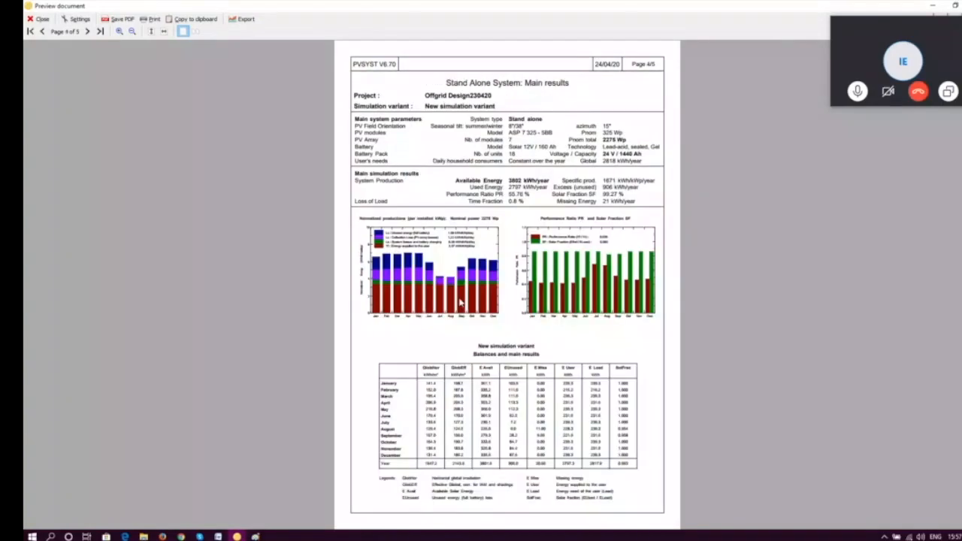
pyautogui.scroll(1, 461, 302)
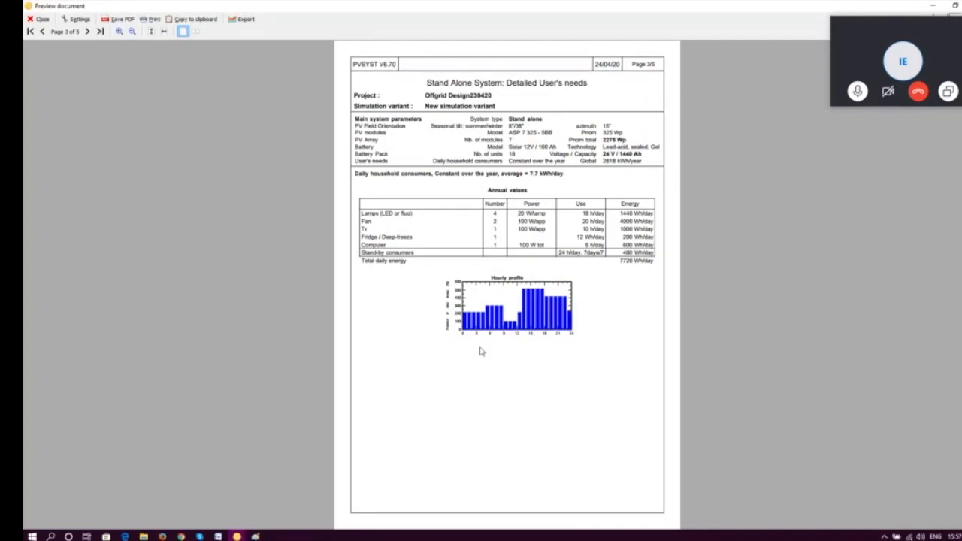
pyautogui.scroll(-2, 481, 351)
pyautogui.scroll(1, 481, 351)
pyautogui.scroll(-2, 481, 350)
pyautogui.scroll(1, 482, 350)
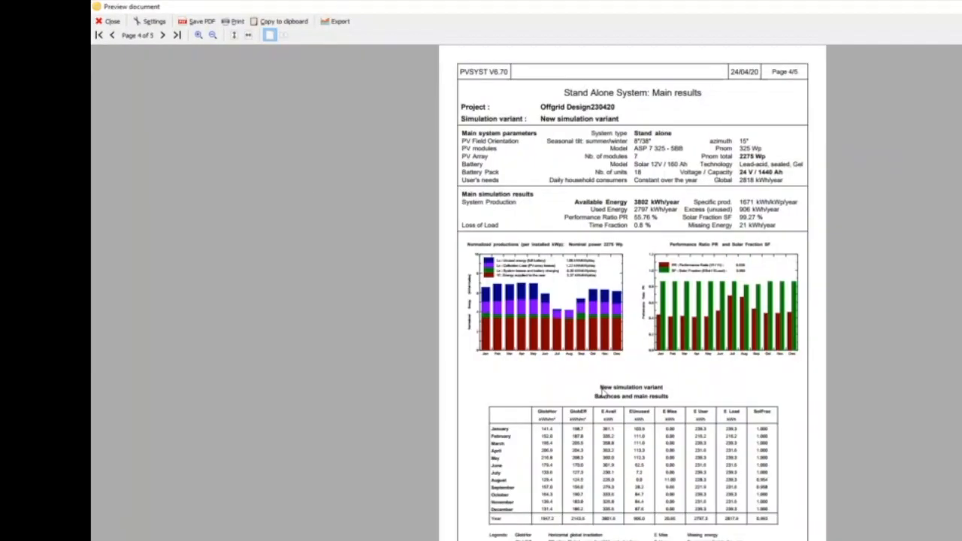
pyautogui.scroll(-1, 601, 390)
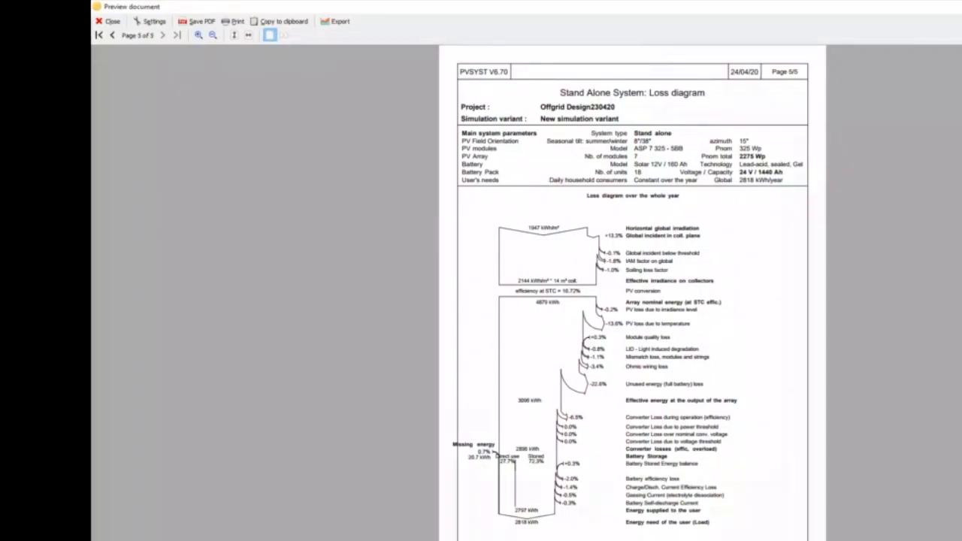
pyautogui.click(958, 6)
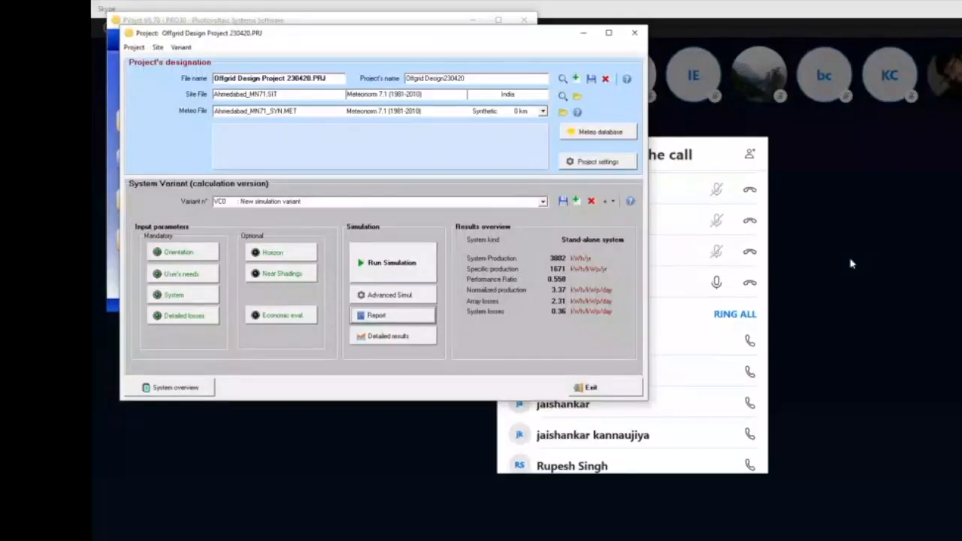
# Set the currency of the economic evaluation to India and accept the evaluation.
pyautogui.click(284, 317)
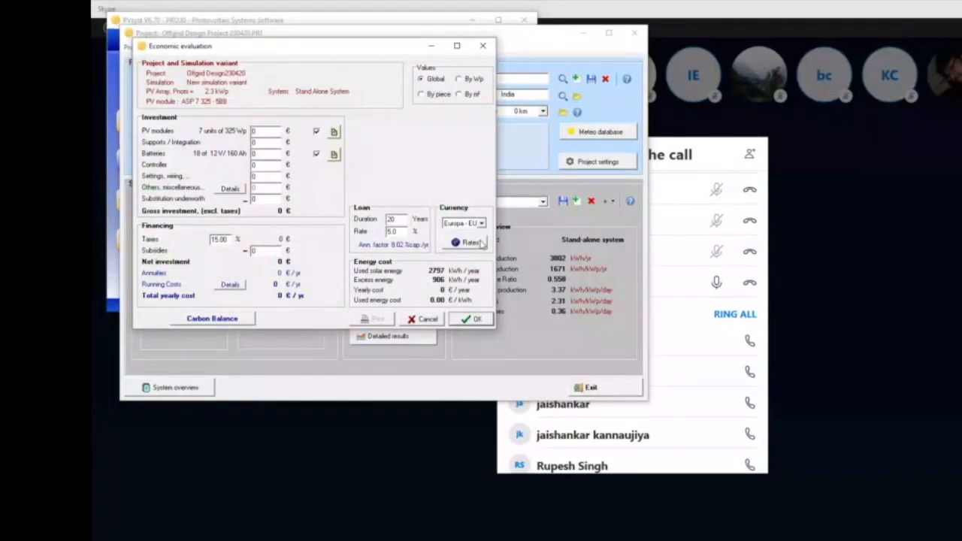
pyautogui.click(482, 223)
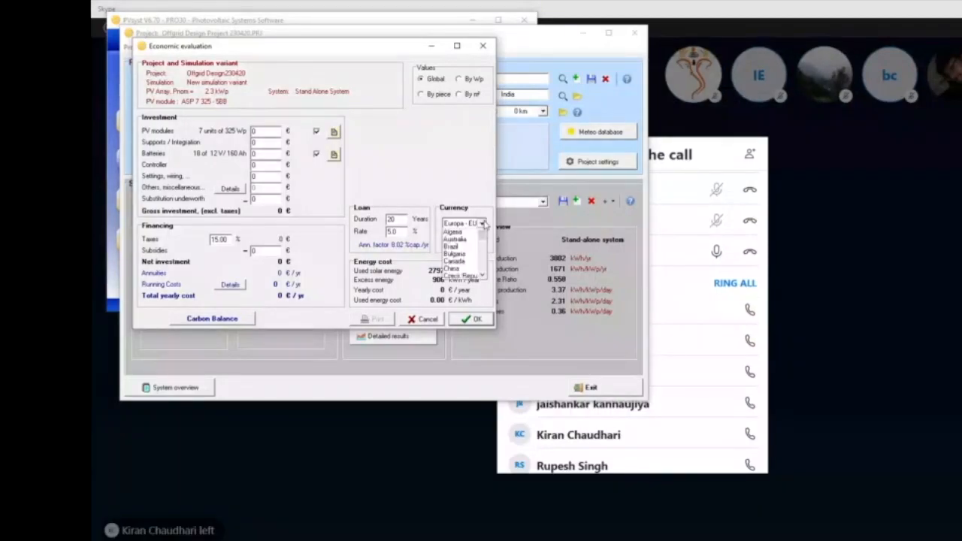
pyautogui.scroll(-3, 470, 257)
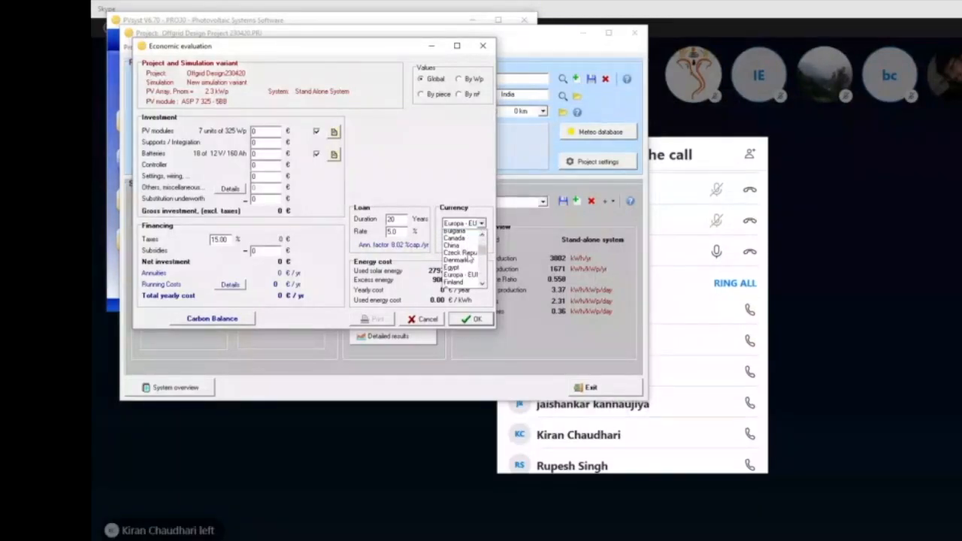
pyautogui.scroll(-3, 470, 257)
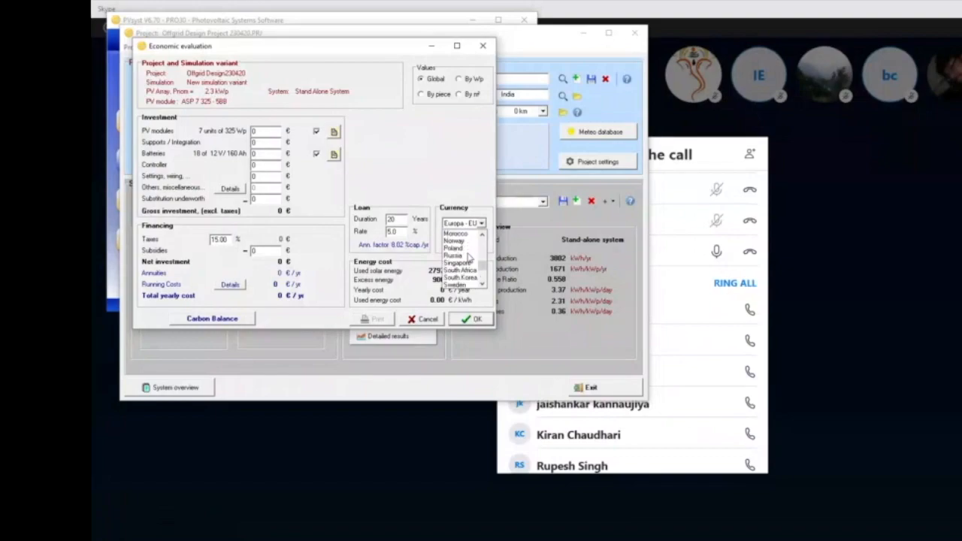
pyautogui.scroll(1, 470, 257)
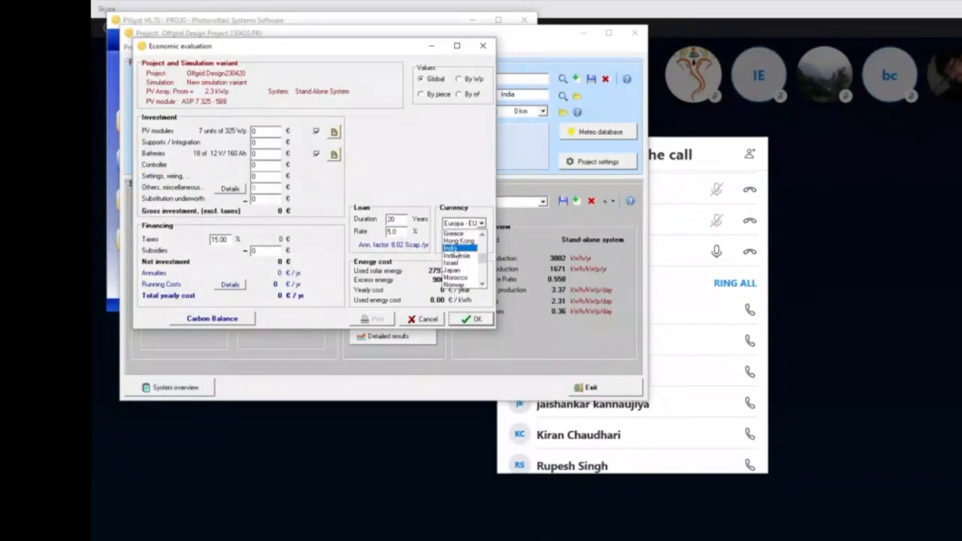
pyautogui.click(455, 251)
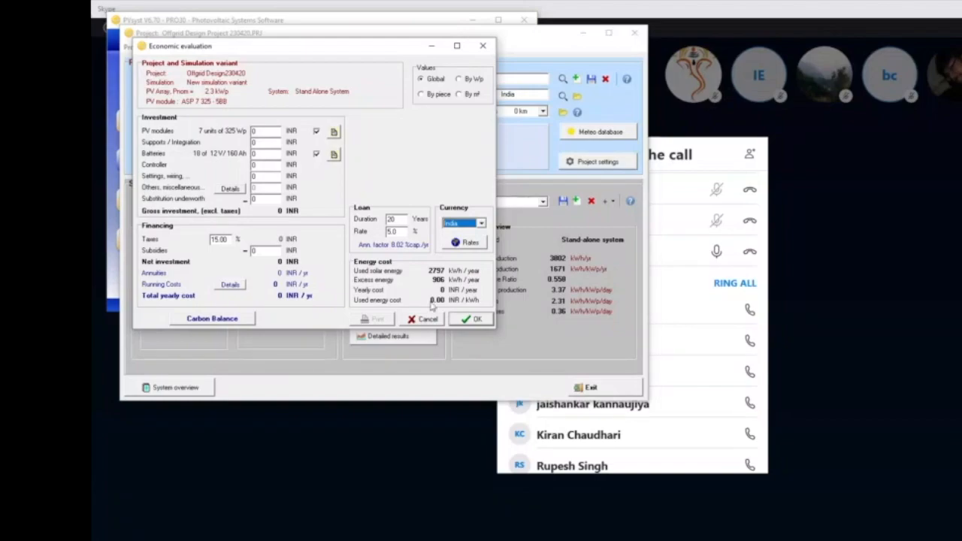
pyautogui.click(464, 323)
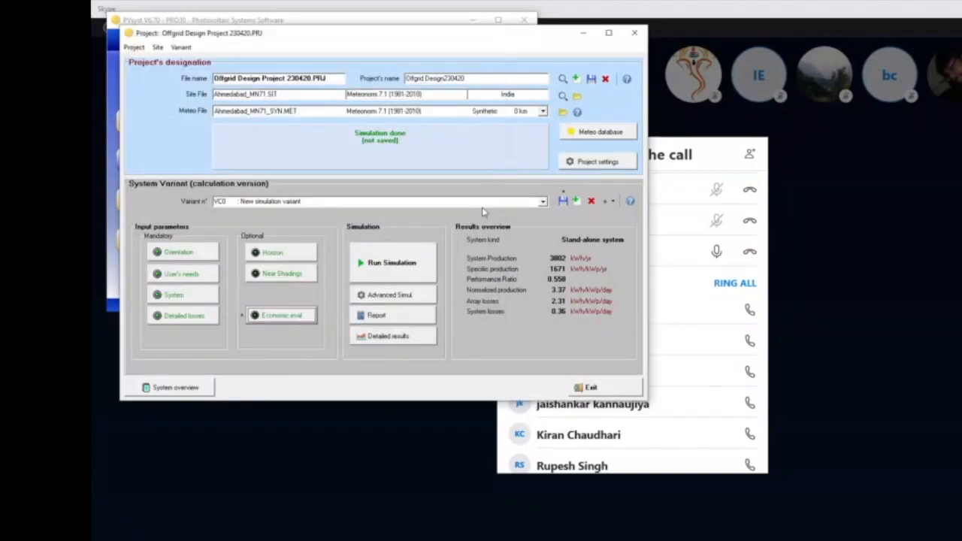
# Close the project and save the modified variant VC0.
pyautogui.click(634, 35)
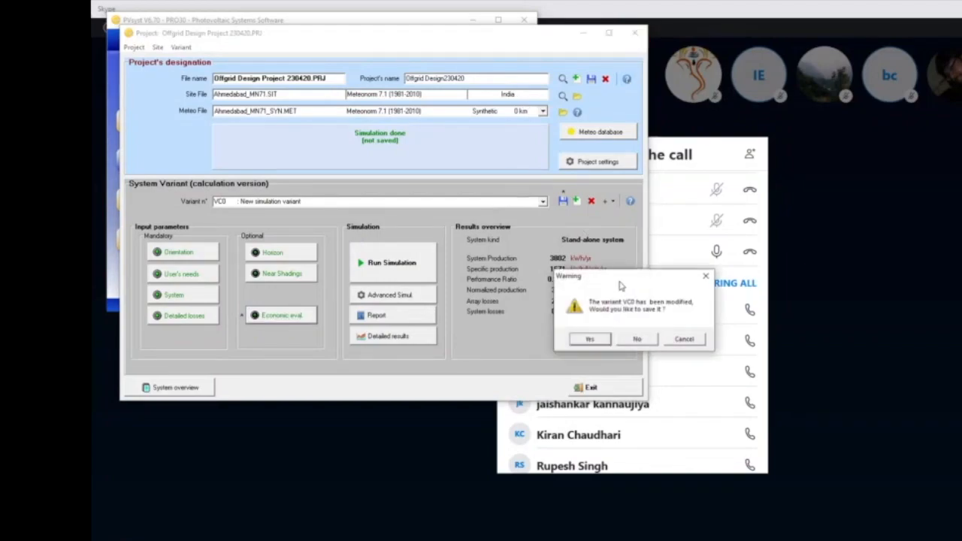
pyautogui.click(601, 341)
pyautogui.click(342, 211)
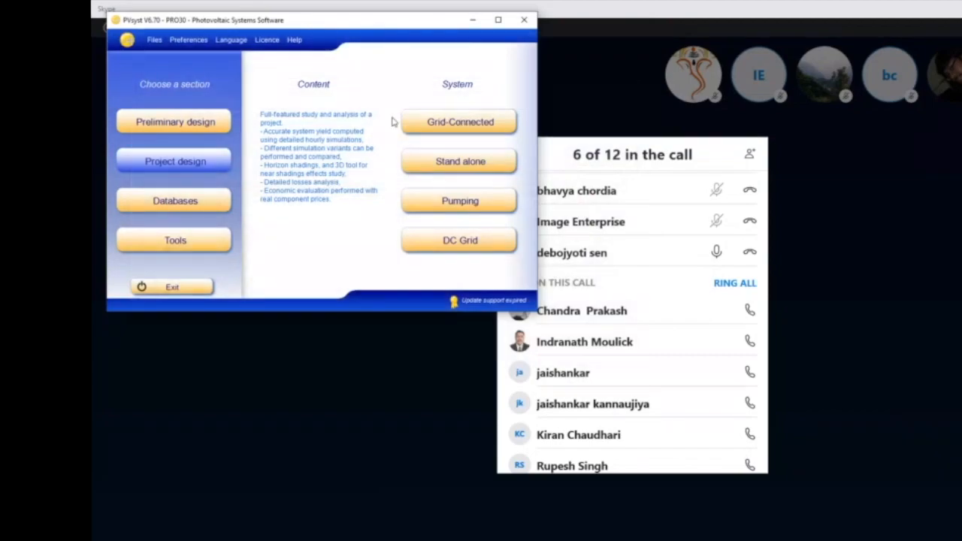